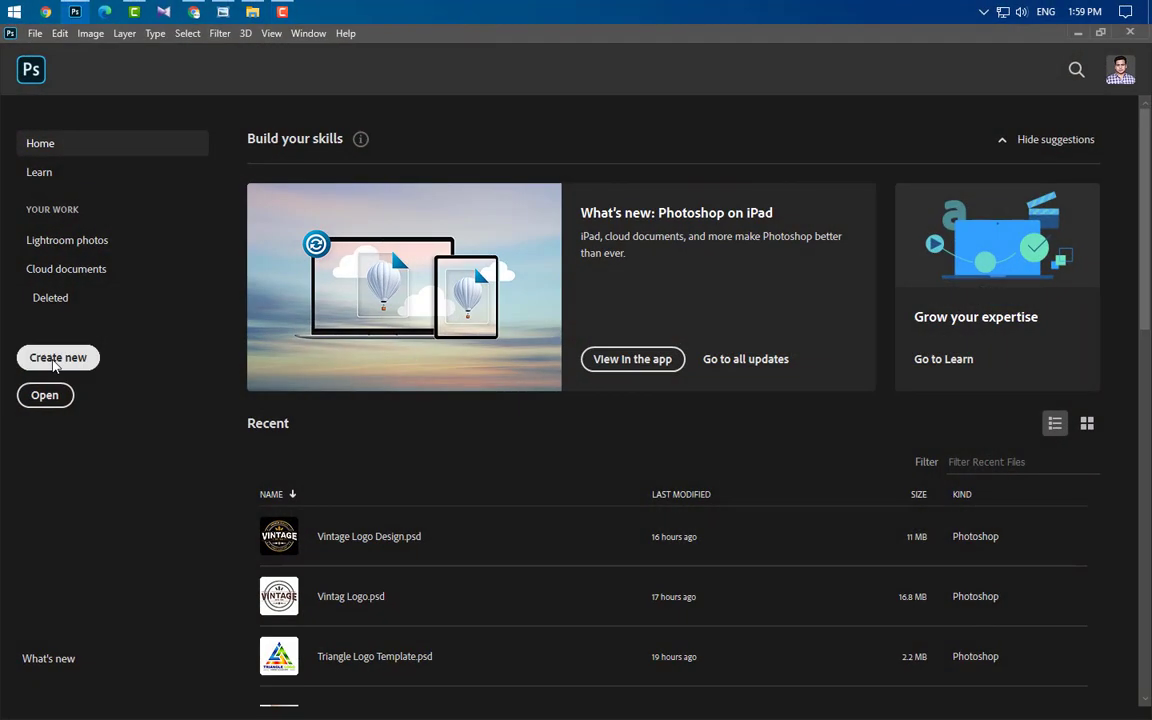
- Create a new 851 × 315 px document named 'Facebook Cover Design'
{"action": "left_click", "coordinate": [95, 364]}
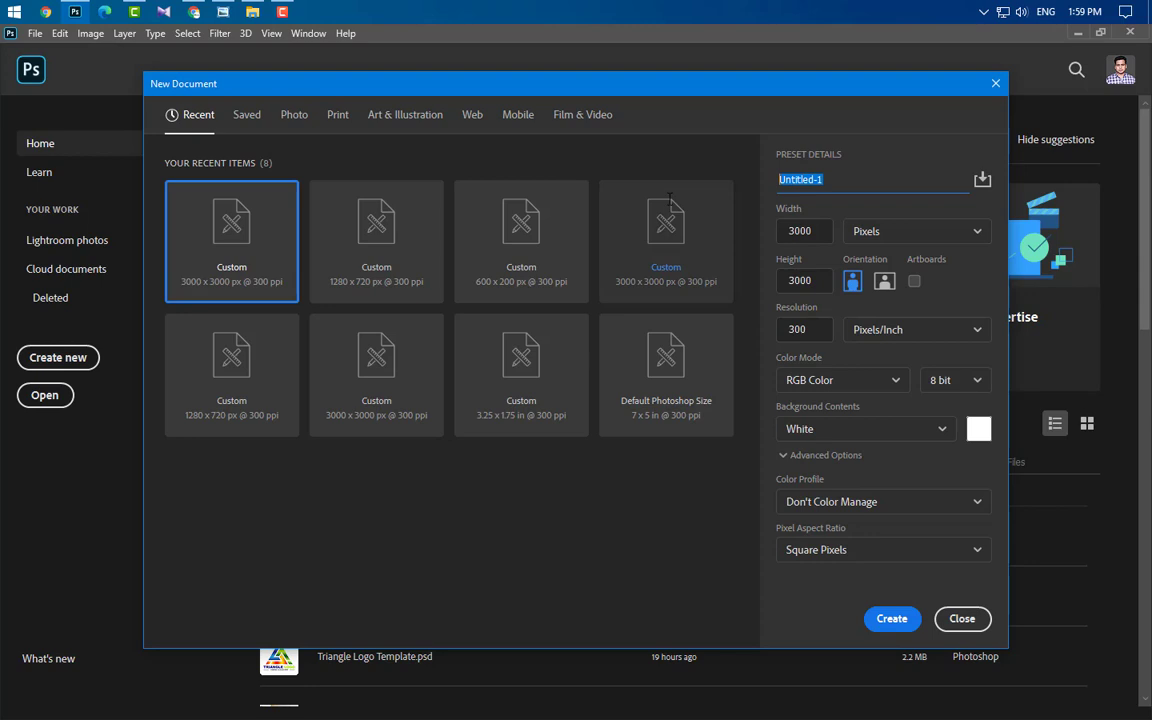
{"action": "type", "text": "Facebook Cover Design"}
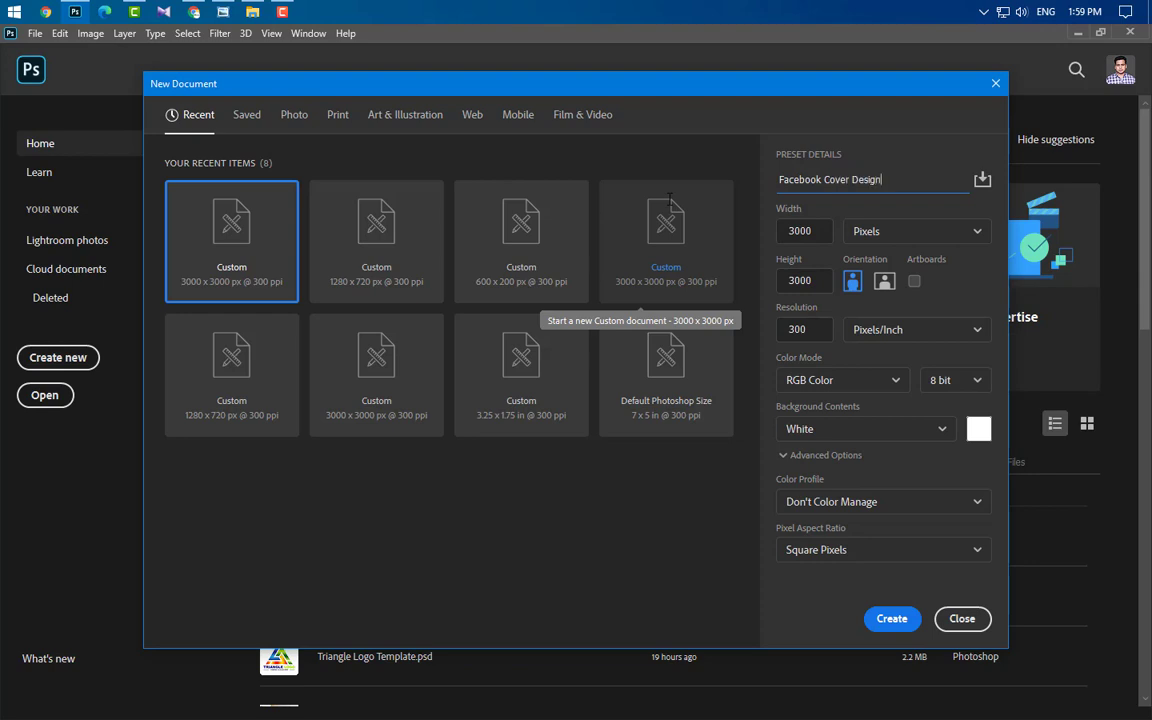
{"action": "double_click", "coordinate": [800, 231]}
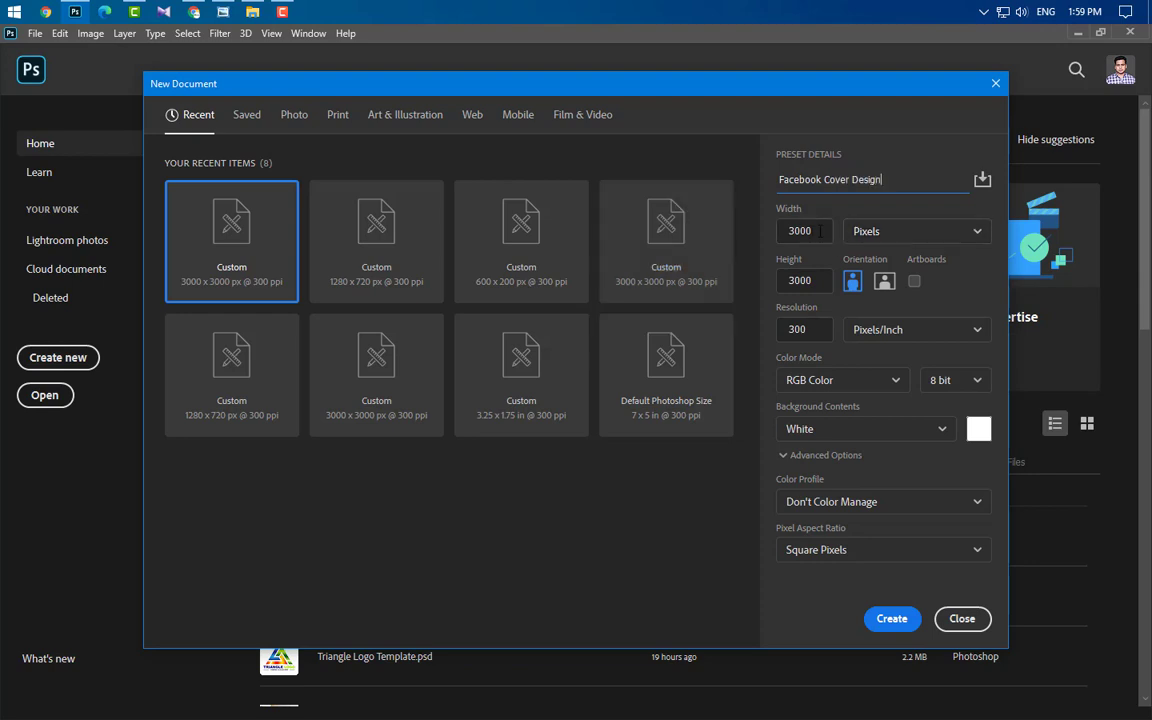
{"action": "type", "text": "851"}
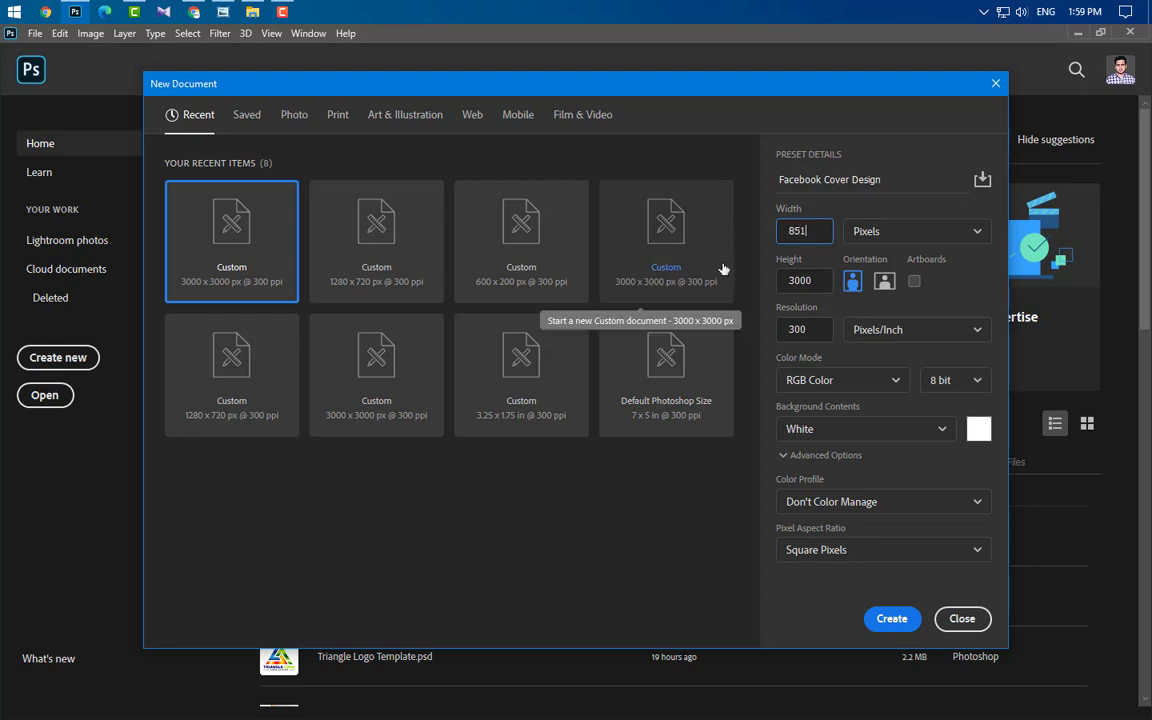
{"action": "key", "text": "Tab"}
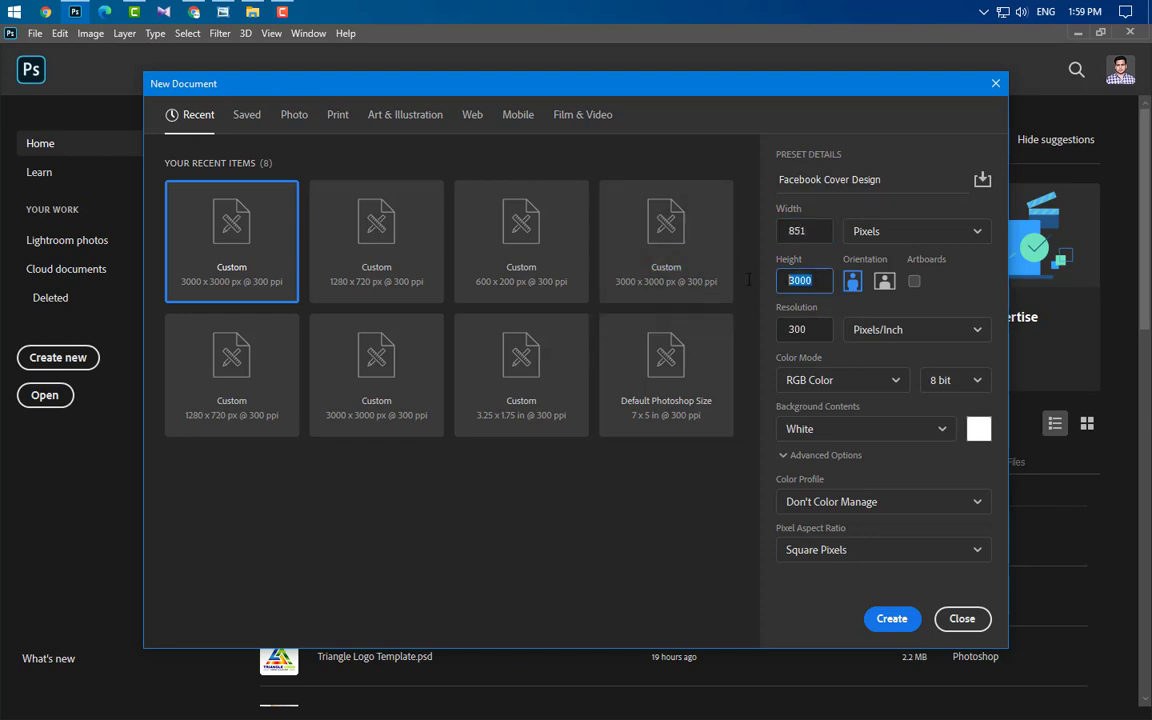
{"action": "type", "text": "15"}
{"action": "left_click", "coordinate": [893, 619]}
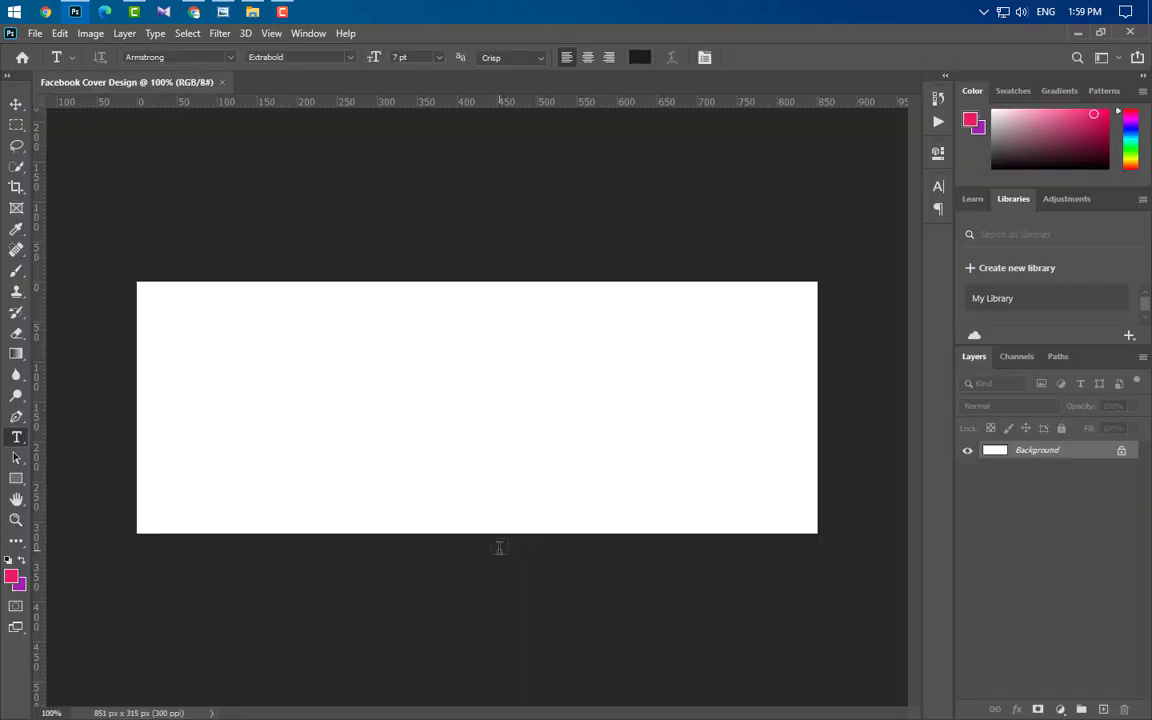
- Draw a 180 × 570 px rectangle on the cover
{"action": "key", "text": "u"}
{"action": "scroll", "coordinate": [98, 396], "scroll_direction": "up", "scroll_amount": 3}
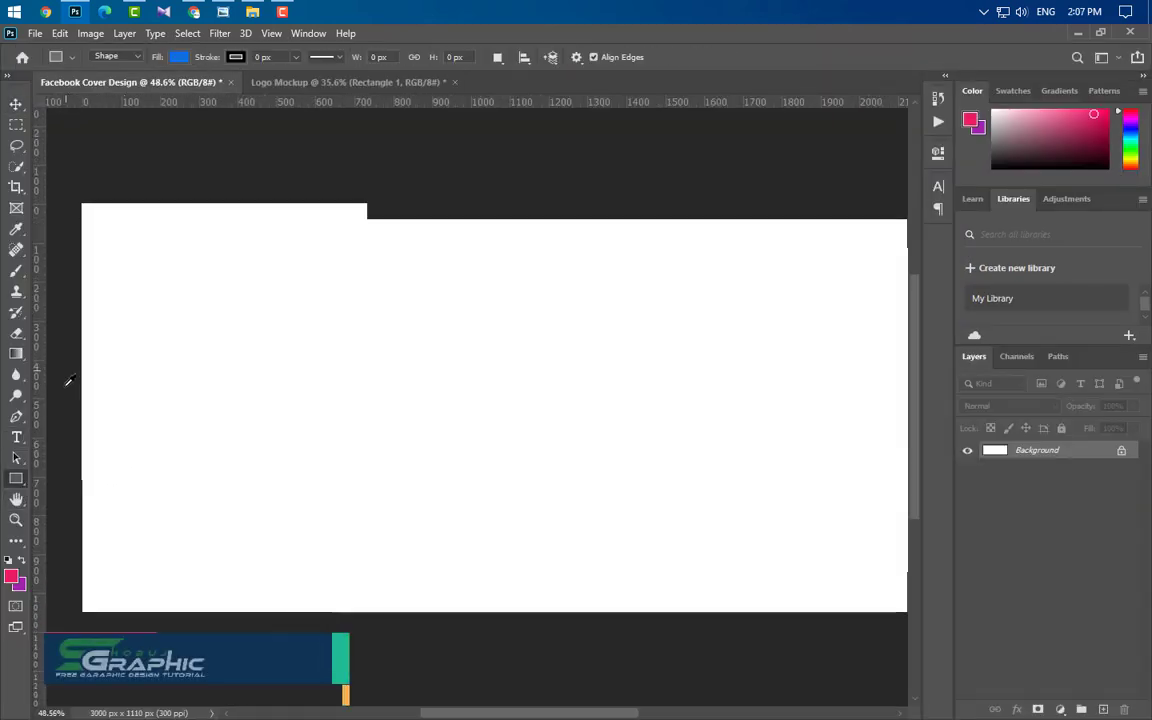
{"action": "left_click_drag", "start_coordinate": [399, 230], "coordinate": [497, 576]}
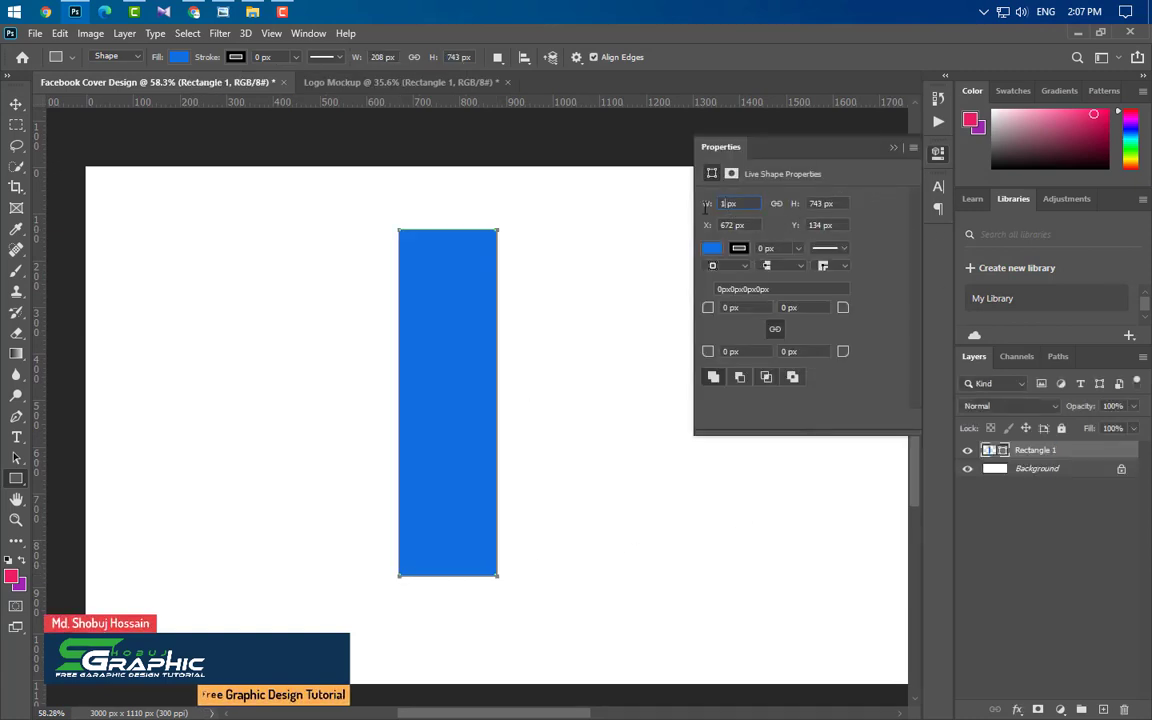
{"action": "type", "text": "180"}
{"action": "key", "text": "Return"}
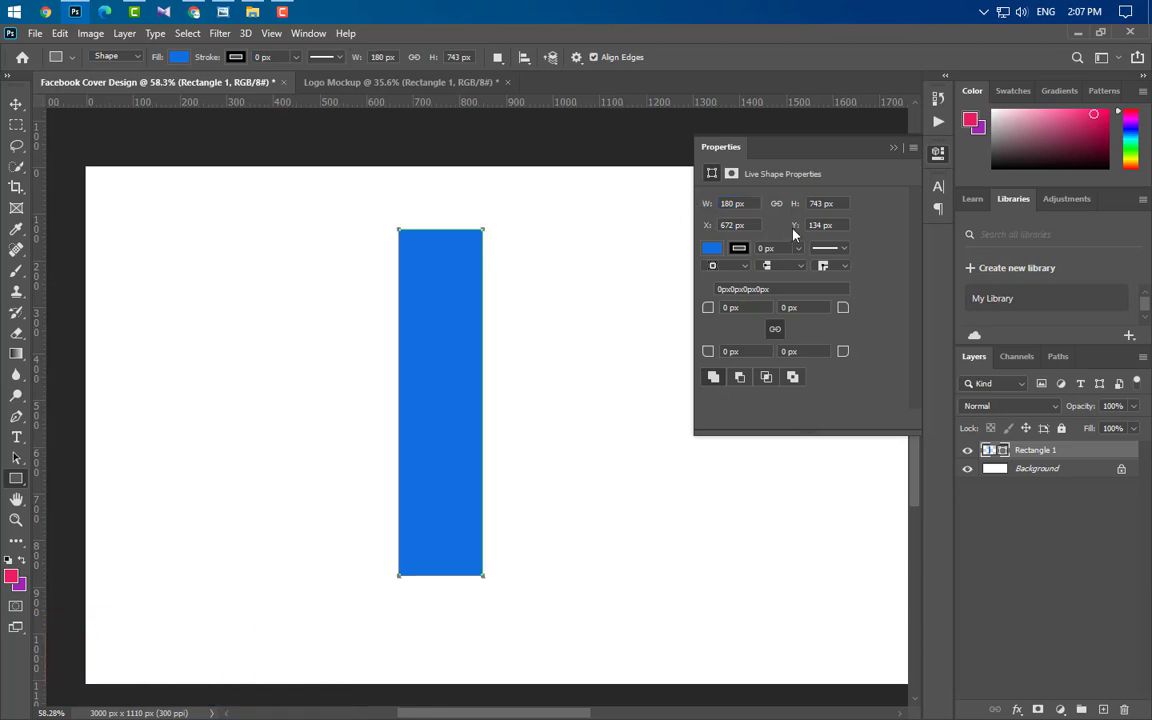
{"action": "type", "text": "570"}
{"action": "key", "text": "Return"}
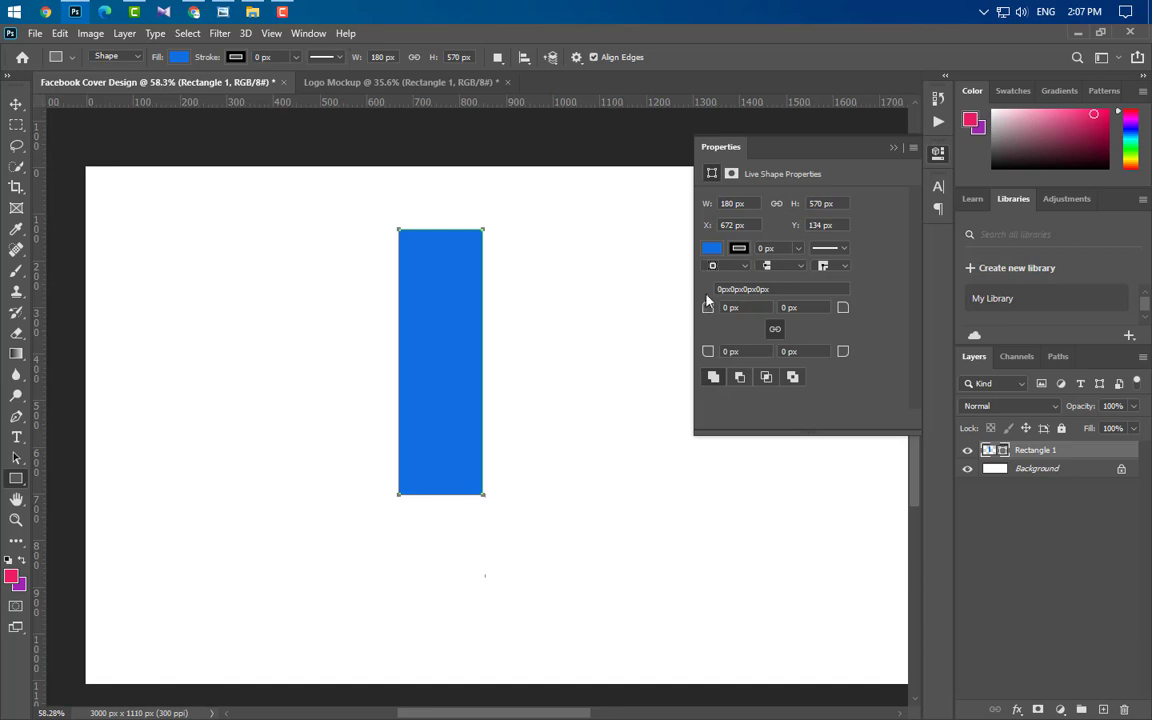
- Round the rectangle's corners to 90 px and duplicate the Rectangle 1 layer
{"action": "left_click", "coordinate": [735, 307]}
{"action": "type", "text": "90"}
{"action": "key", "text": "Return"}
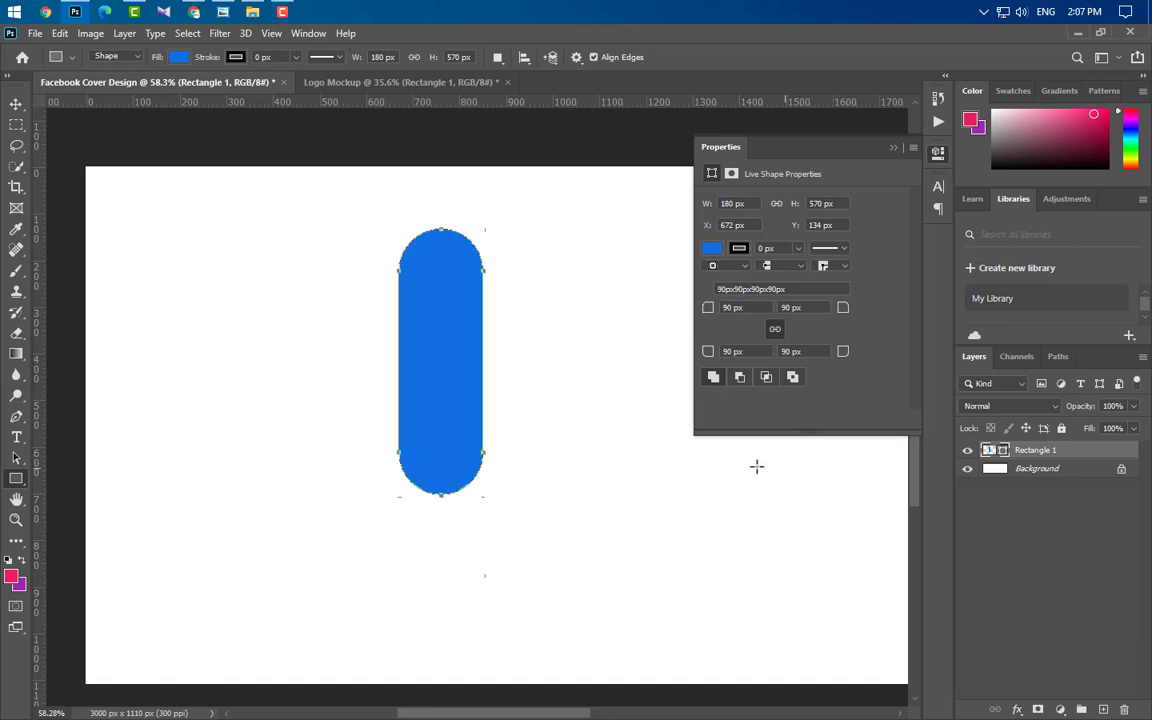
{"action": "left_click", "coordinate": [893, 148]}
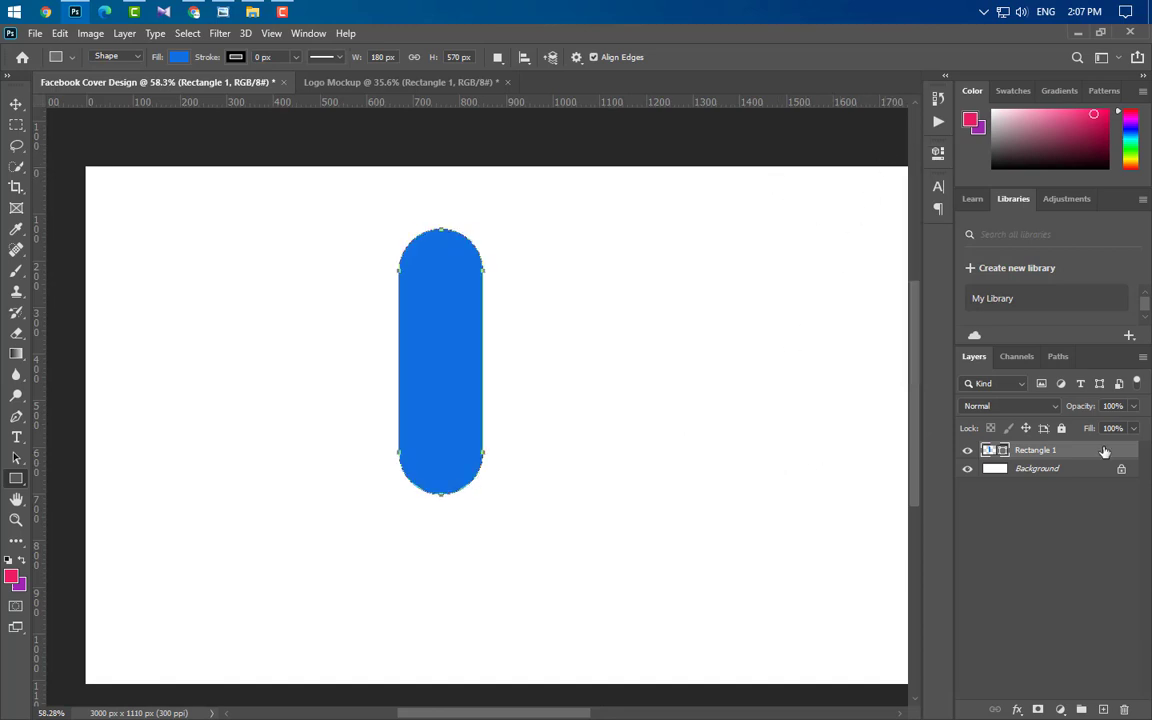
{"action": "left_click_drag", "start_coordinate": [1100, 450], "coordinate": [1100, 709]}
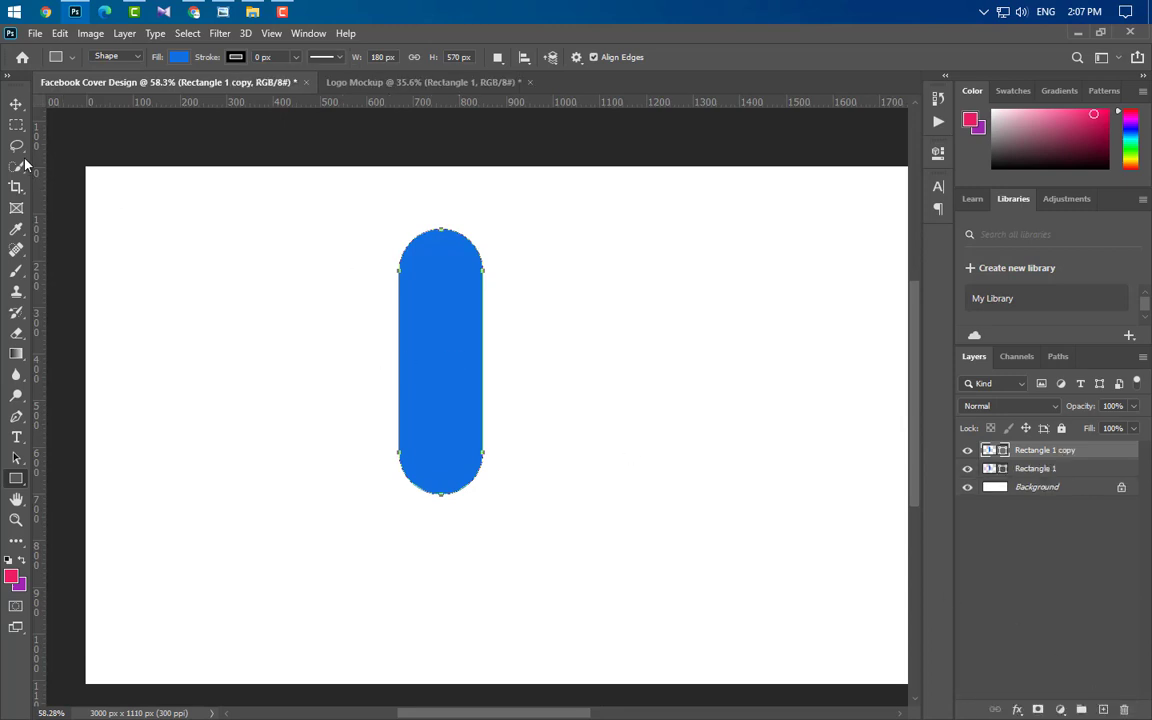
- Move the copied pill left of the original and stretch it taller
{"action": "left_click", "coordinate": [16, 104]}
{"action": "left_click_drag", "start_coordinate": [468, 378], "coordinate": [378, 375]}
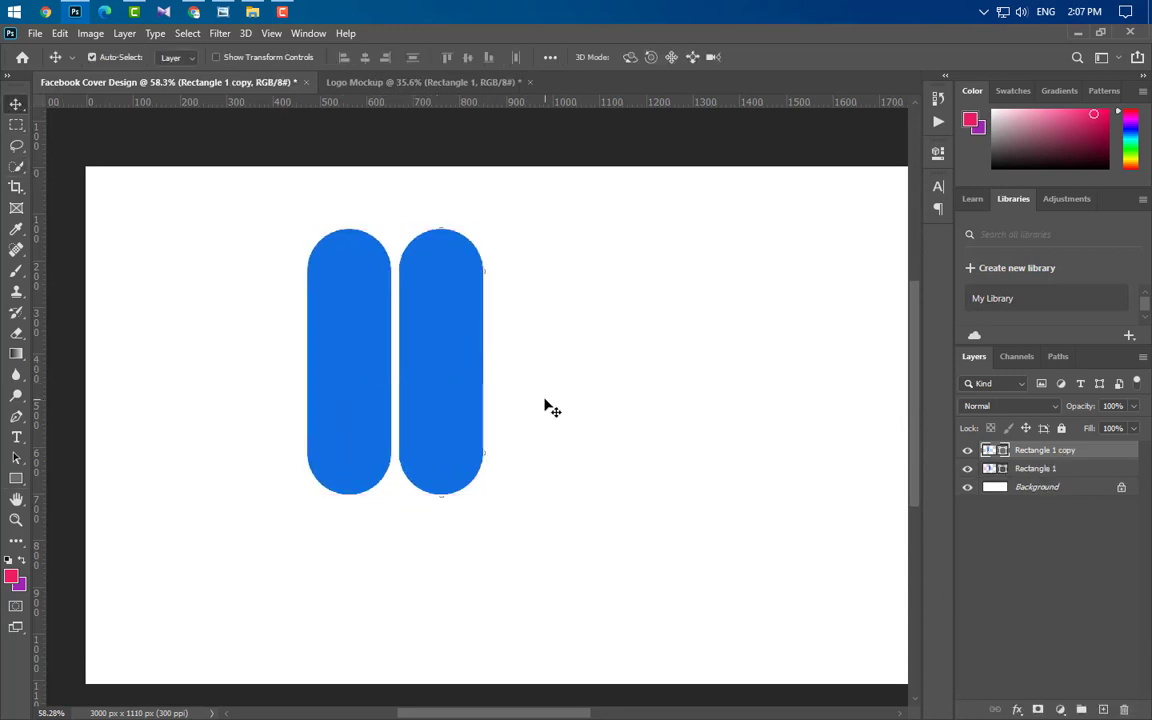
{"action": "key", "text": "ctrl+t"}
{"action": "left_click_drag", "start_coordinate": [349, 494], "coordinate": [348, 676]}
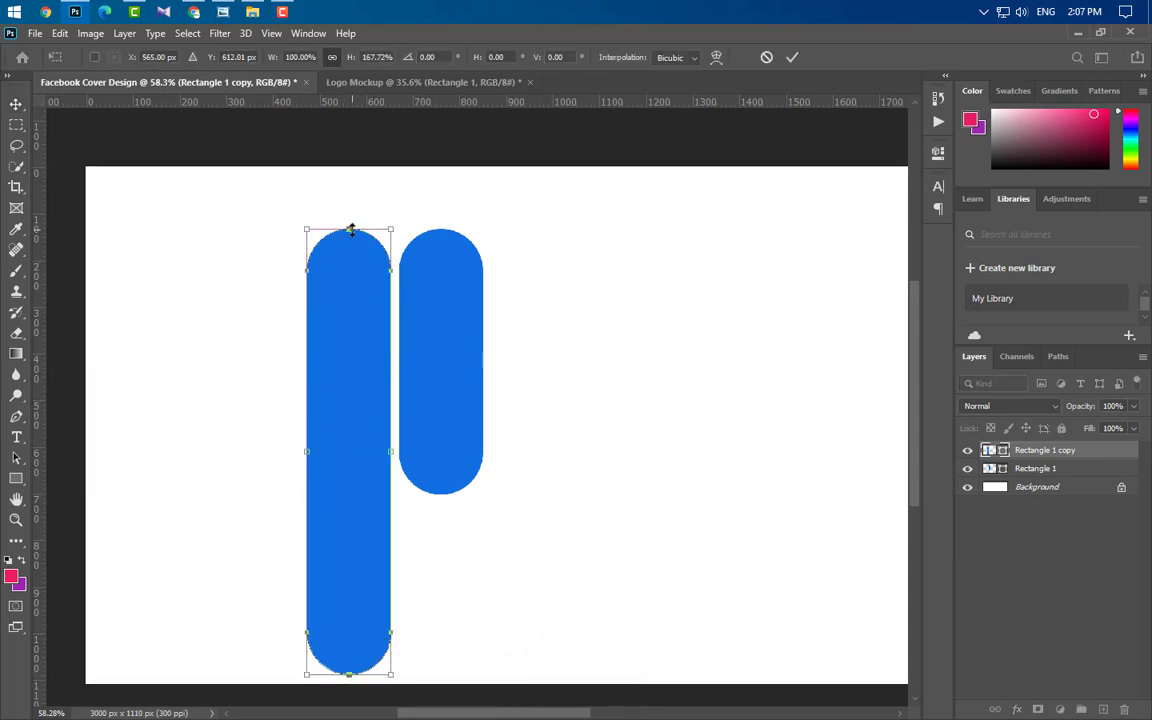
{"action": "left_click_drag", "start_coordinate": [350, 229], "coordinate": [349, 173]}
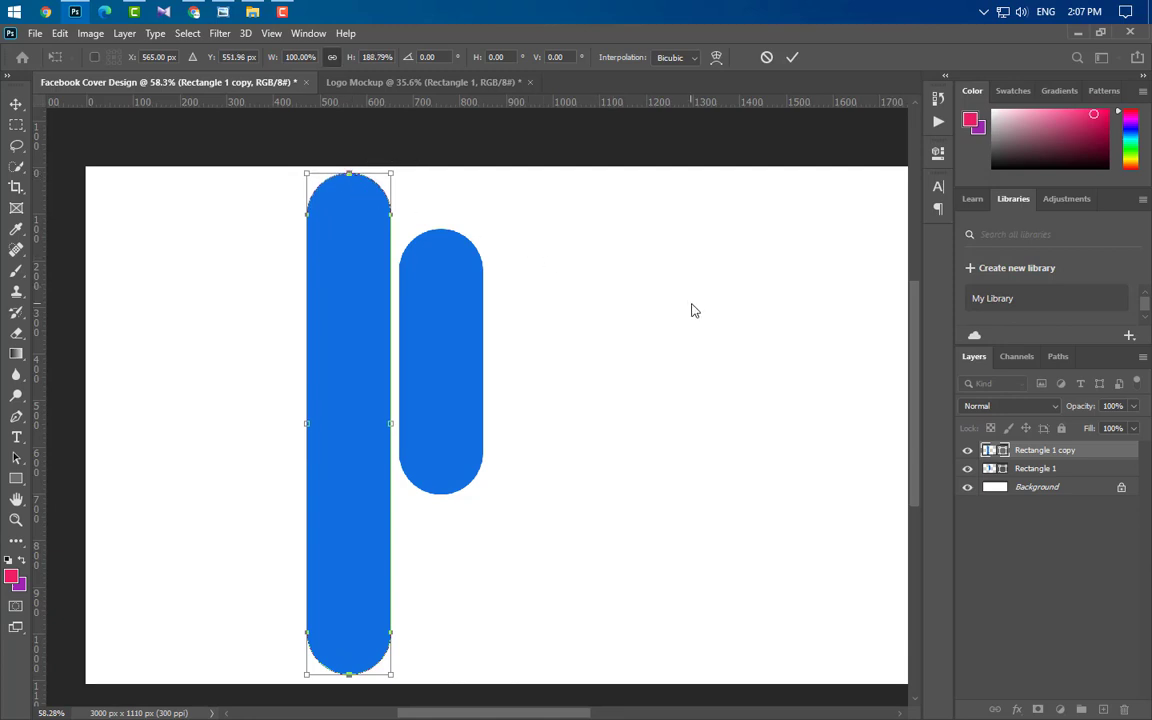
{"action": "left_click", "coordinate": [792, 57]}
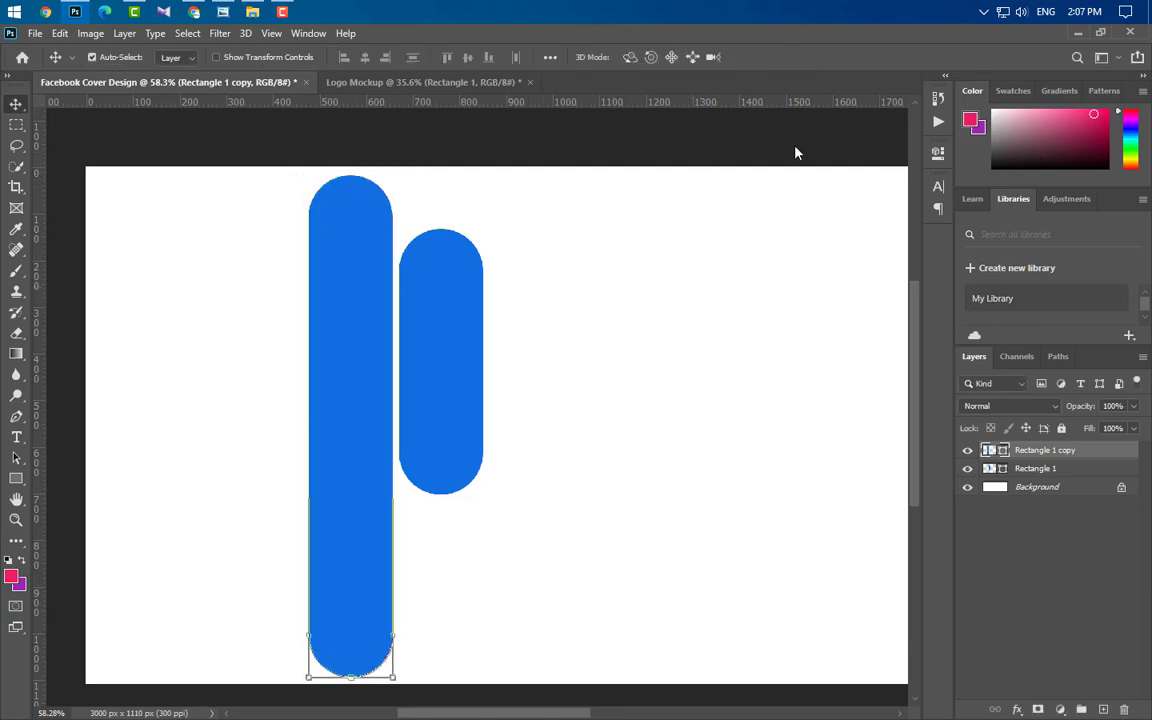
- Add two more pill copies, staggering them below and up-right of the right-hand pills
{"action": "left_click_drag", "start_coordinate": [406, 393], "coordinate": [408, 671]}
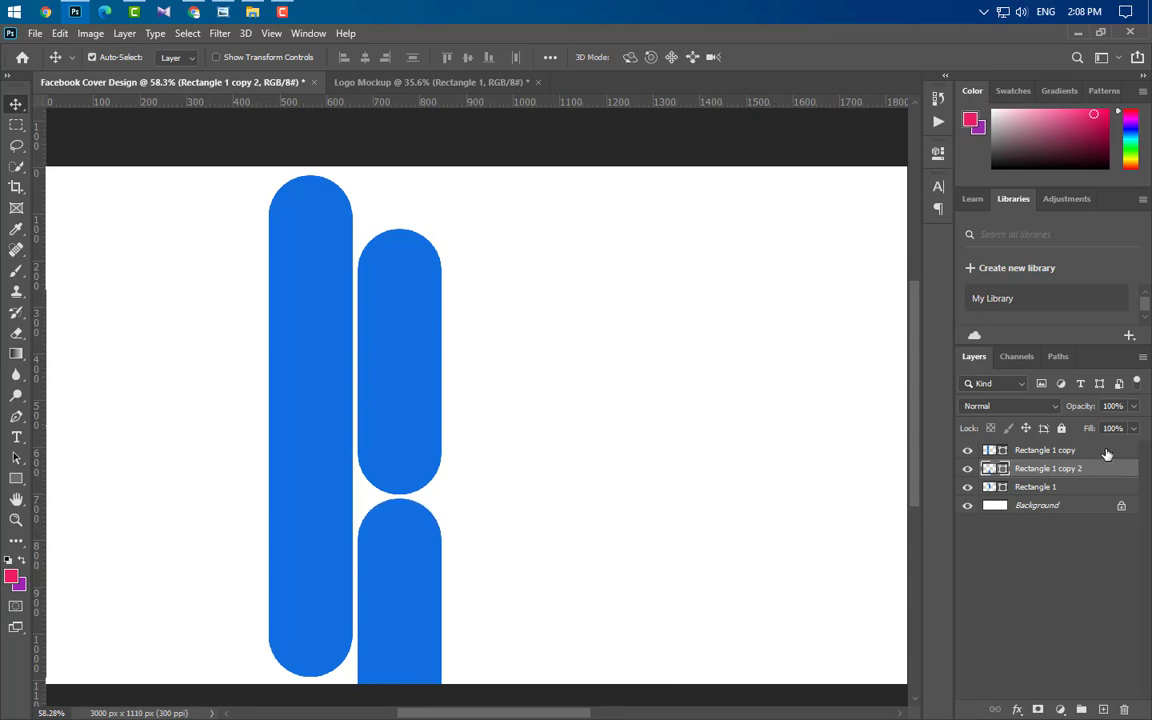
{"action": "left_click", "coordinate": [1095, 487], "text": "ctrl"}
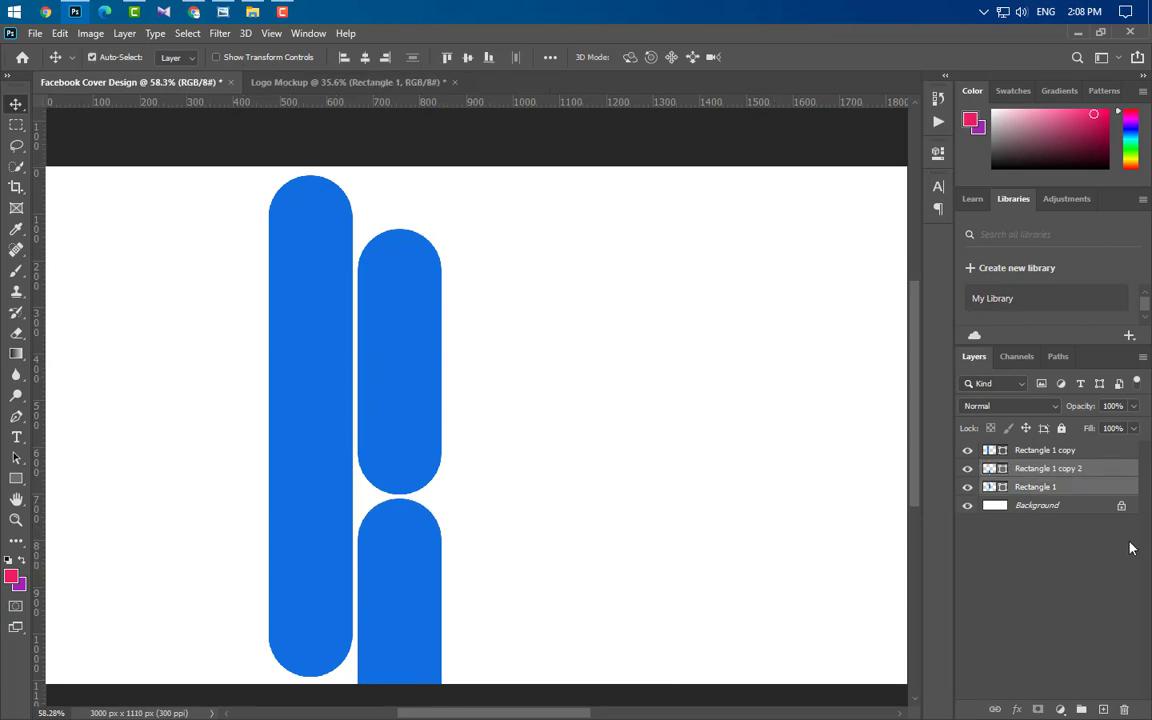
{"action": "key", "text": "shift+Up"}
{"action": "key", "text": "shift+Up"}
{"action": "key", "text": "shift+Up"}
{"action": "left_click", "coordinate": [1105, 487], "text": "ctrl"}
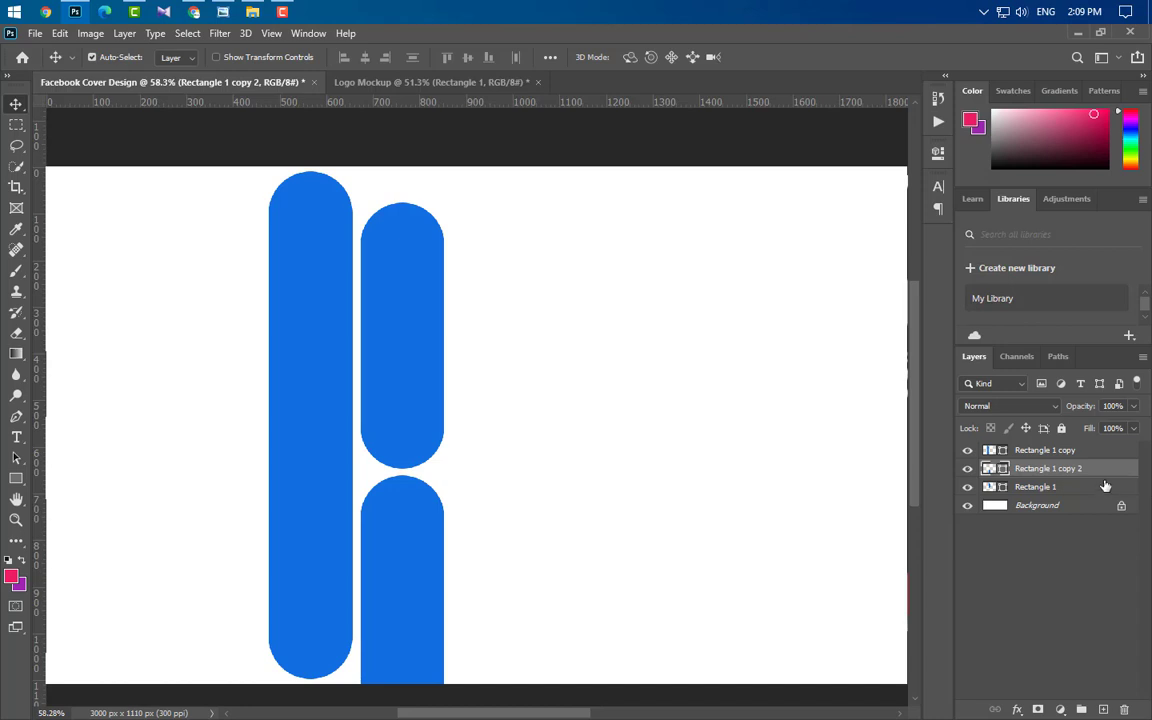
{"action": "key", "text": "ctrl+j"}
{"action": "key", "text": "ctrl+t"}
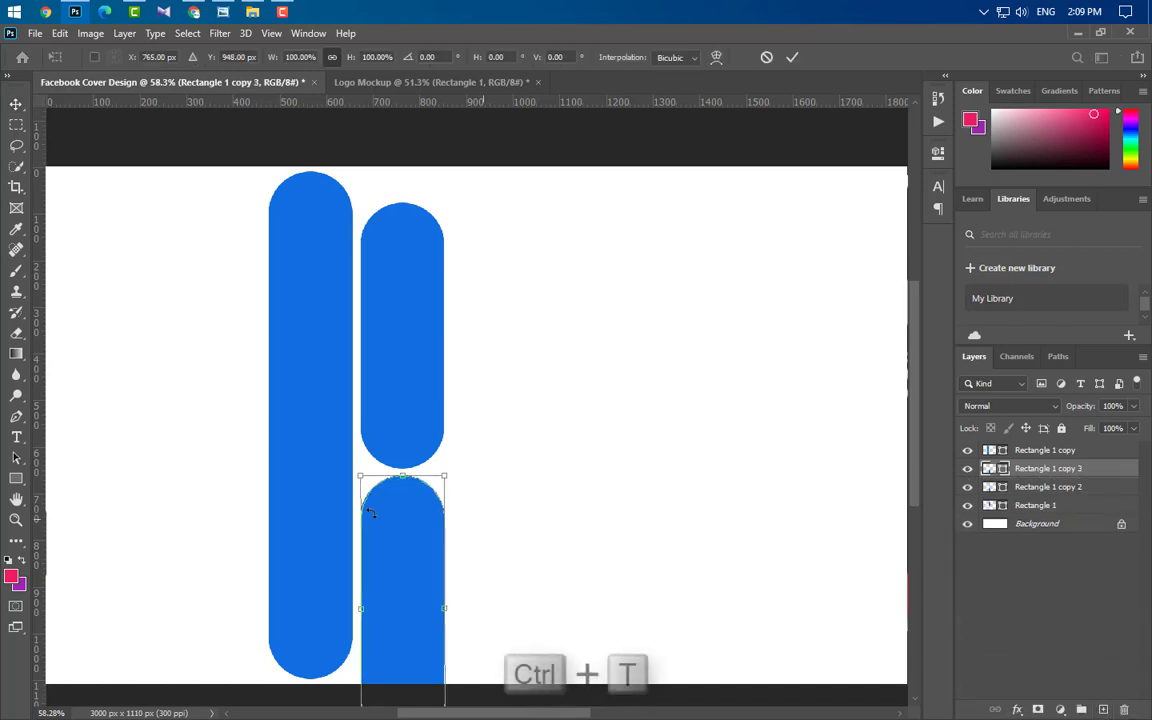
{"action": "mouse_move", "coordinate": [447, 545]}
{"action": "left_mouse_down"}
{"action": "mouse_move", "coordinate": [521, 422]}
{"action": "mouse_move", "coordinate": [503, 436]}
{"action": "left_mouse_up"}
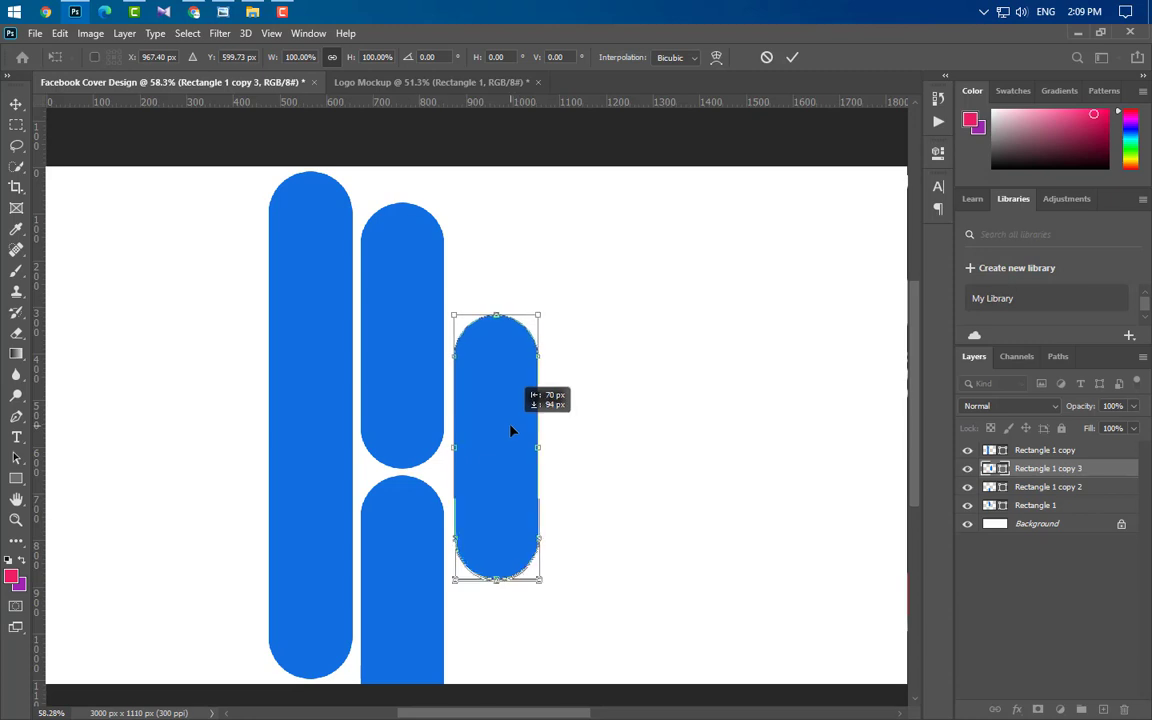
{"action": "left_click", "coordinate": [792, 57]}
- Add a fifth pill copy at the far left of the cluster
{"action": "left_click_drag", "start_coordinate": [1100, 468], "coordinate": [1105, 709]}
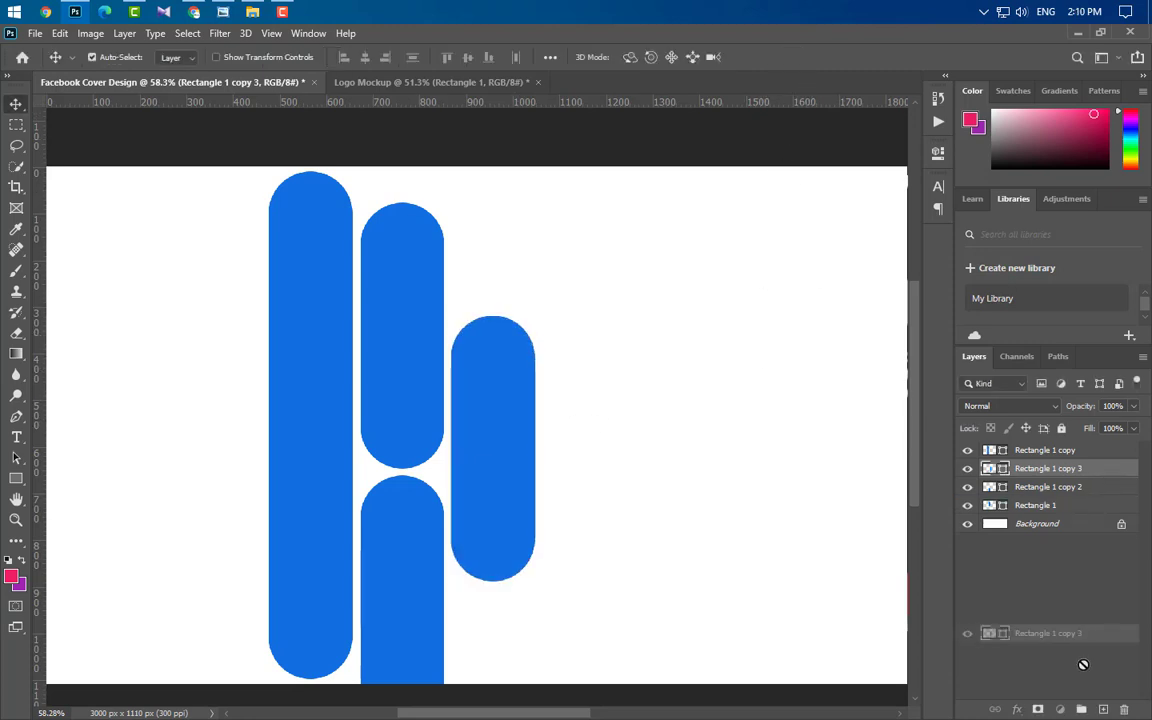
{"action": "key", "text": "ctrl+t"}
{"action": "mouse_move", "coordinate": [500, 521]}
{"action": "left_mouse_down"}
{"action": "mouse_move", "coordinate": [242, 365]}
{"action": "mouse_move", "coordinate": [227, 388]}
{"action": "left_mouse_up"}
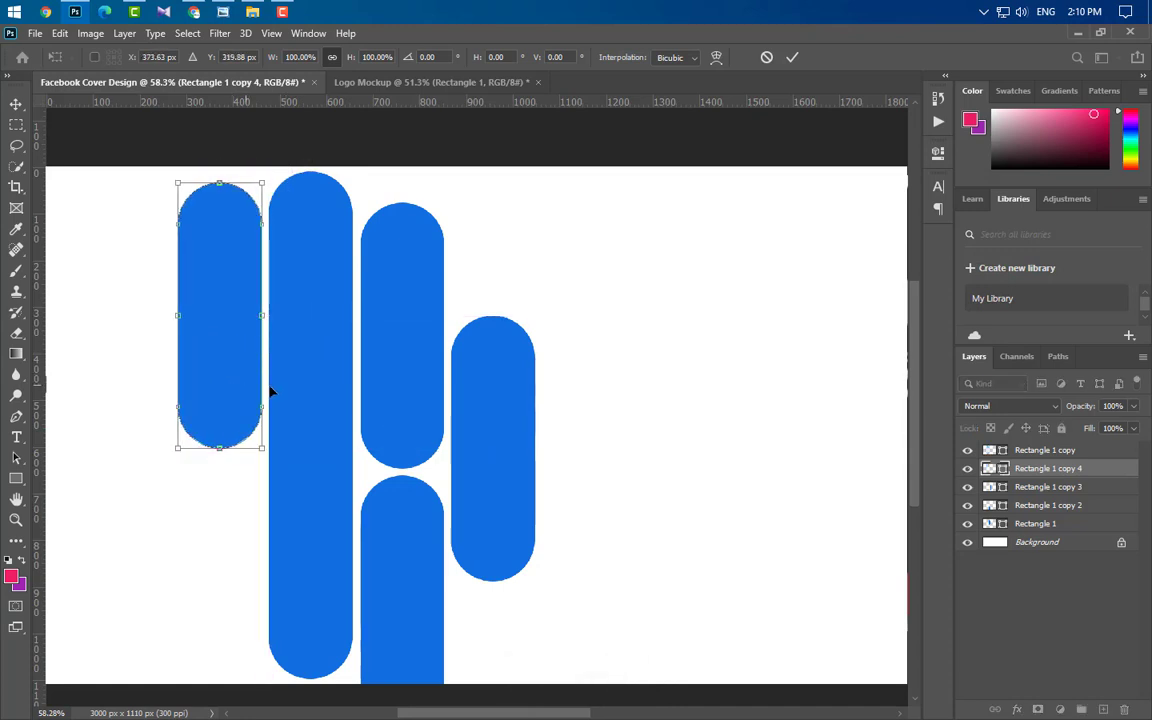
{"action": "left_click", "coordinate": [792, 57]}
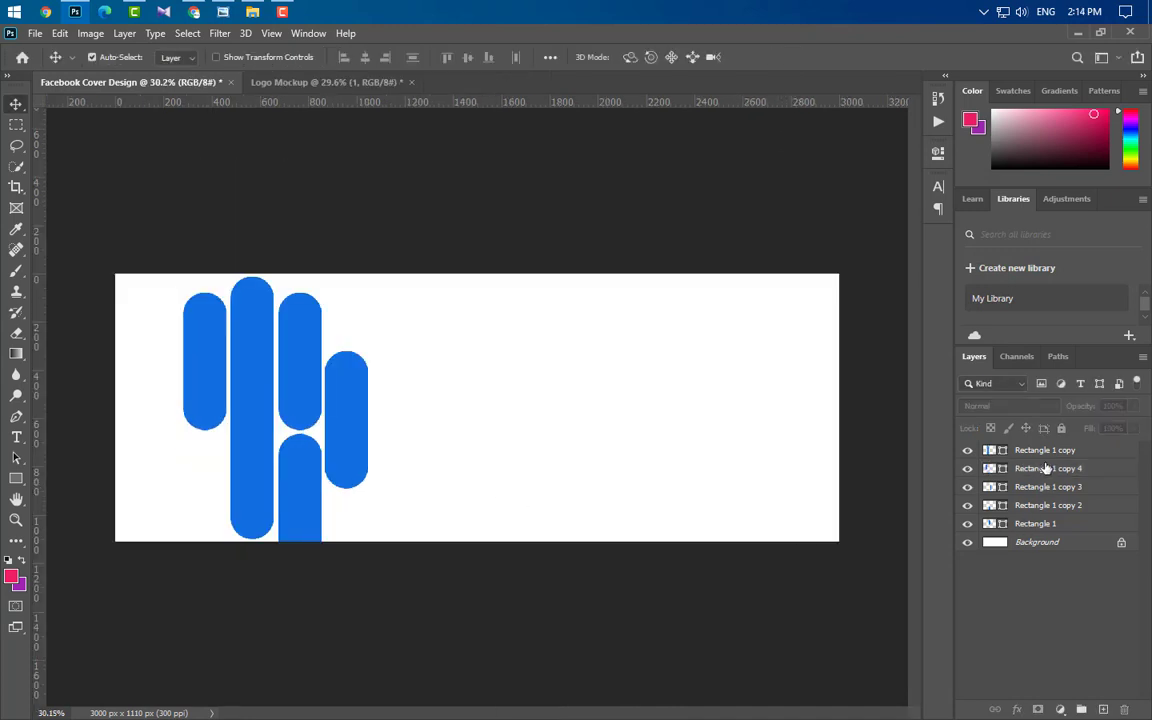
{"action": "left_click", "coordinate": [1044, 450], "text": "ctrl"}
- Group the five pill layers into Group 1
{"action": "left_click", "coordinate": [1046, 468], "text": "ctrl"}
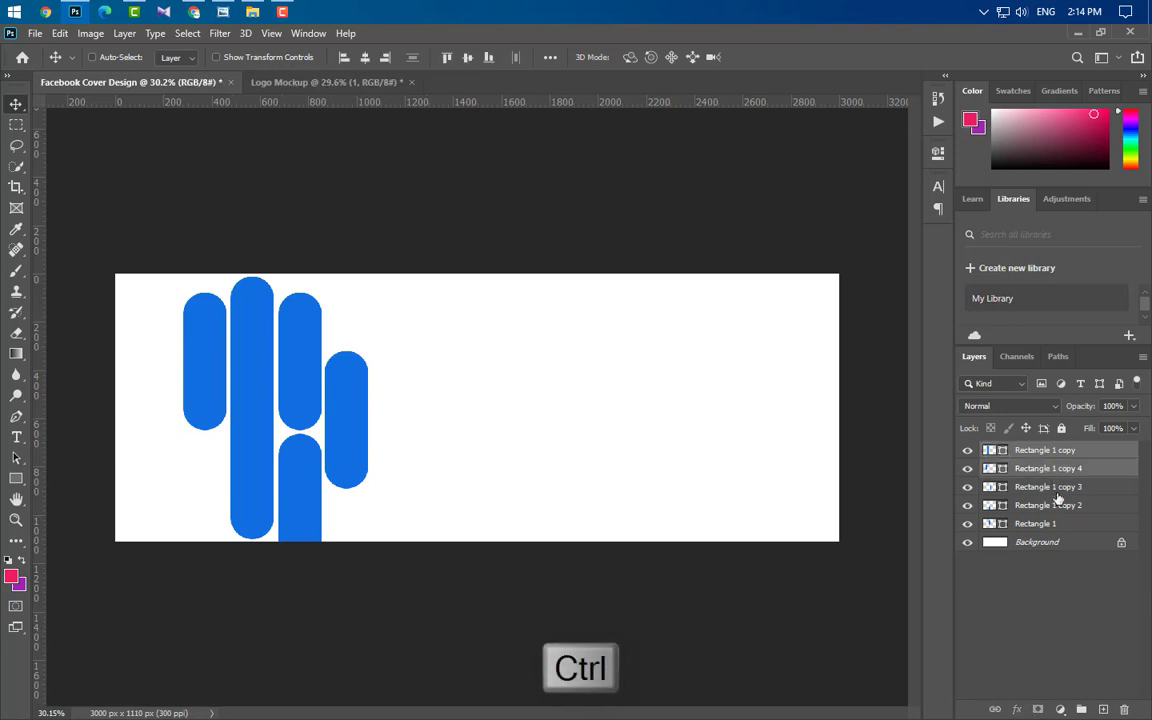
{"action": "left_click", "coordinate": [1048, 486], "text": "ctrl"}
{"action": "left_click", "coordinate": [1050, 505], "text": "ctrl"}
{"action": "left_click", "coordinate": [1064, 524], "text": "ctrl"}
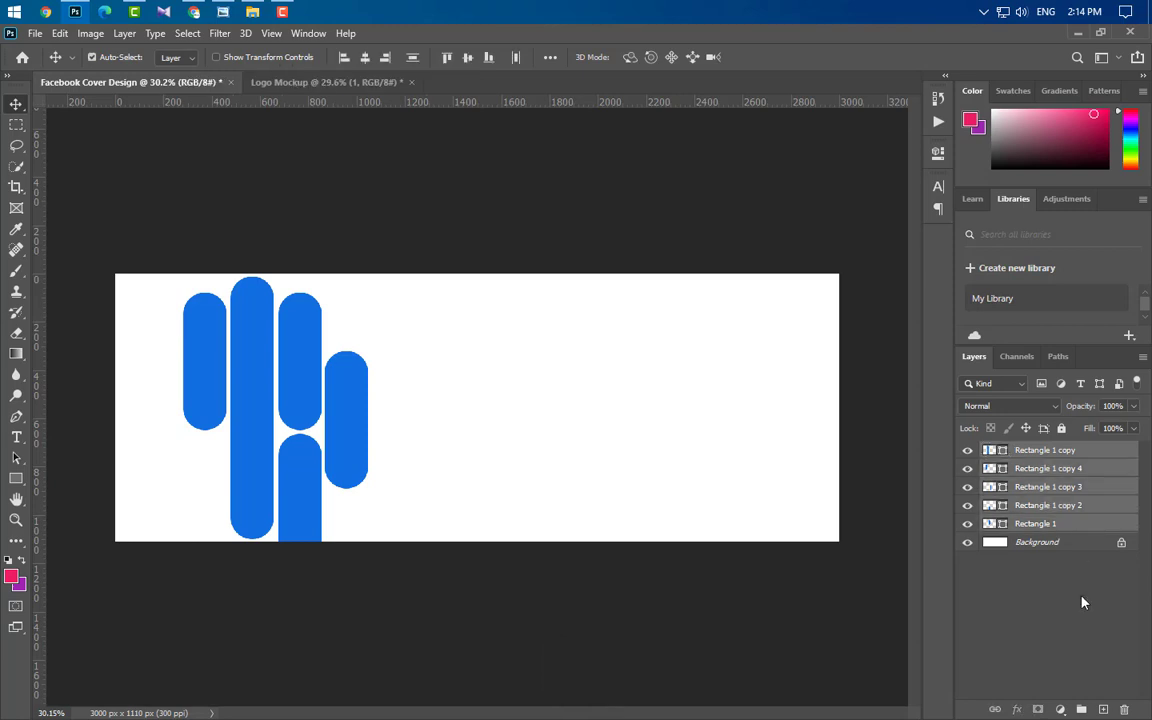
{"action": "left_click", "coordinate": [1083, 709]}
- Rotate Group 1 by 41.5°, scale it to about 117%, and shift it left
{"action": "key", "text": "ctrl+t"}
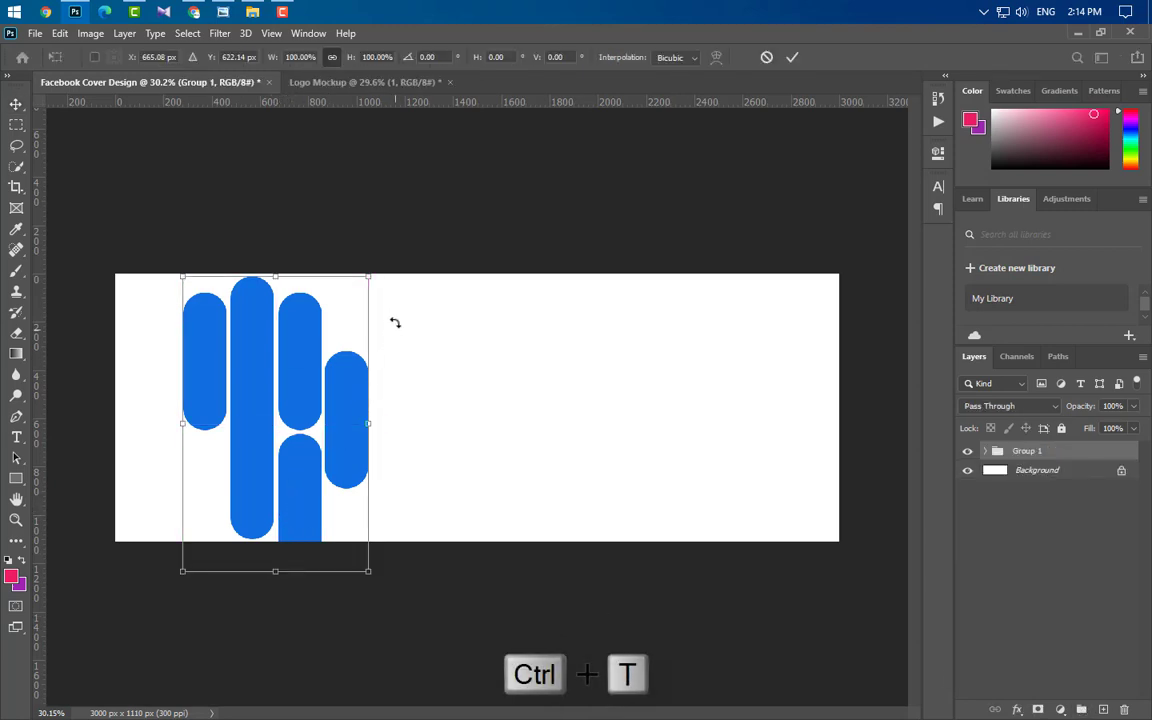
{"action": "left_click_drag", "start_coordinate": [395, 322], "coordinate": [430, 345]}
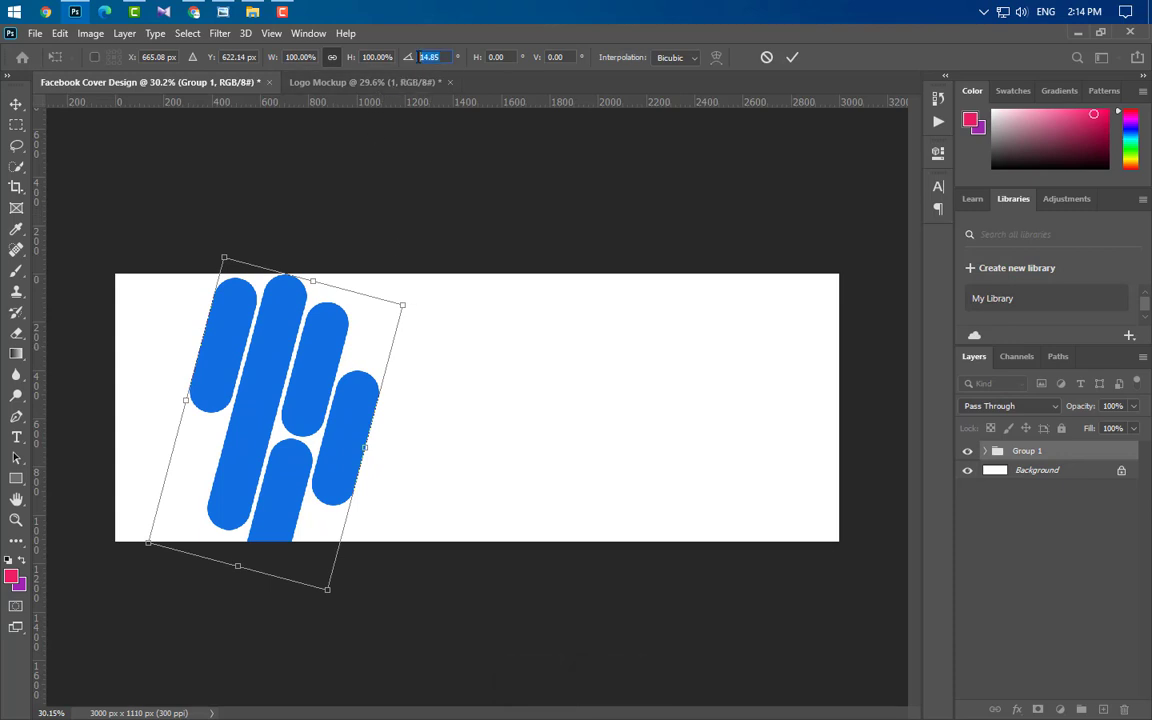
{"action": "type", "text": "41"}
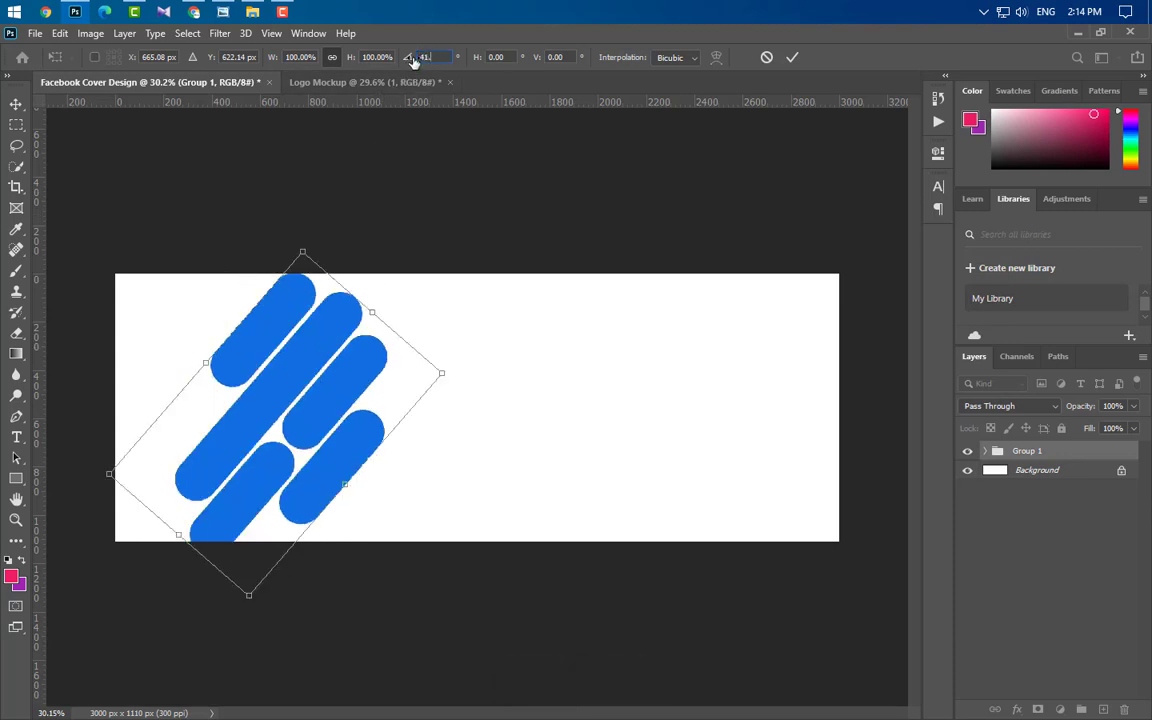
{"action": "type", "text": ".5"}
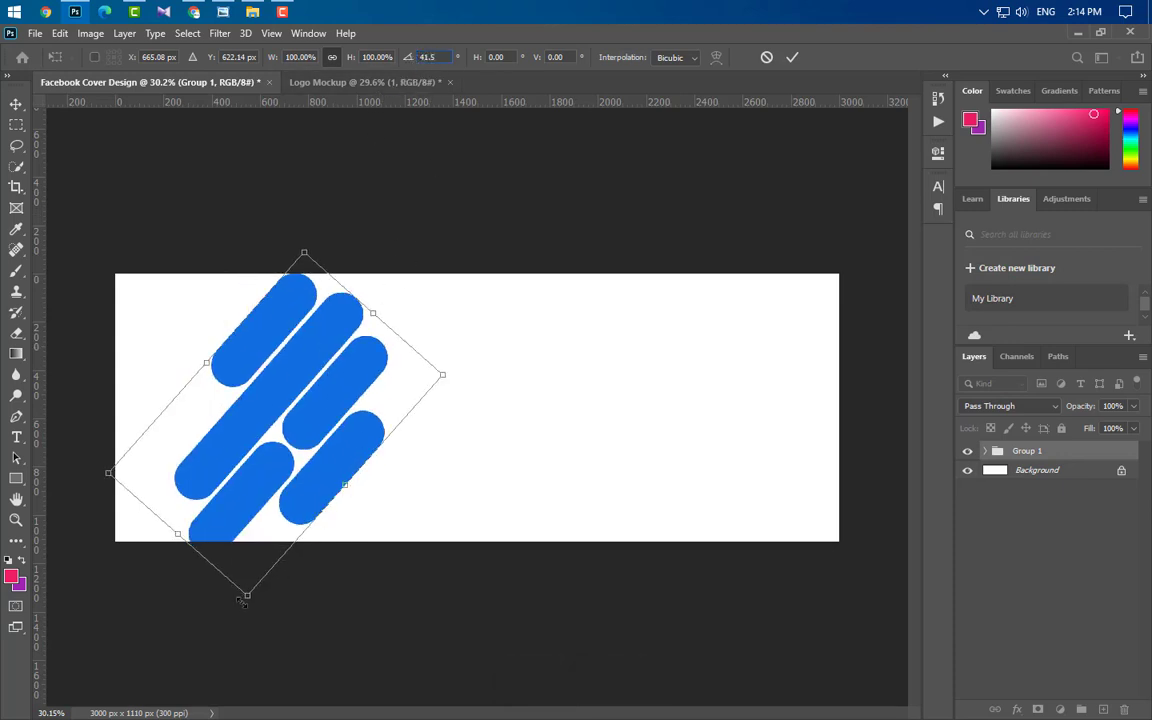
{"action": "left_click_drag", "start_coordinate": [244, 598], "coordinate": [241, 634]}
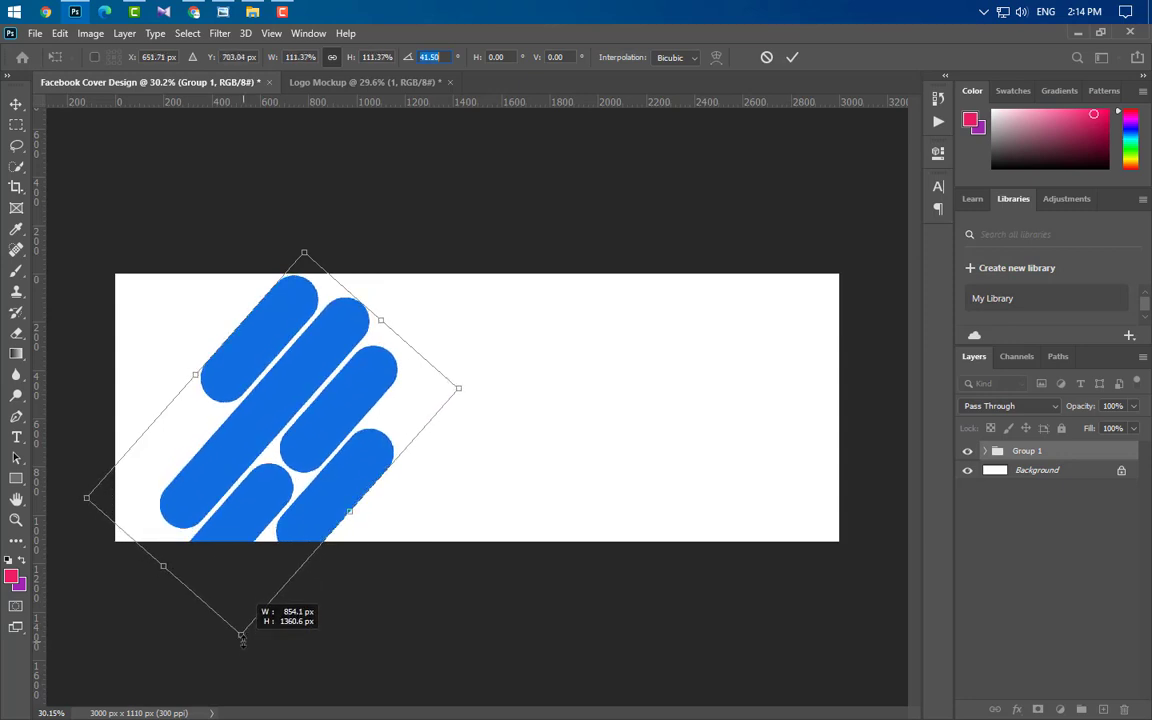
{"action": "left_click_drag", "start_coordinate": [305, 253], "coordinate": [307, 232]}
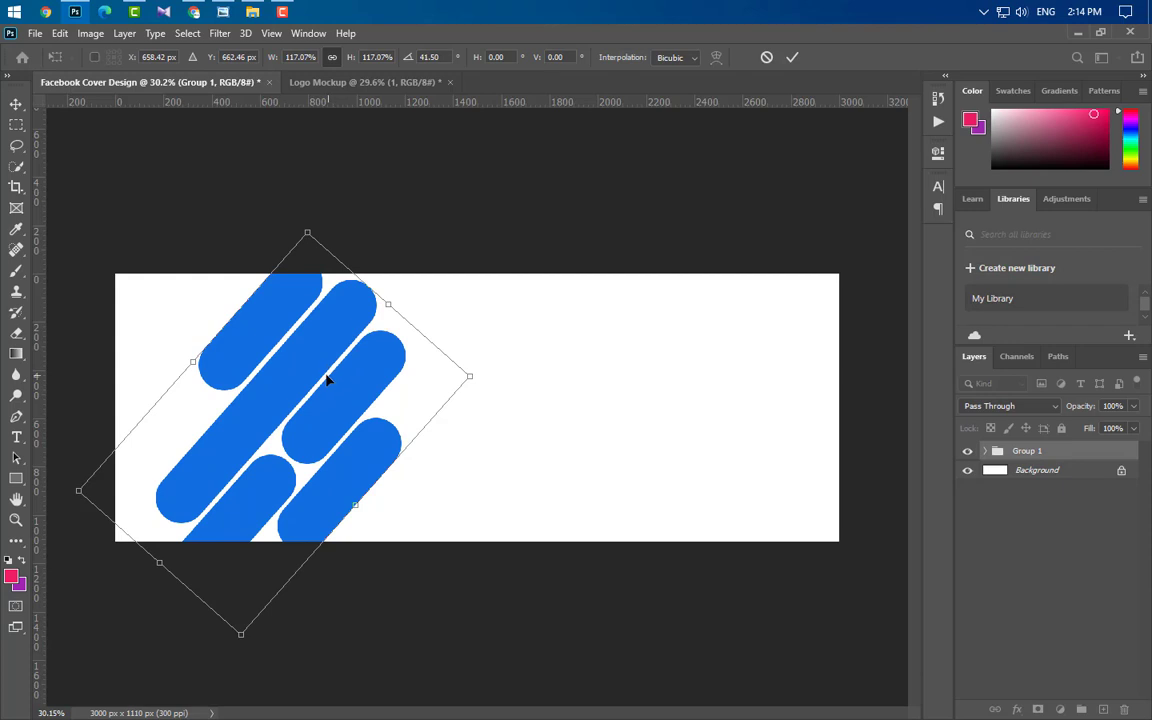
{"action": "left_click_drag", "start_coordinate": [327, 378], "coordinate": [322, 378]}
{"action": "left_click", "coordinate": [791, 58]}
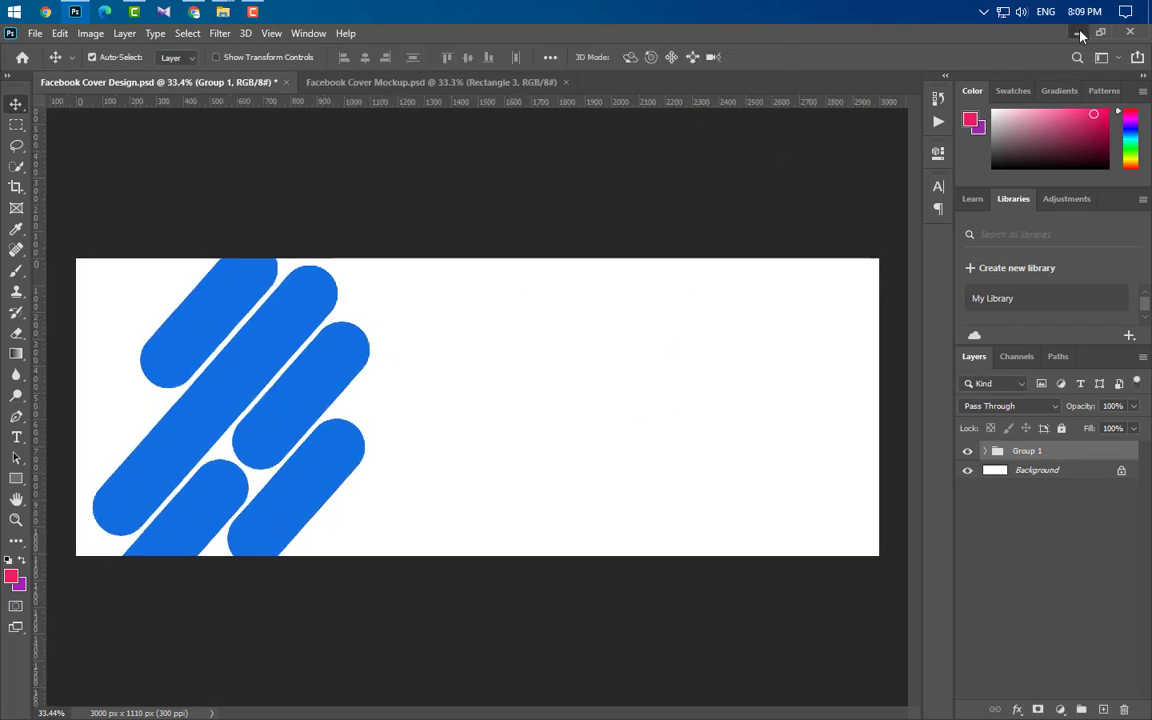
- Drag the Romantic-Couple-Dp-1682 photo from Downloads onto the cover's left side
{"action": "left_click", "coordinate": [1078, 33]}
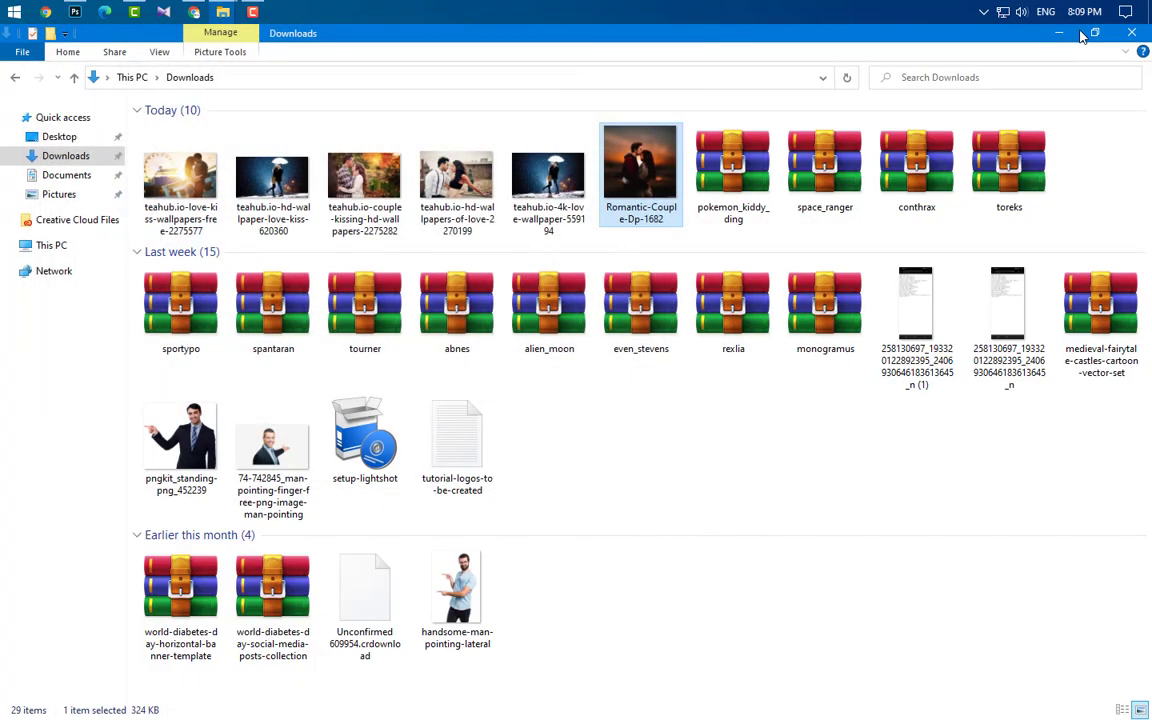
{"action": "mouse_move", "coordinate": [640, 170]}
{"action": "left_mouse_down"}
{"action": "mouse_move", "coordinate": [143, 86]}
{"action": "mouse_move", "coordinate": [366, 413]}
{"action": "mouse_move", "coordinate": [476, 424]}
{"action": "mouse_move", "coordinate": [304, 410]}
{"action": "left_mouse_up"}
- Place the couple photo and clip it to the pill-shape group
{"action": "left_click", "coordinate": [776, 60]}
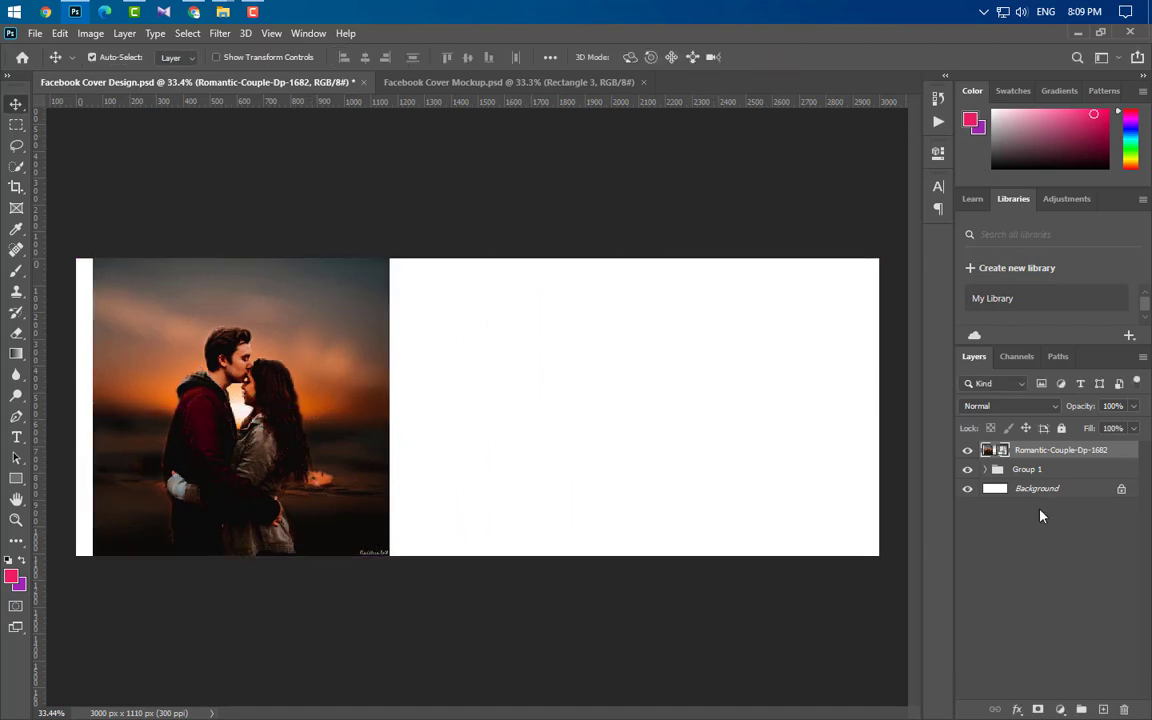
{"action": "right_click", "coordinate": [1111, 452]}
{"action": "left_click", "coordinate": [997, 386]}
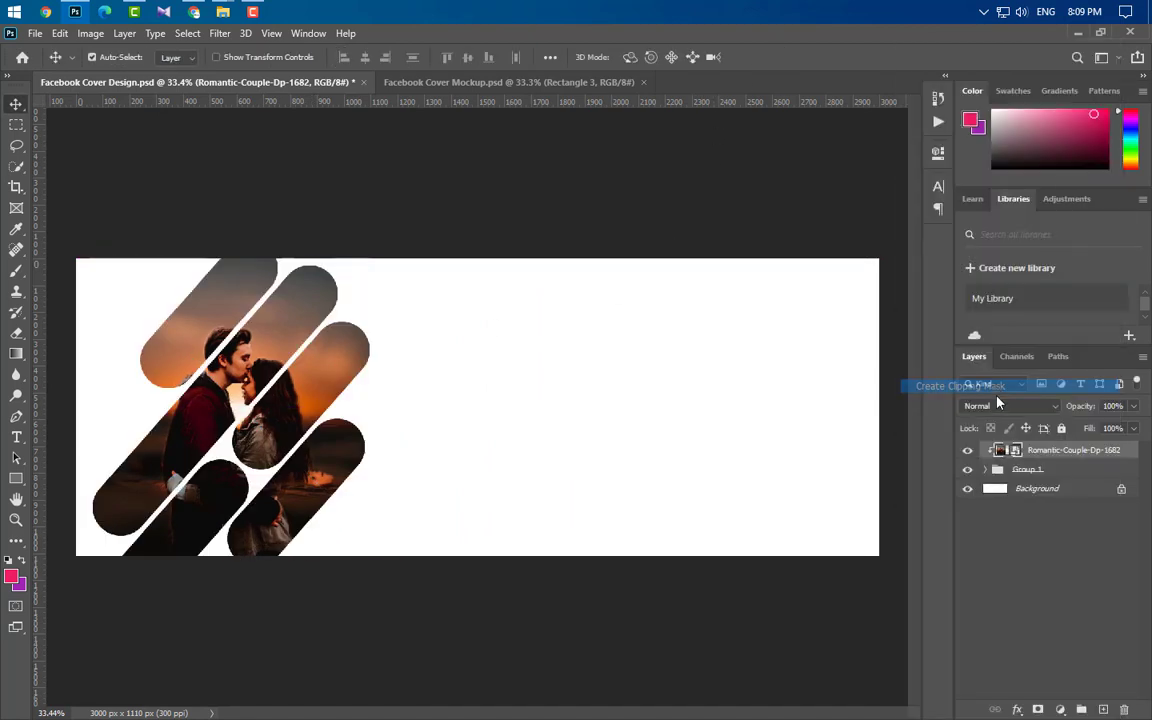
- Give Group 1 a drop shadow with 15 px distance and 10 px size
{"action": "left_click", "coordinate": [1101, 474]}
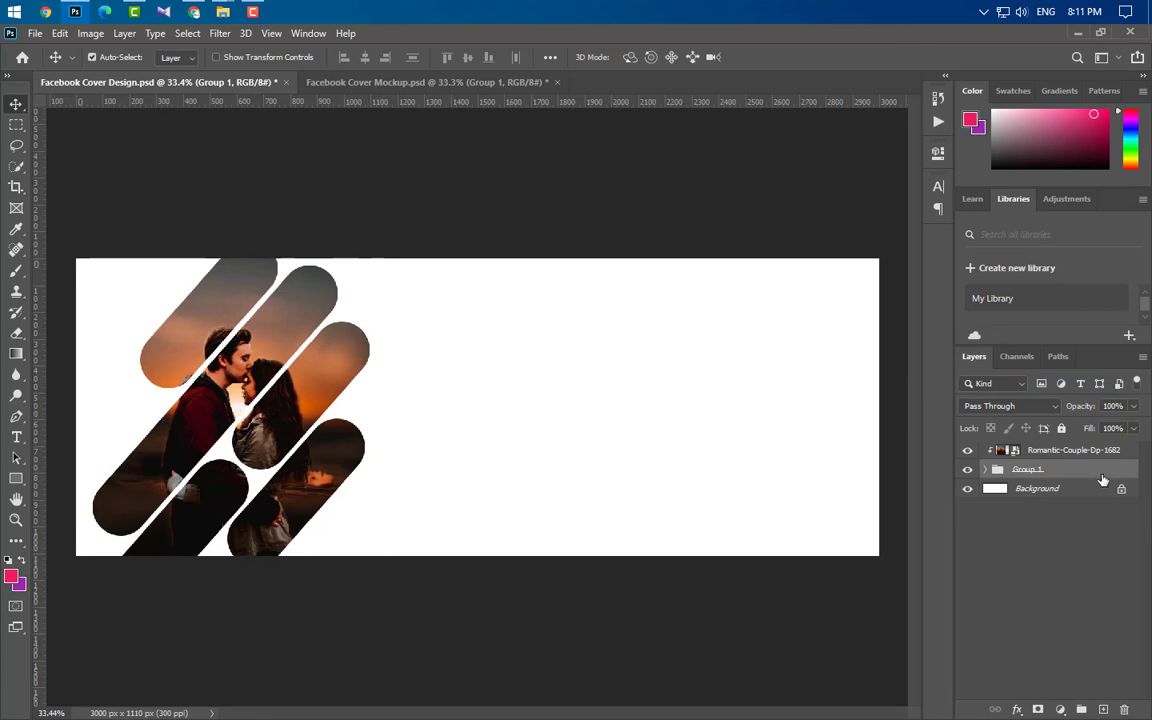
{"action": "double_click", "coordinate": [1102, 480]}
{"action": "left_click", "coordinate": [568, 577]}
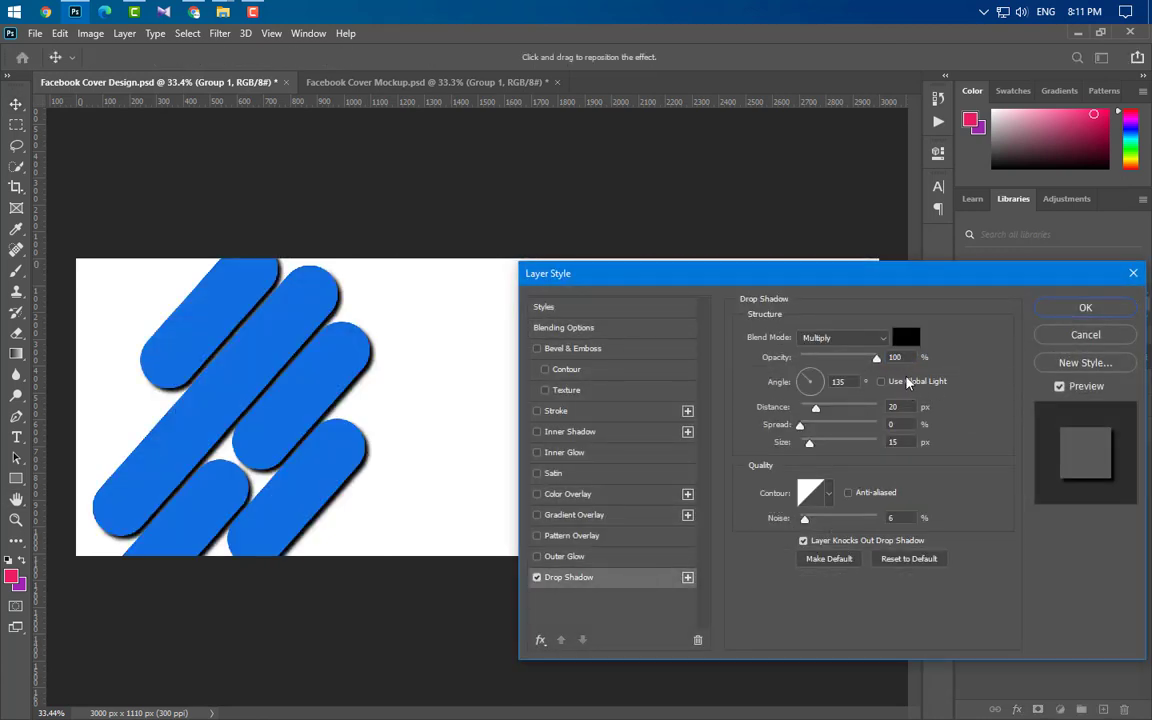
{"action": "key", "text": "Tab"}
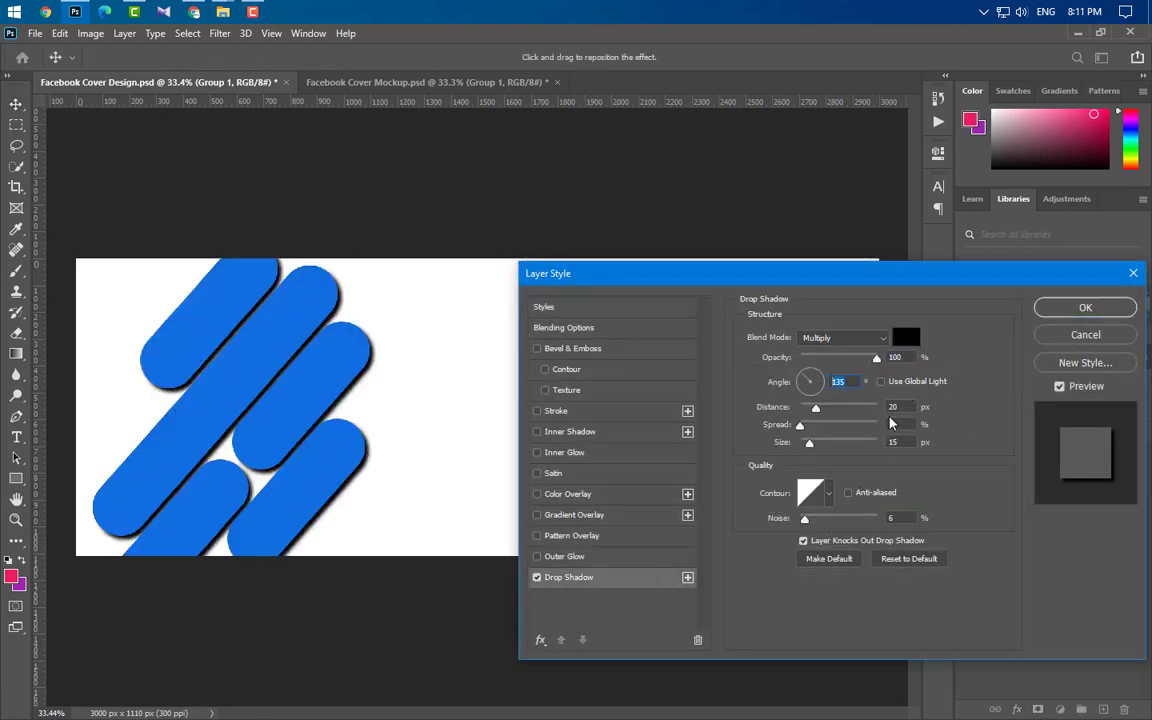
{"action": "key", "text": "Tab"}
{"action": "type", "text": "15"}
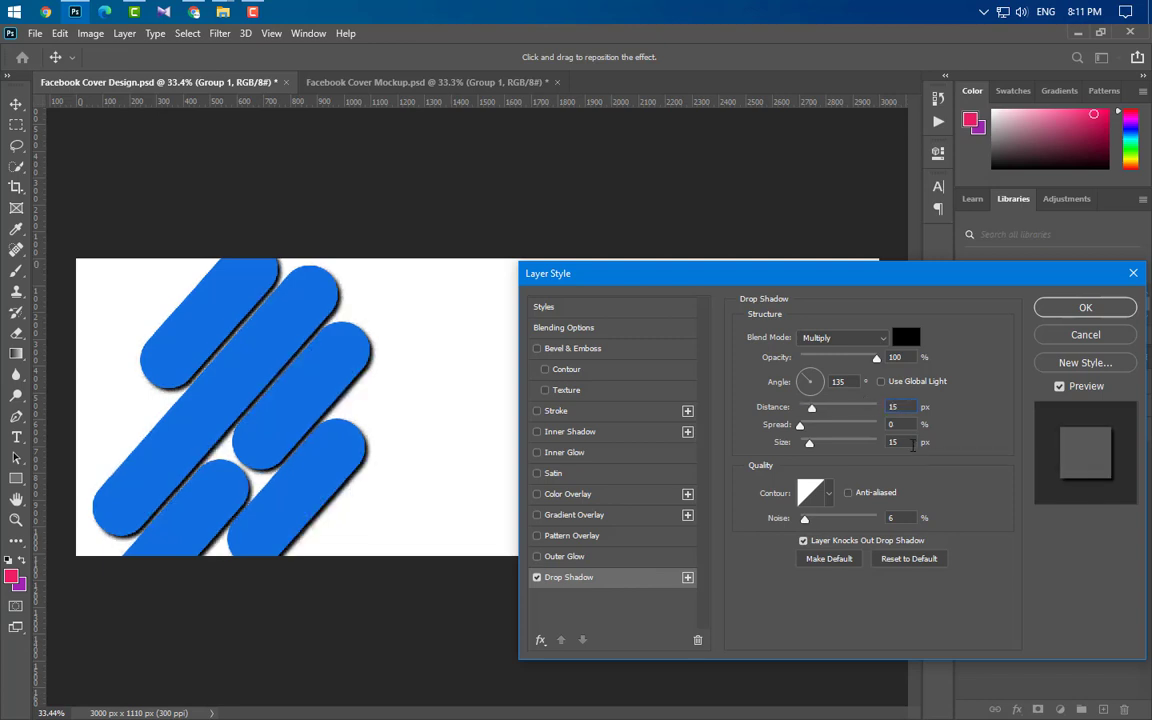
{"action": "double_click", "coordinate": [913, 445]}
{"action": "type", "text": "10"}
{"action": "left_click", "coordinate": [1080, 312]}
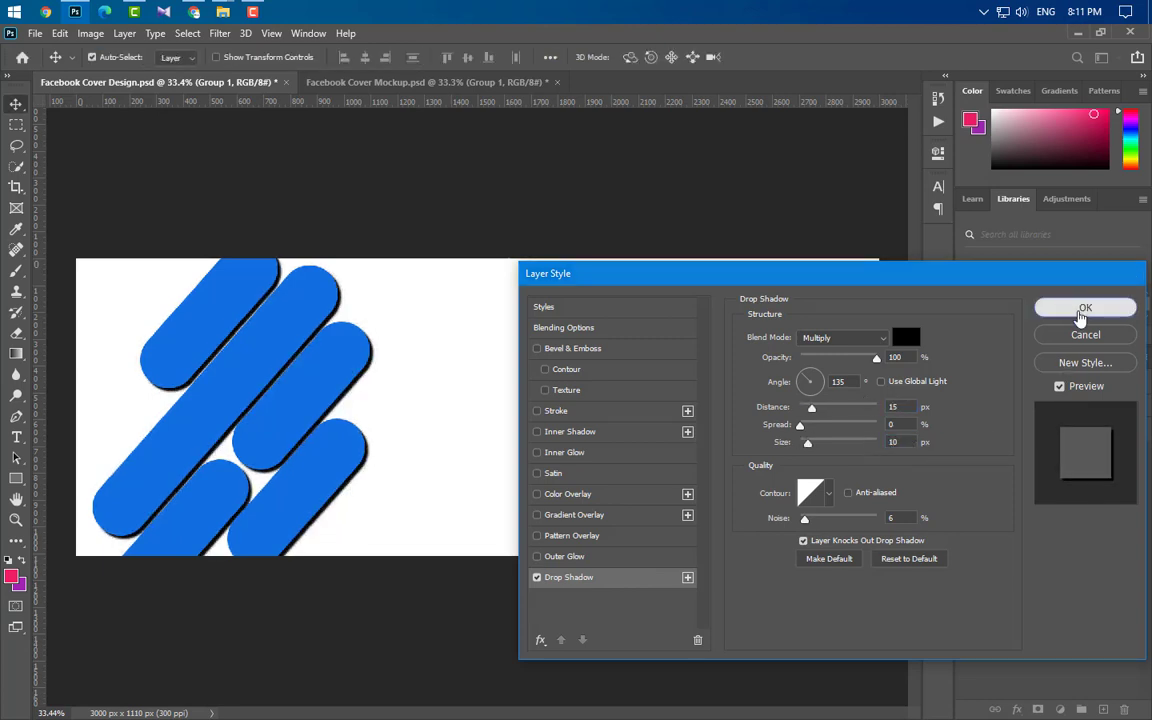
- Add a full-canvas black (000000) rectangle beneath Group 1, plus an empty layer above it
{"action": "left_click", "coordinate": [16, 479]}
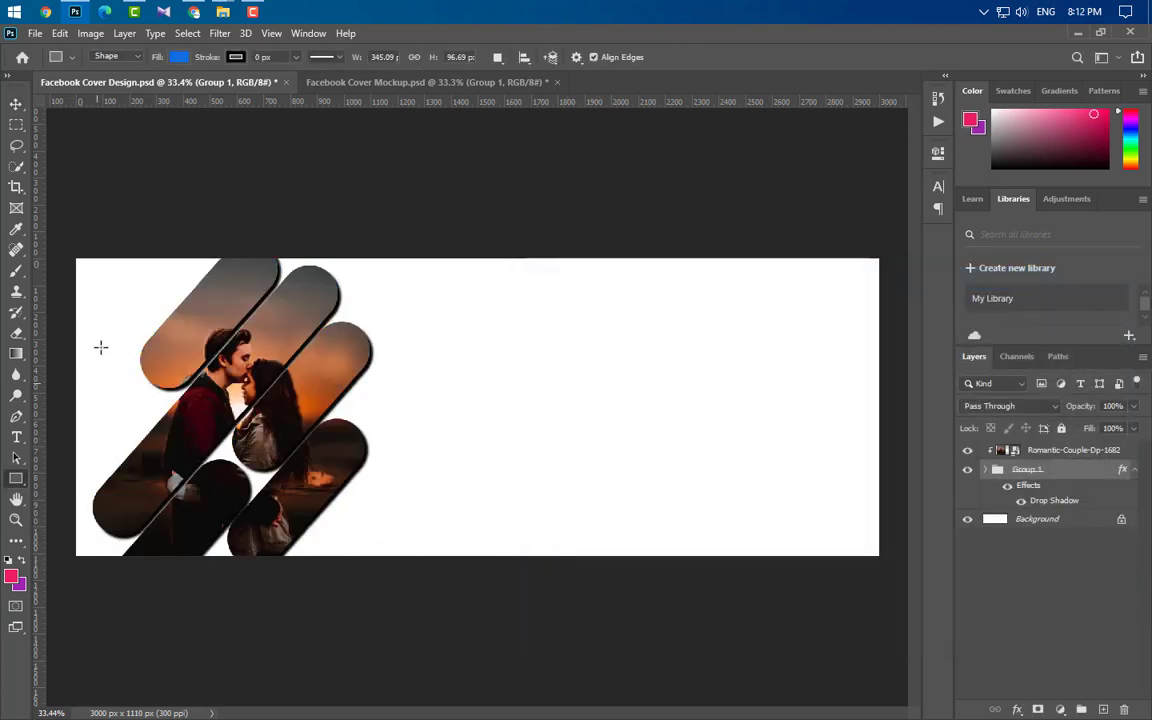
{"action": "left_click_drag", "start_coordinate": [67, 251], "coordinate": [884, 560]}
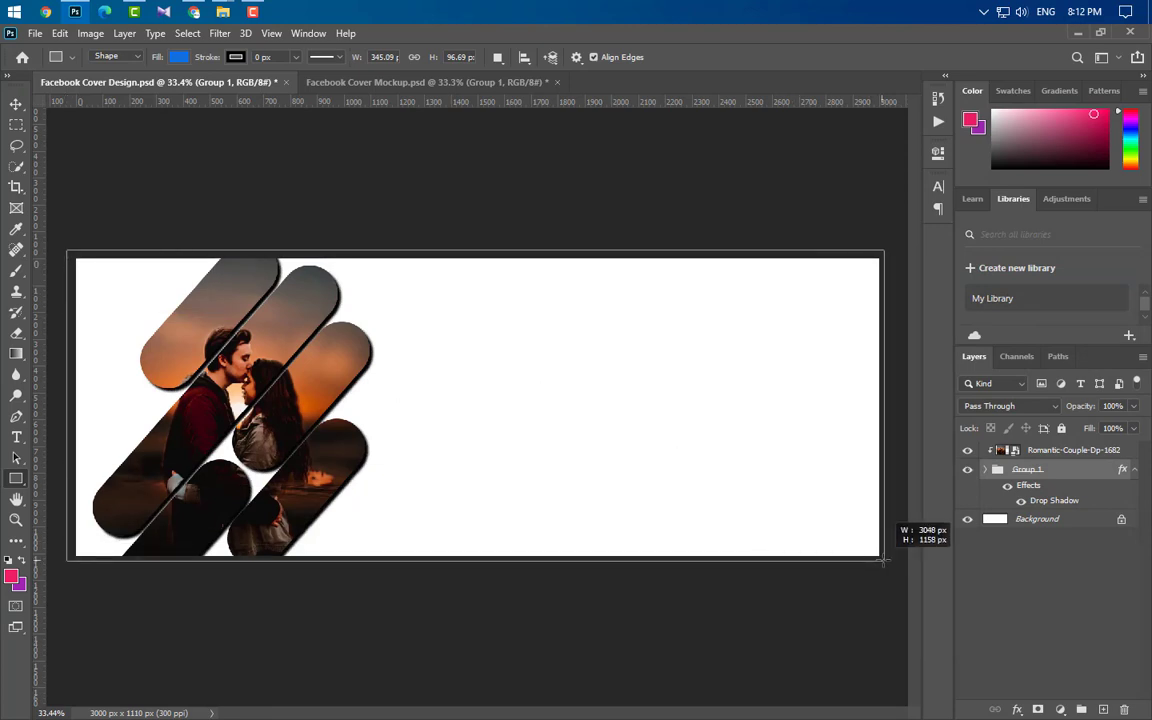
{"action": "left_click", "coordinate": [912, 139]}
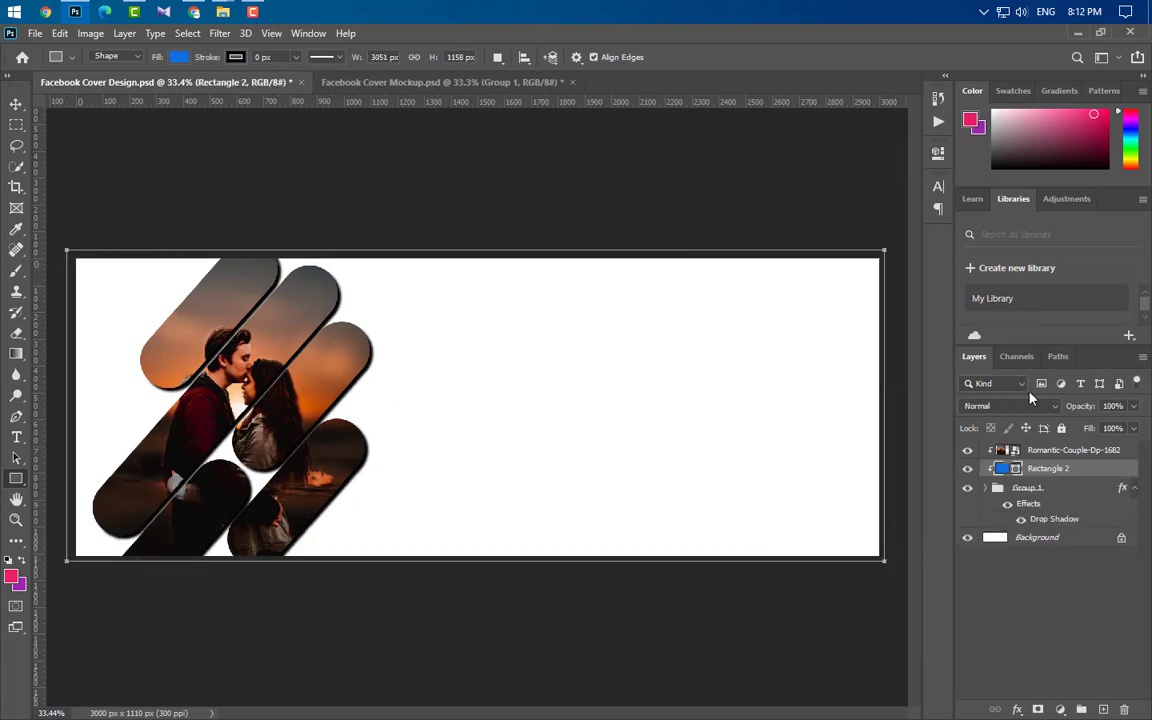
{"action": "left_click_drag", "start_coordinate": [1047, 468], "coordinate": [992, 527]}
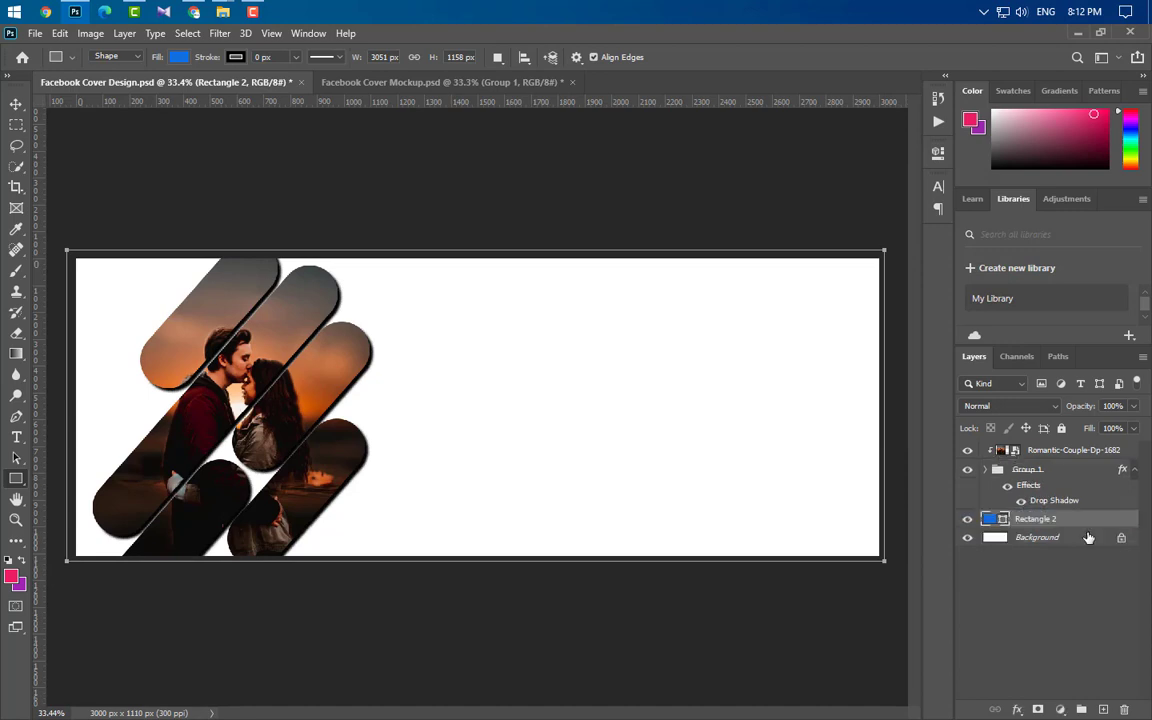
{"action": "double_click", "coordinate": [1004, 520]}
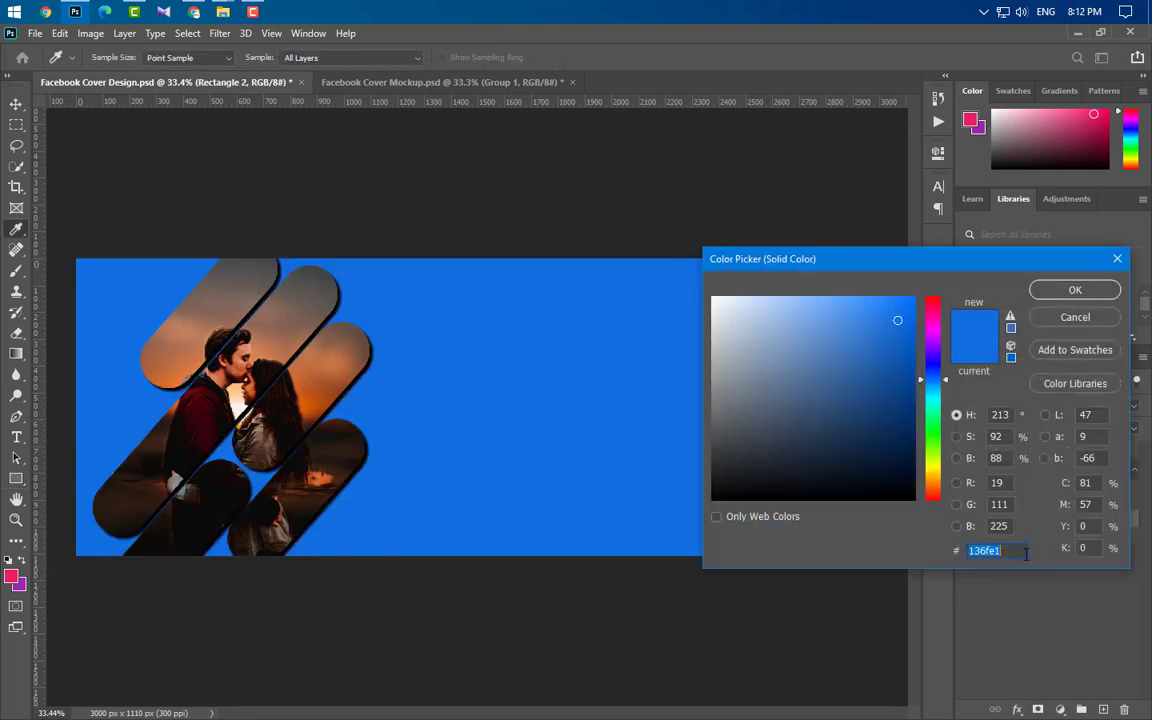
{"action": "type", "text": "000000"}
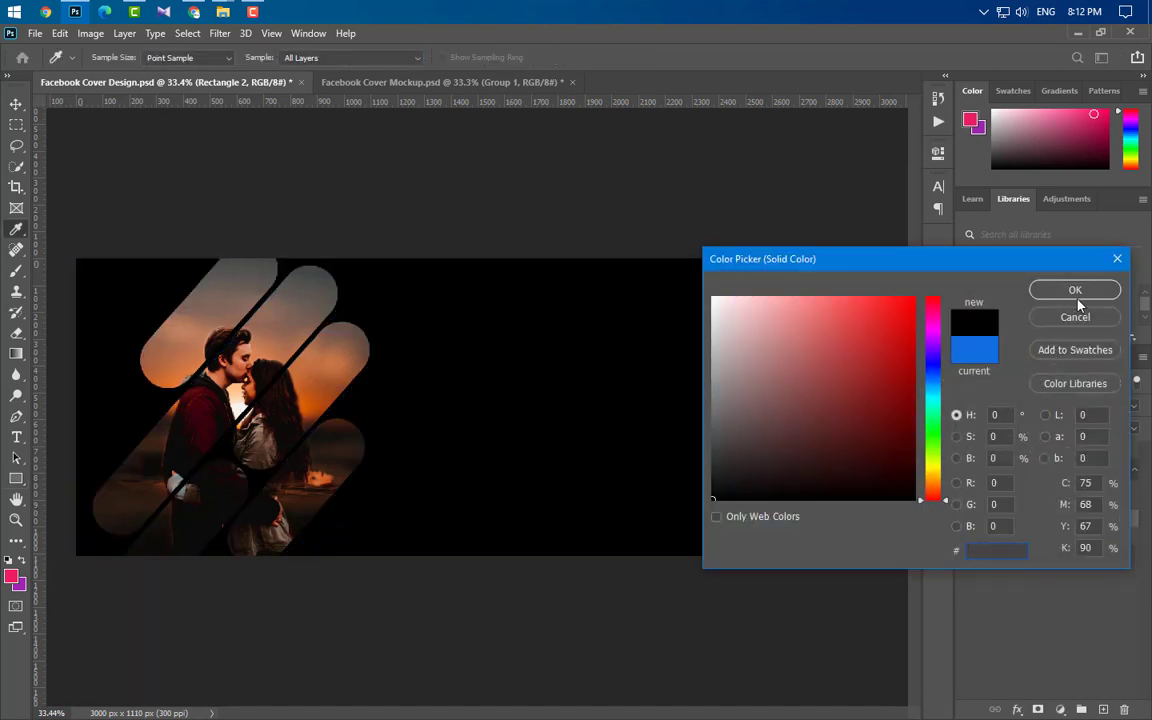
{"action": "left_click", "coordinate": [1076, 291]}
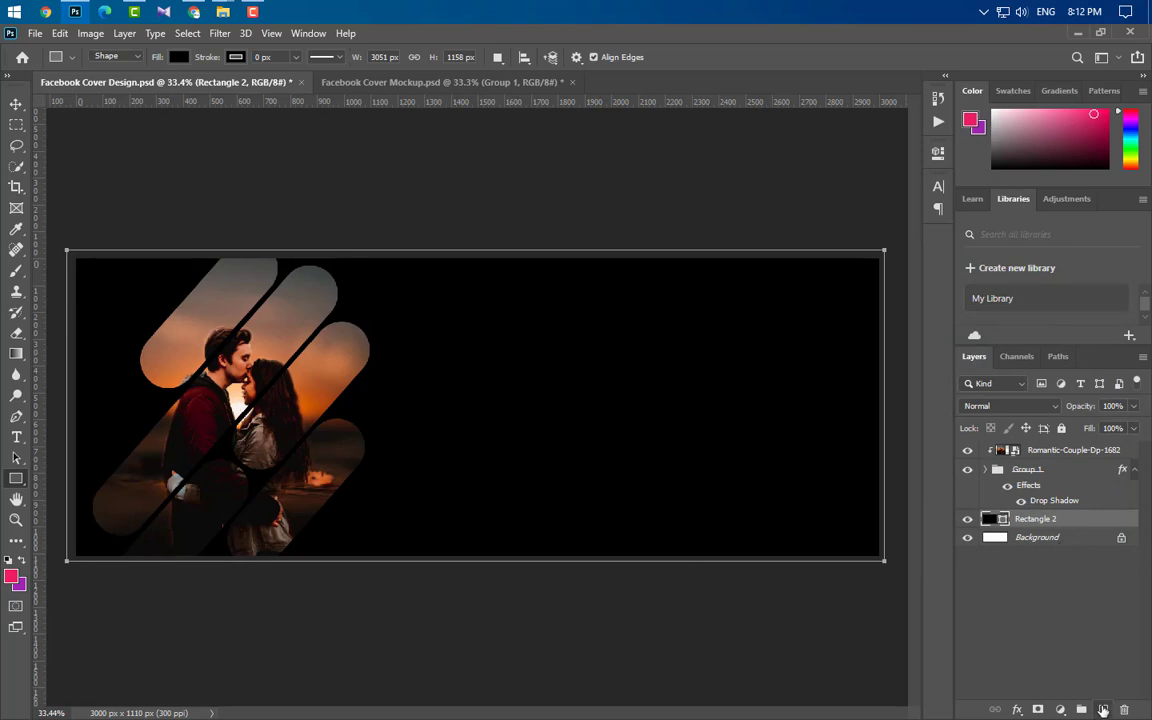
{"action": "key", "text": "ctrl+shift+alt+n"}
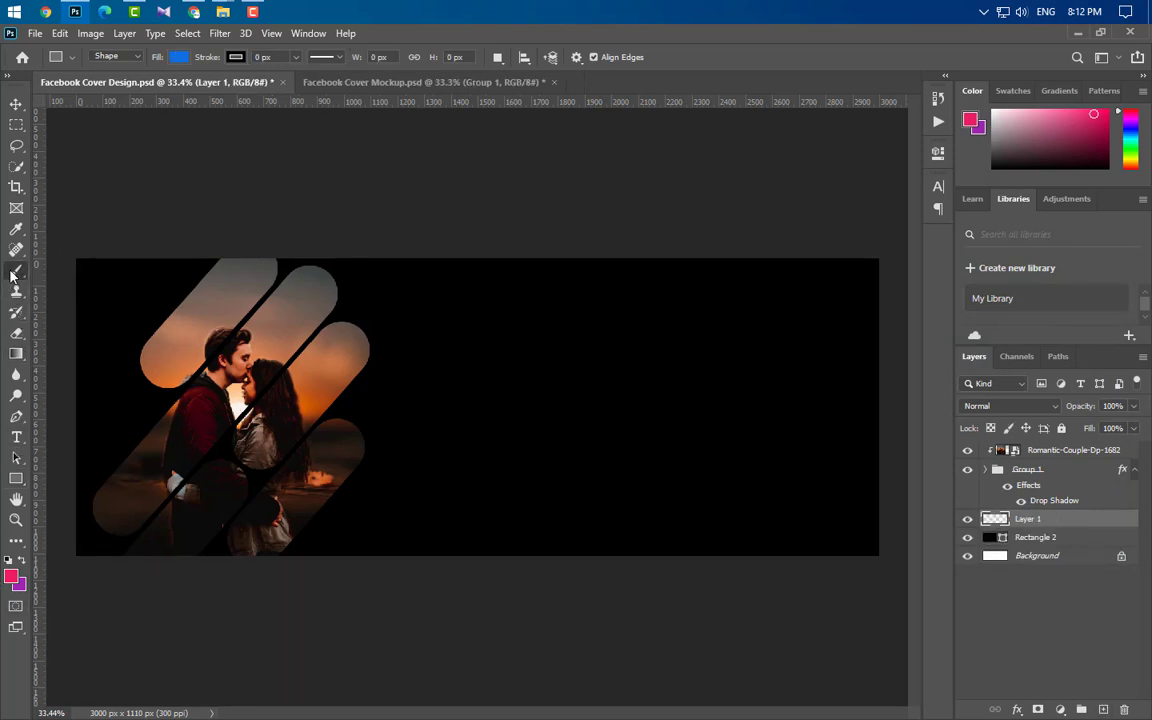
- Paint a 1200 px soft glow at the centre with a red Color Overlay at 20% opacity
{"action": "left_click", "coordinate": [16, 270]}
{"action": "key", "text": "bracketright"}
{"action": "key", "text": "bracketright"}
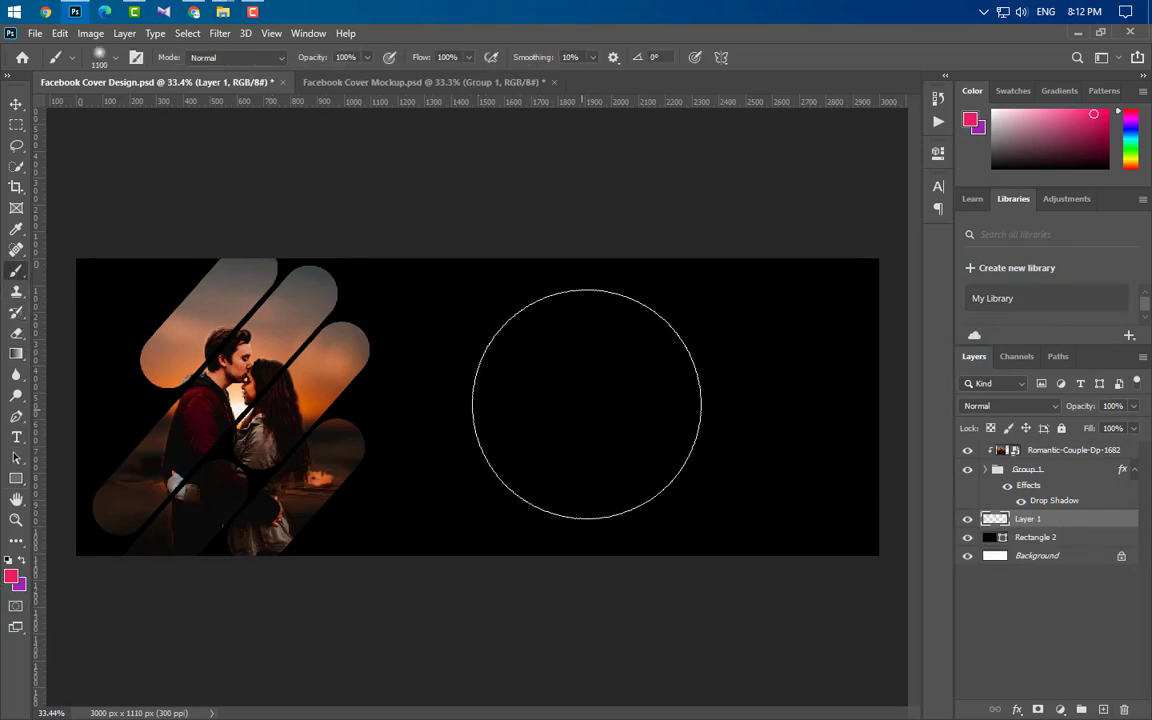
{"action": "key", "text": "bracketright"}
{"action": "key", "text": "bracketright"}
{"action": "left_click", "coordinate": [586, 405]}
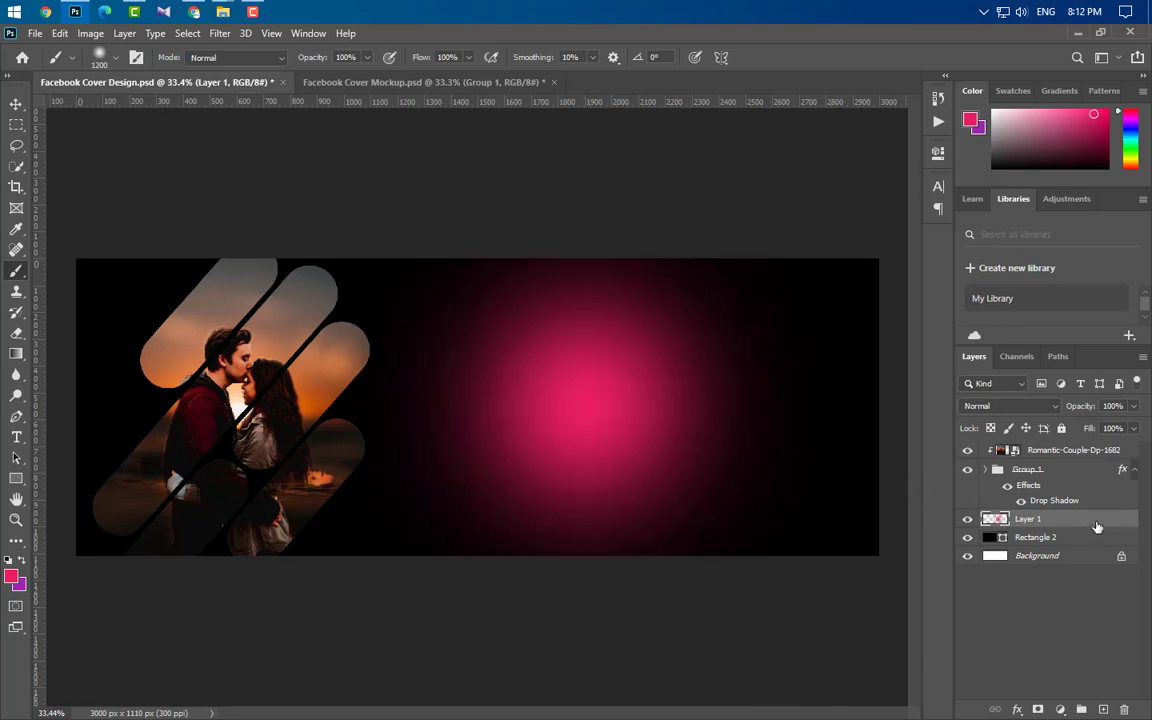
{"action": "double_click", "coordinate": [1097, 527]}
{"action": "left_click", "coordinate": [568, 494]}
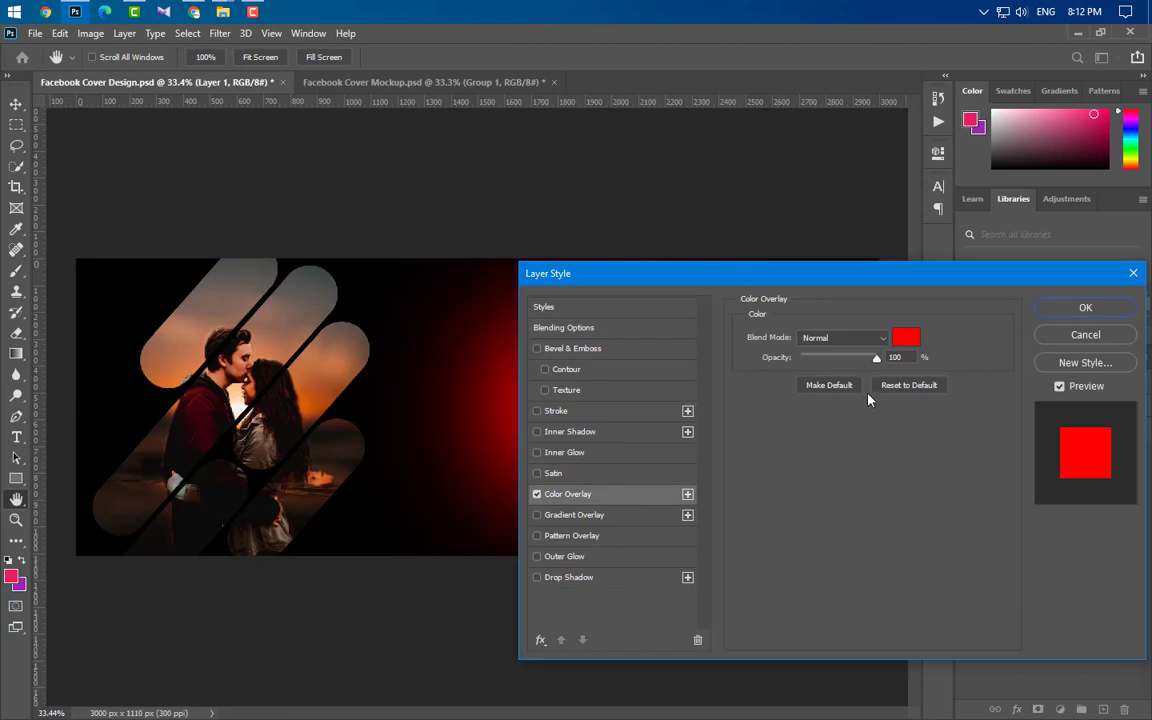
{"action": "left_click", "coordinate": [906, 337]}
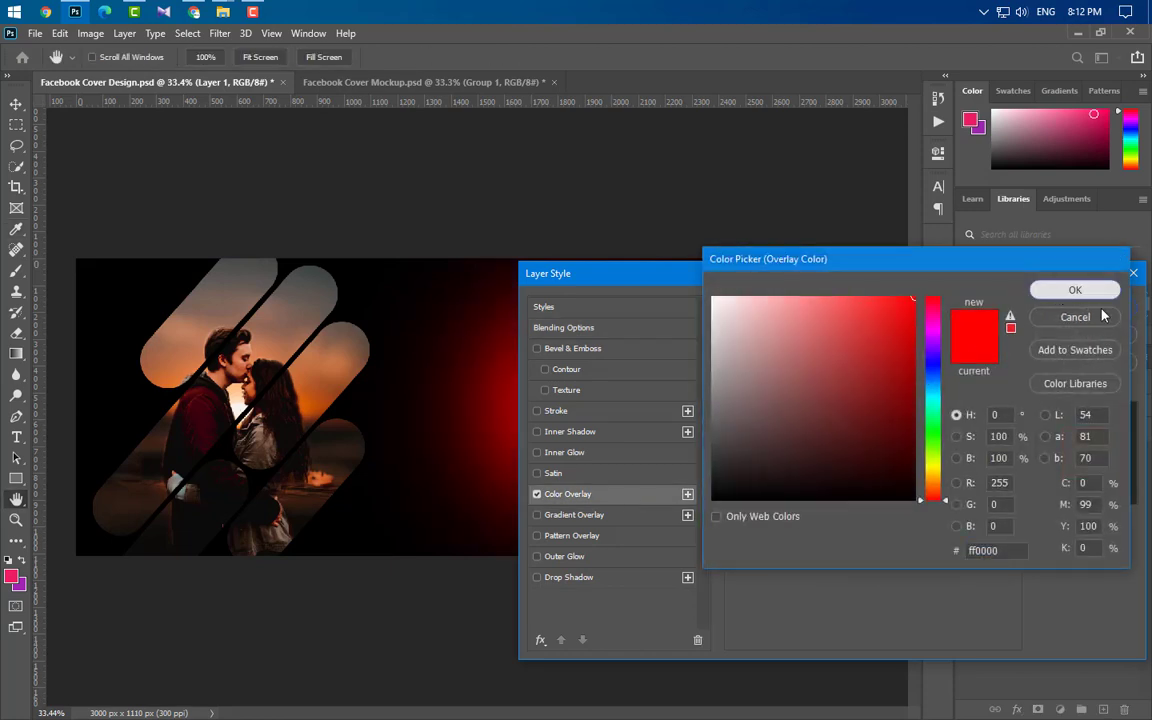
{"action": "left_click", "coordinate": [1075, 290]}
{"action": "left_click", "coordinate": [1085, 305]}
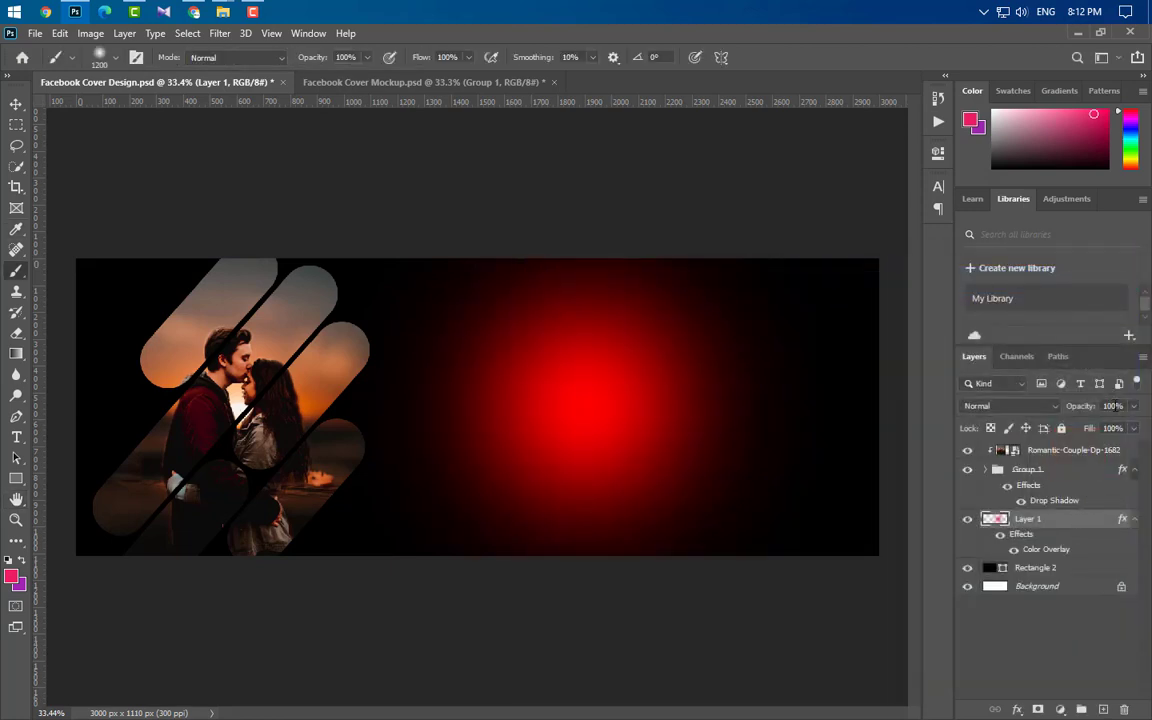
{"action": "type", "text": "0"}
{"action": "key", "text": "Return"}
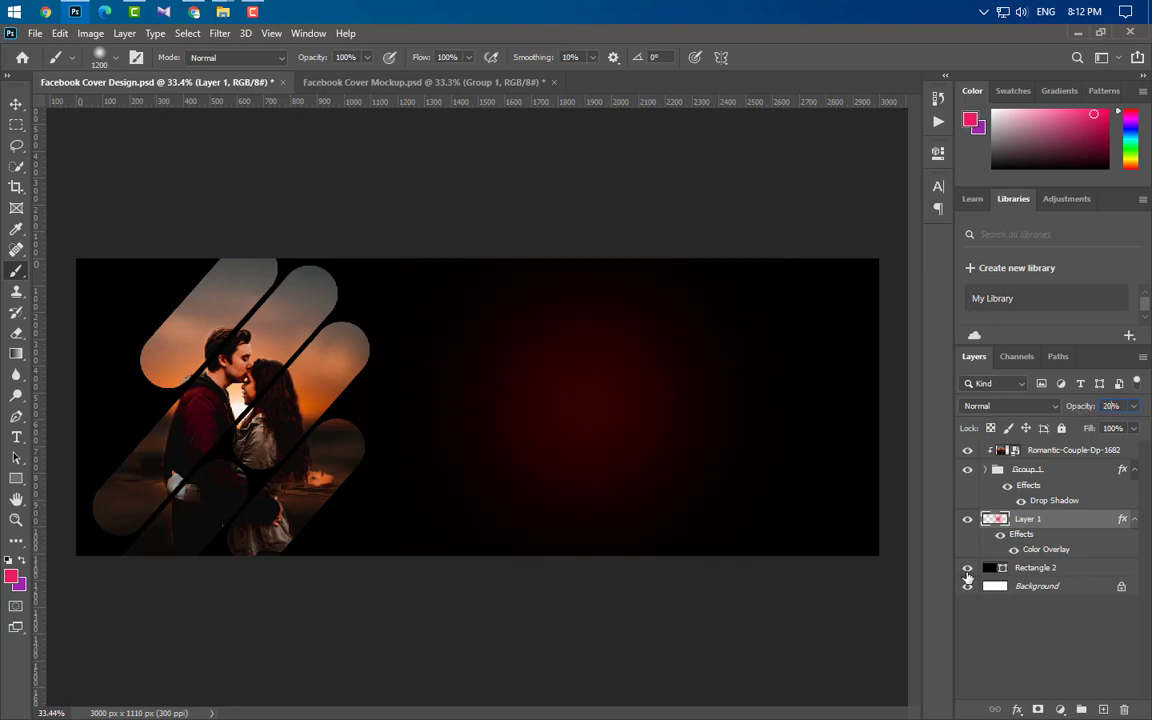
- Place the Letter A Logo Png and shrink it into the top-left corner
{"action": "left_click", "coordinate": [16, 103]}
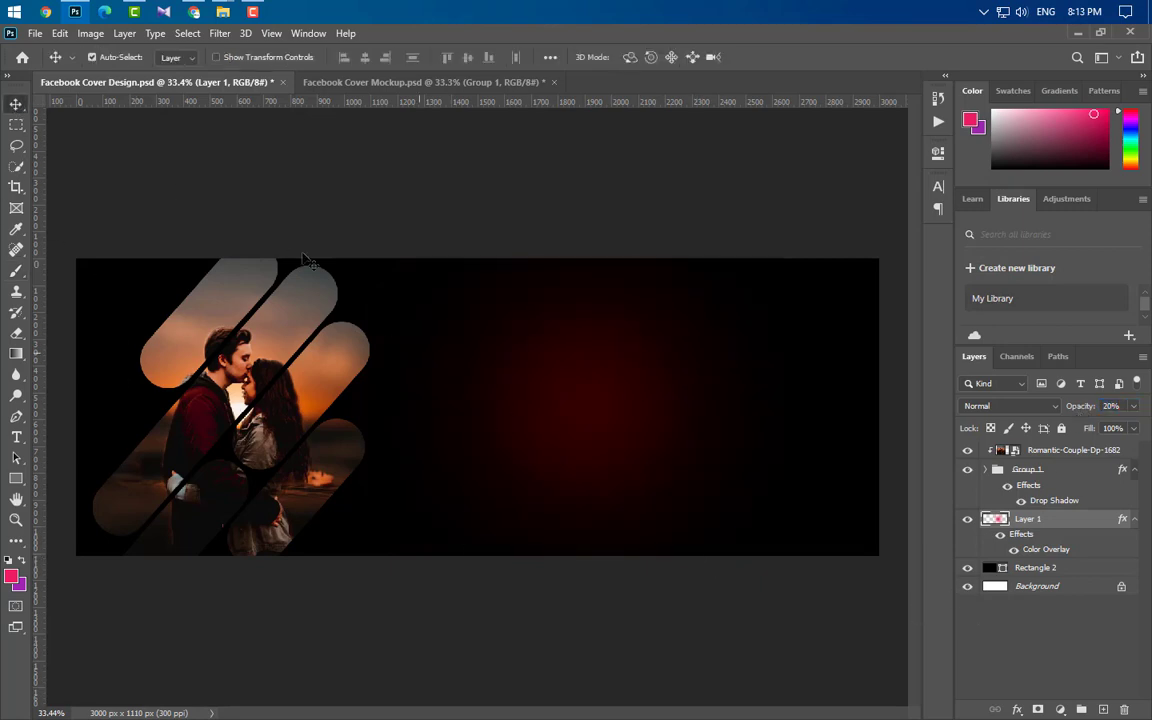
{"action": "left_click", "coordinate": [316, 92]}
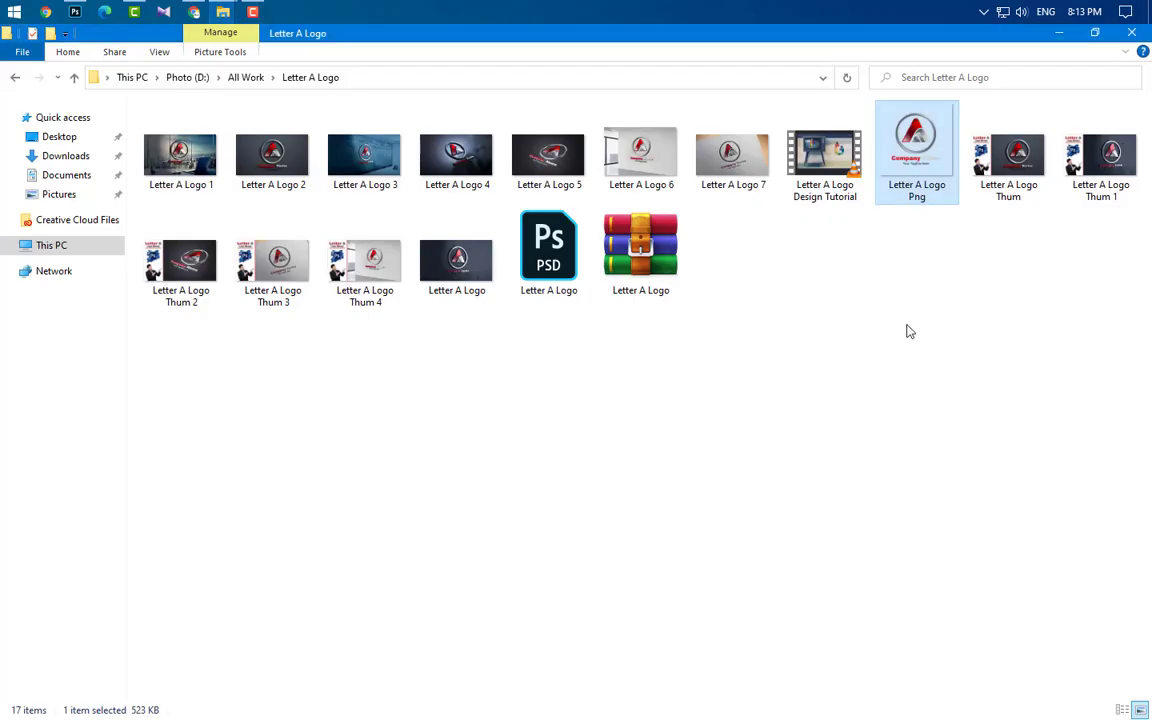
{"action": "left_click_drag", "start_coordinate": [916, 160], "coordinate": [370, 487]}
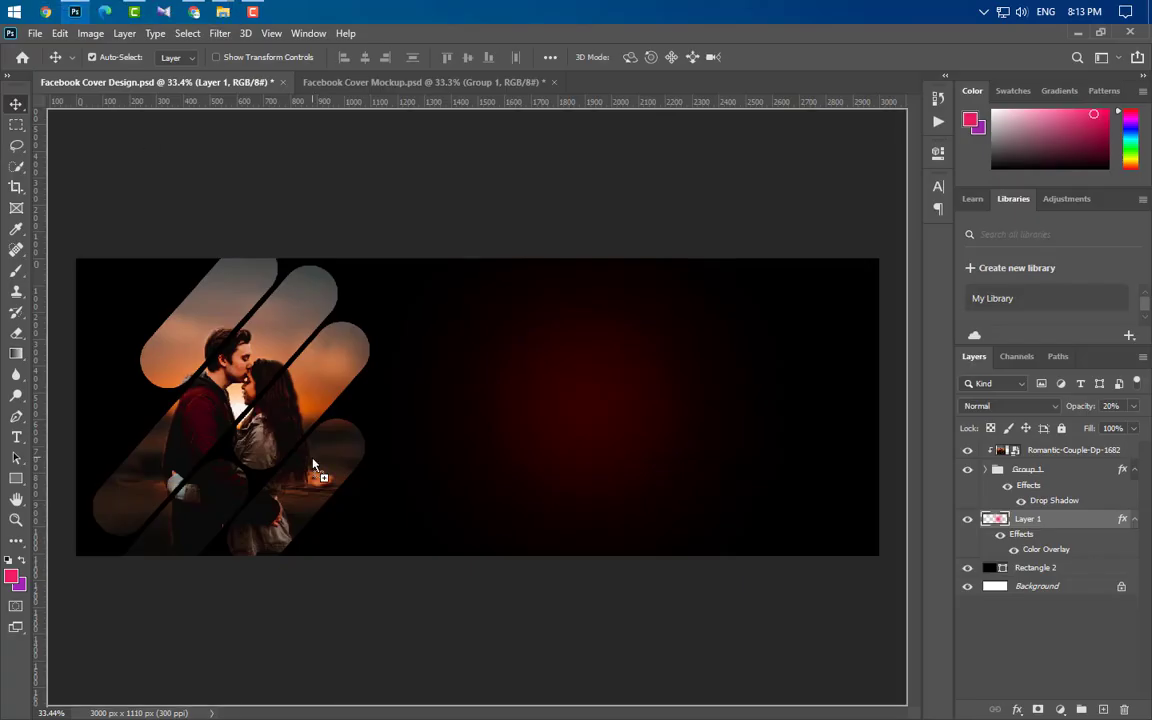
{"action": "mouse_move", "coordinate": [626, 407]}
{"action": "left_mouse_down"}
{"action": "mouse_move", "coordinate": [415, 406]}
{"action": "mouse_move", "coordinate": [157, 339]}
{"action": "left_mouse_up"}
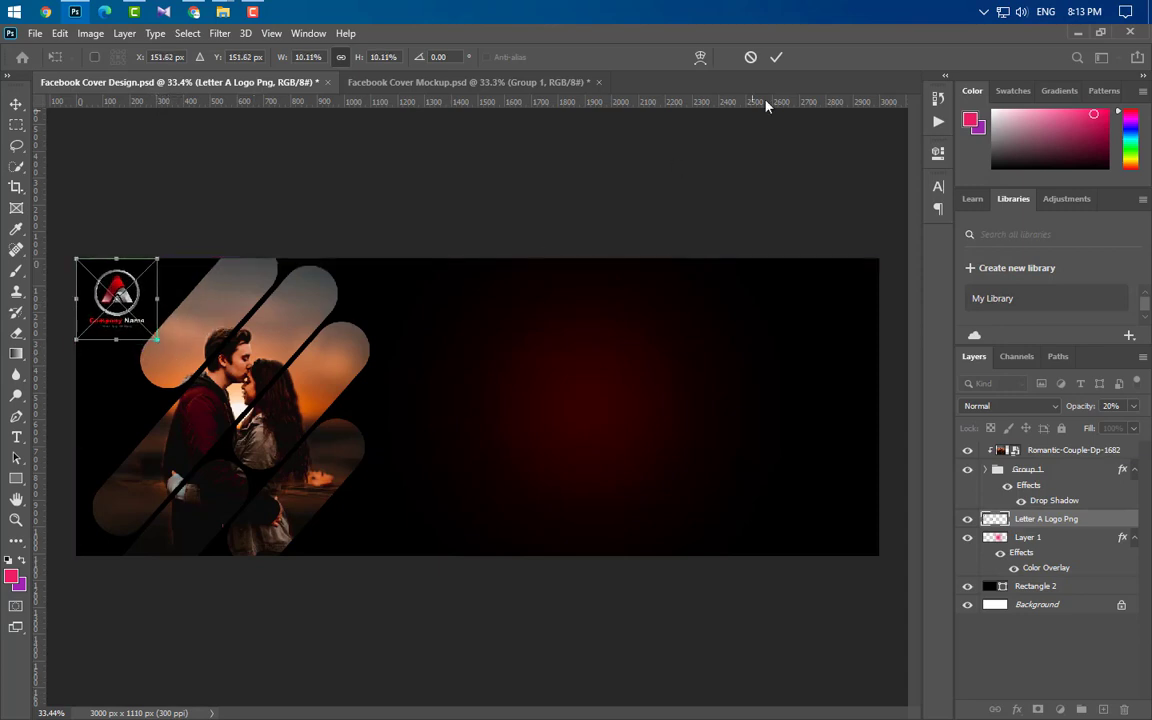
{"action": "left_click", "coordinate": [777, 58]}
- Add the 'FACEBOOK COVER' headline text at 30 pt
{"action": "key", "text": "t"}
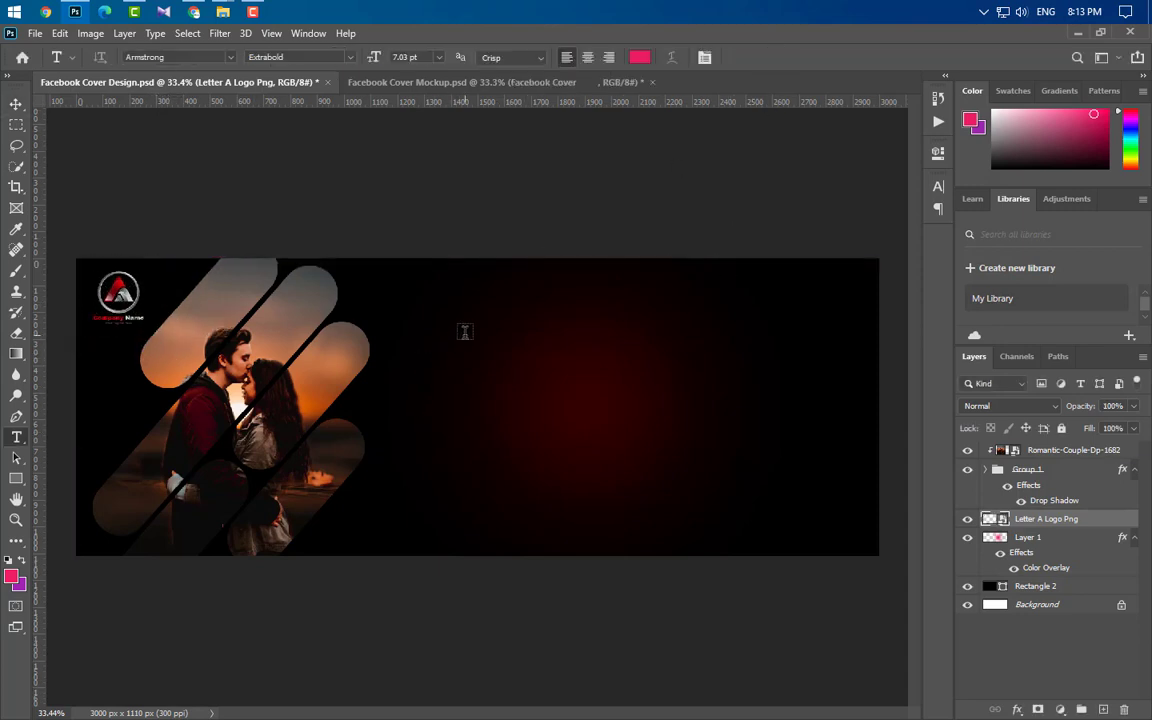
{"action": "left_click", "coordinate": [465, 332]}
{"action": "key", "text": "BackSpace"}
{"action": "type", "text": "FACEBOOK COVER"}
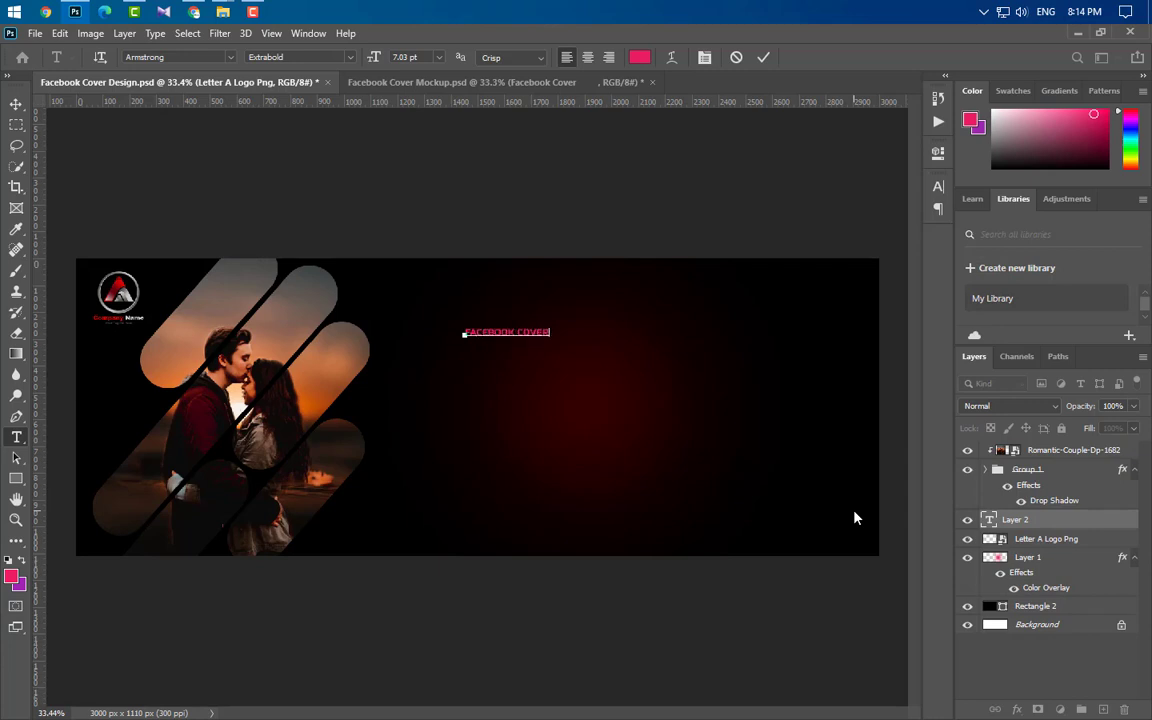
{"action": "left_click", "coordinate": [763, 57]}
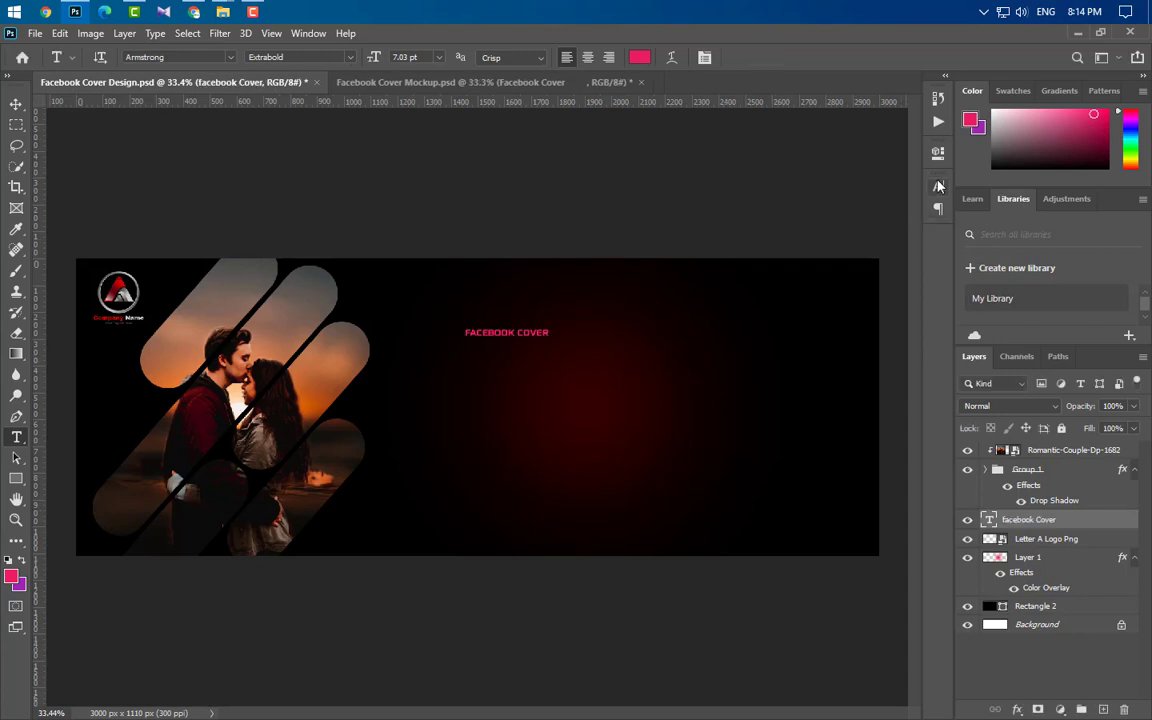
{"action": "left_click", "coordinate": [938, 186]}
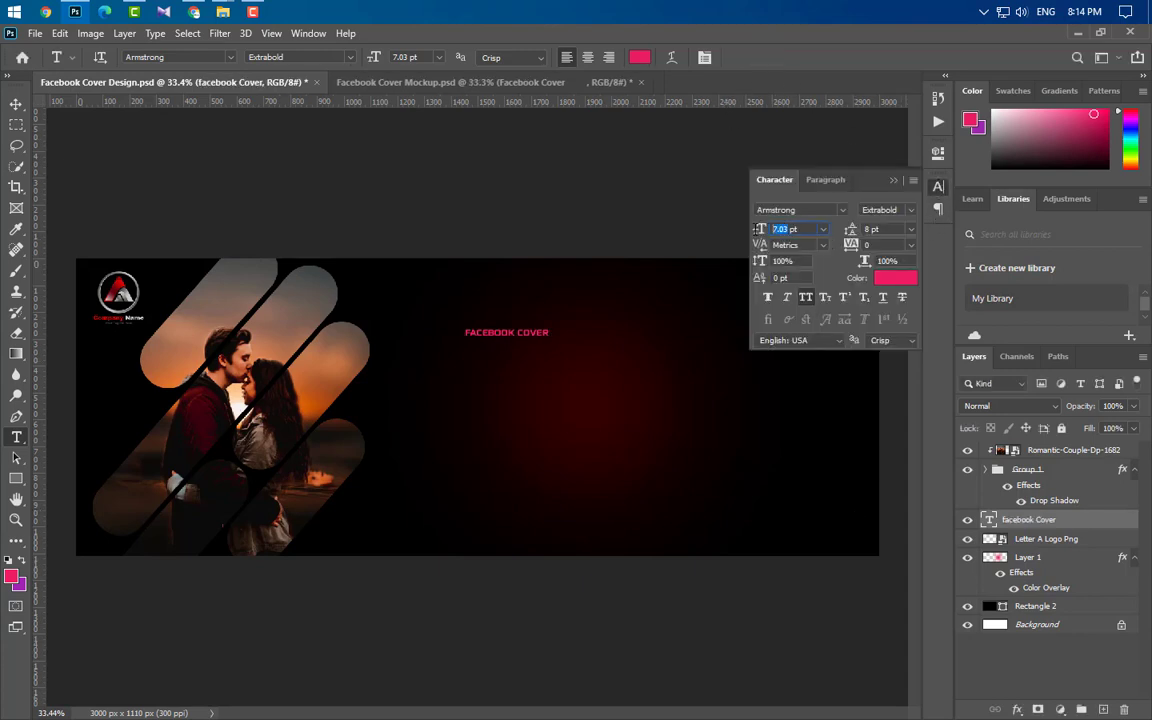
{"action": "type", "text": "30"}
{"action": "key", "text": "Return"}
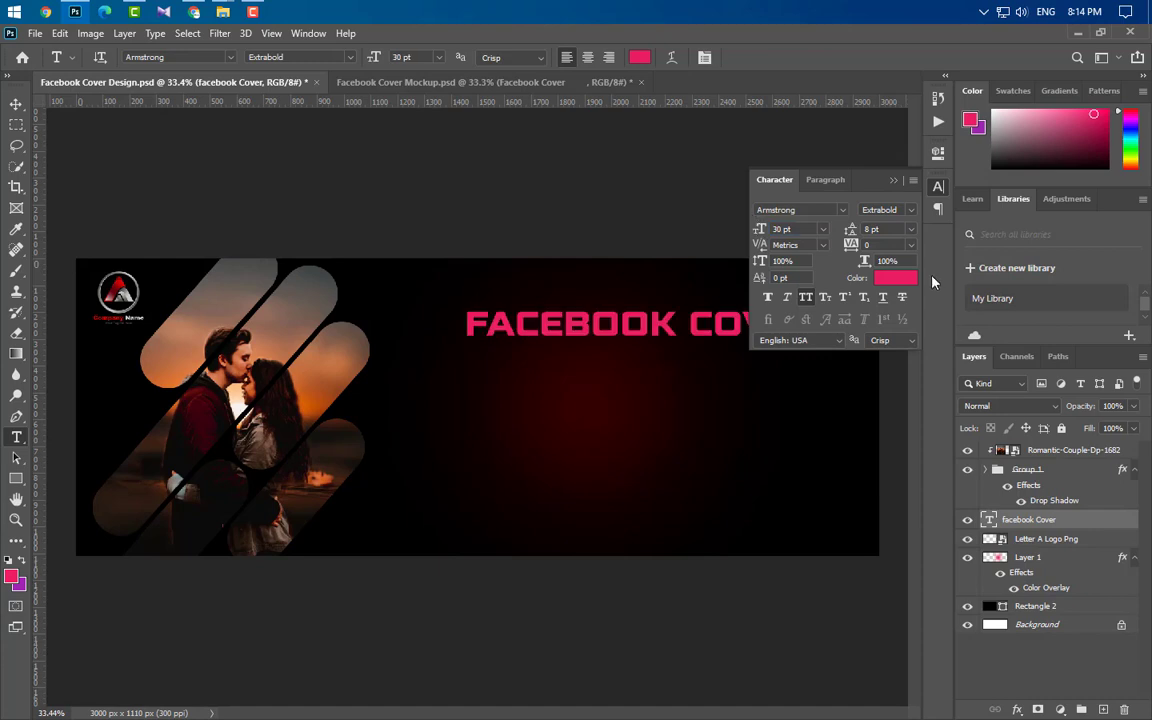
- Colour the headline white with FACEBOOK in ff0000, and move it slightly lower
{"action": "left_click", "coordinate": [895, 277]}
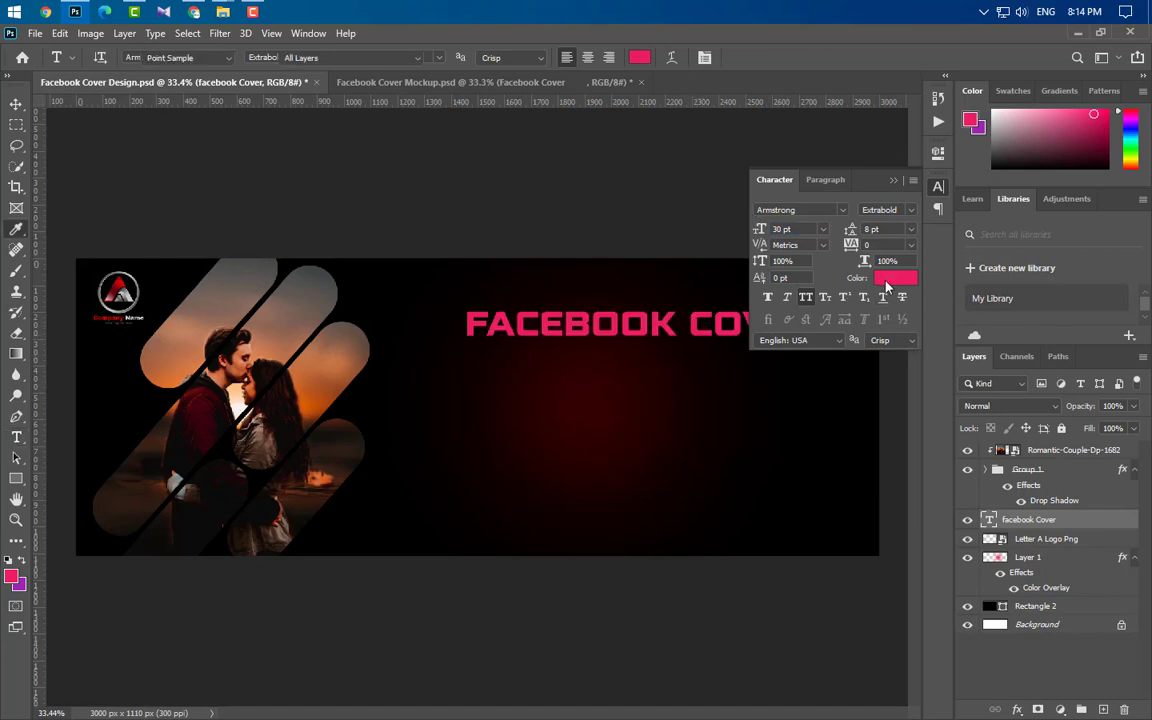
{"action": "left_click", "coordinate": [712, 297]}
{"action": "left_click", "coordinate": [1053, 292]}
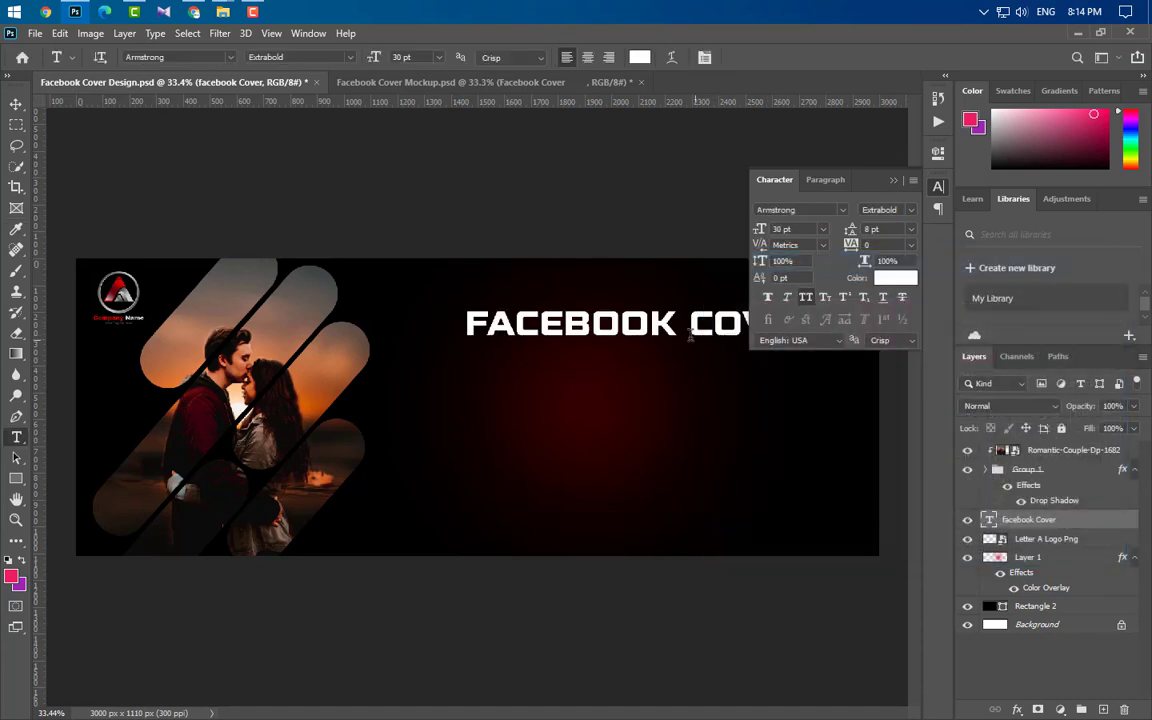
{"action": "left_click", "coordinate": [908, 278]}
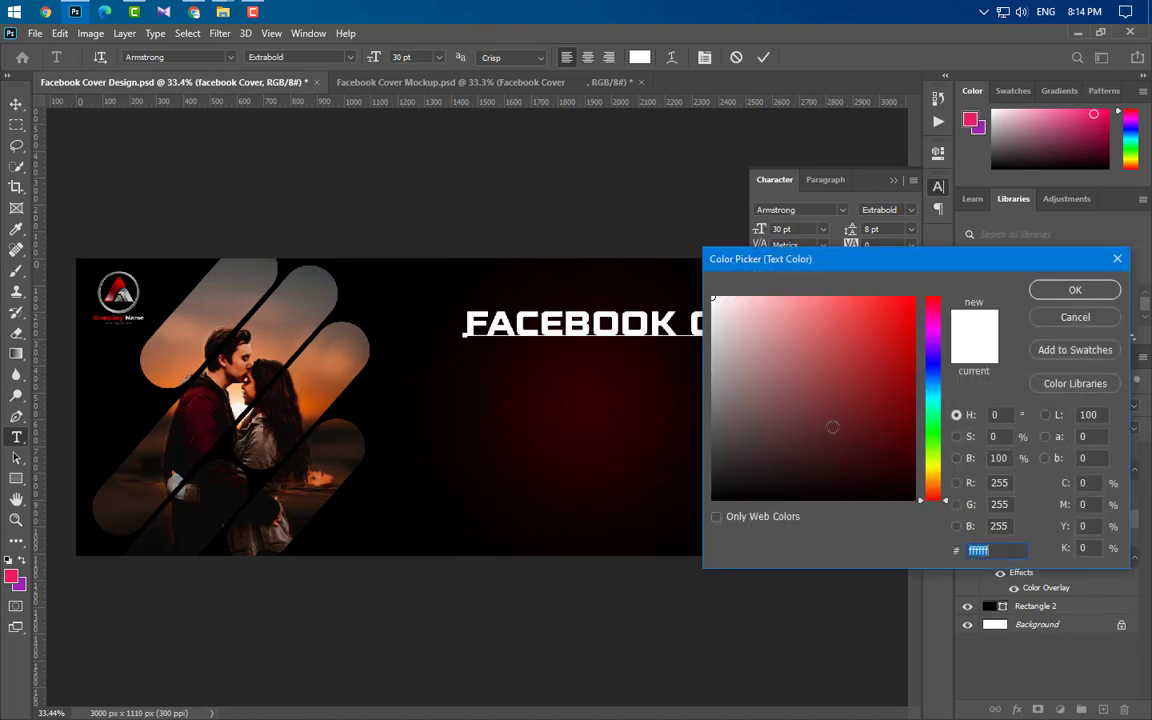
{"action": "type", "text": "ff0000"}
{"action": "left_click", "coordinate": [1075, 290]}
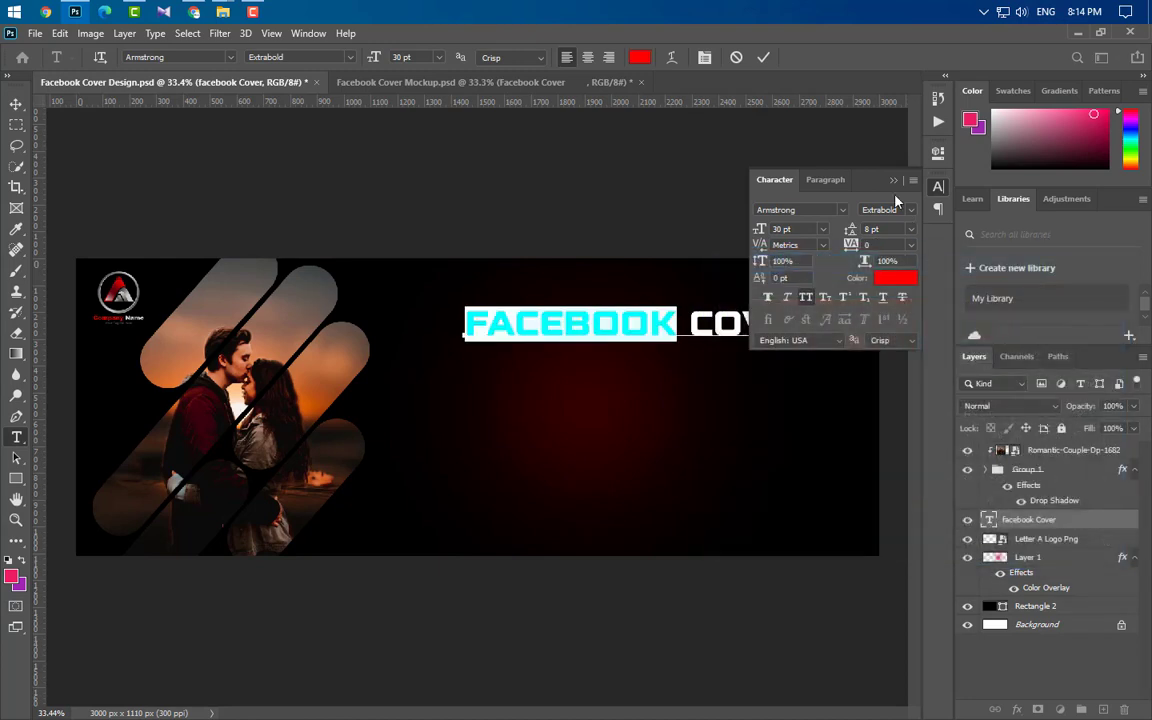
{"action": "left_click", "coordinate": [764, 57]}
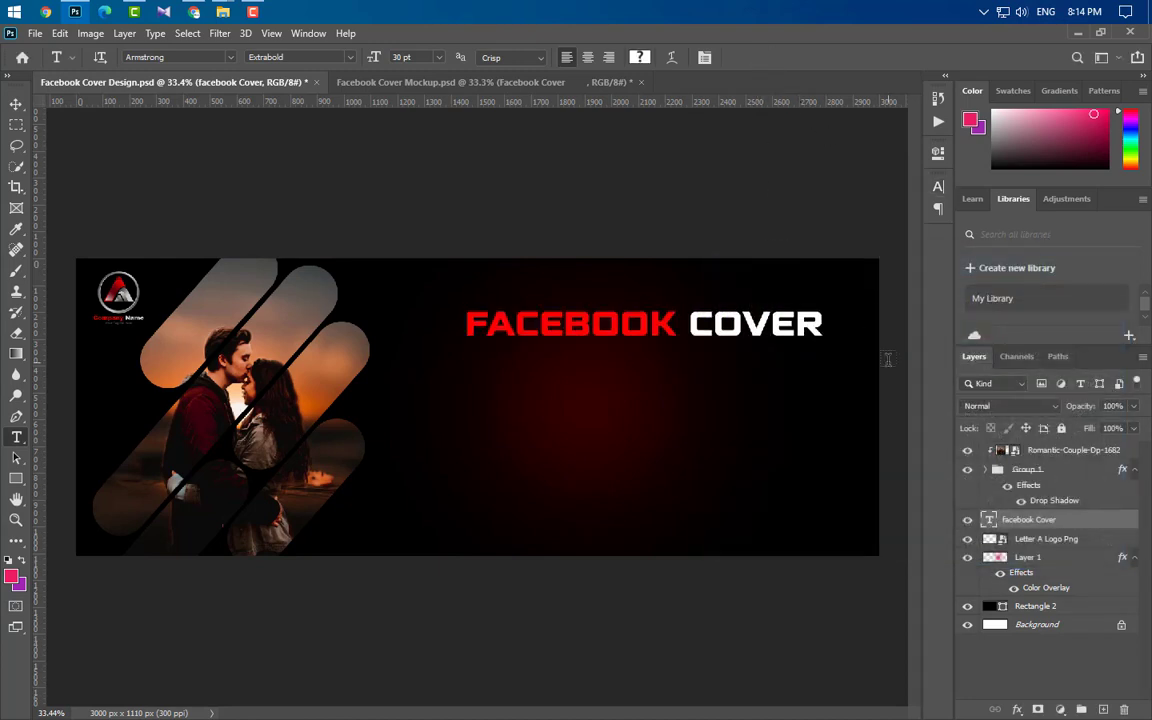
{"action": "left_click", "coordinate": [16, 101]}
{"action": "left_click_drag", "start_coordinate": [660, 337], "coordinate": [660, 360]}
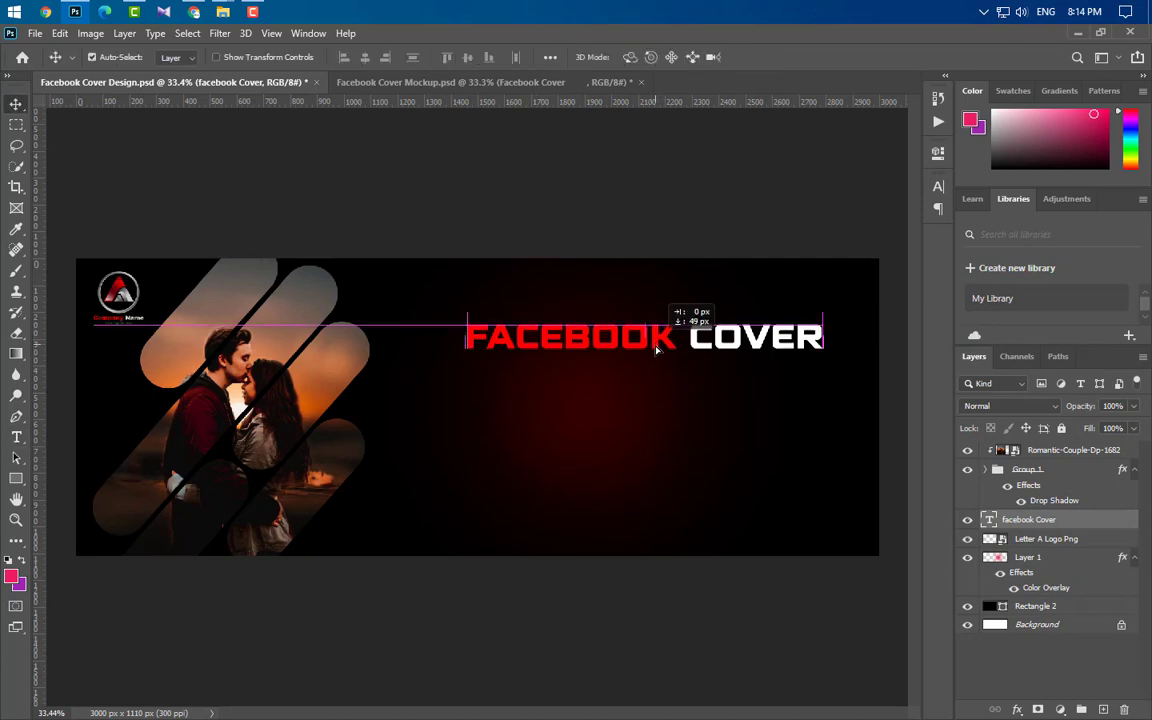
- Add the white (ffffff) subtitle 'FREE GRAPGICS DESIGN' below the headline
{"action": "left_click", "coordinate": [16, 437]}
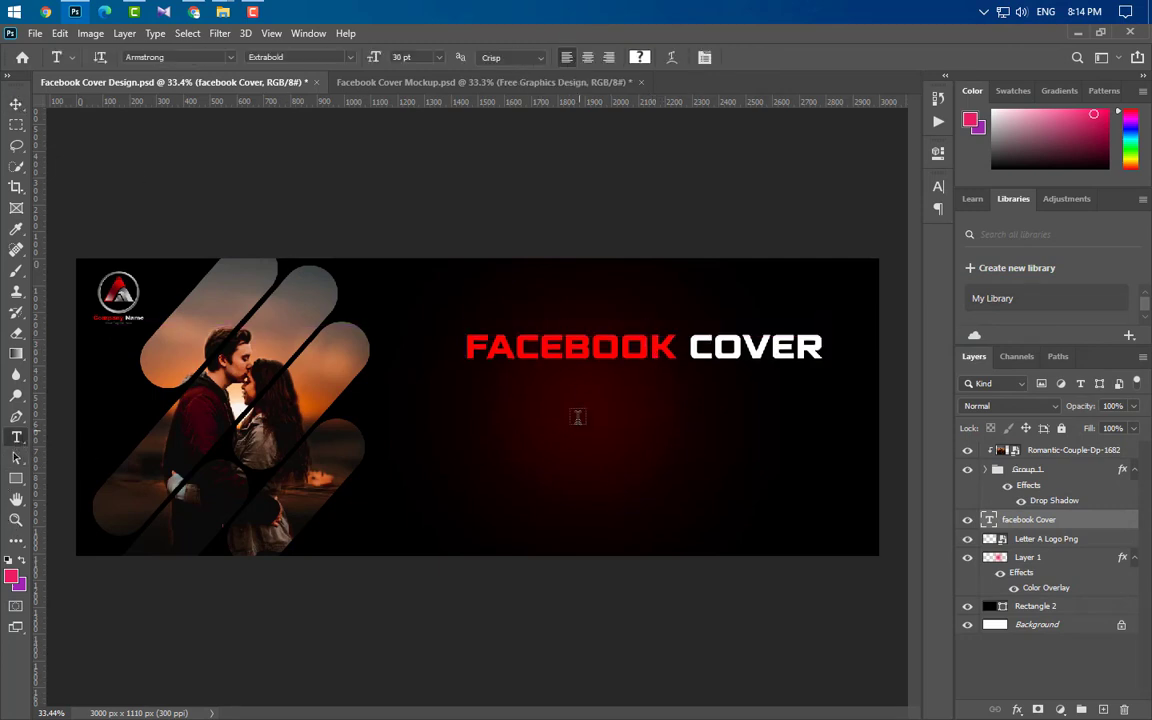
{"action": "left_click", "coordinate": [519, 392]}
{"action": "type", "text": "F"}
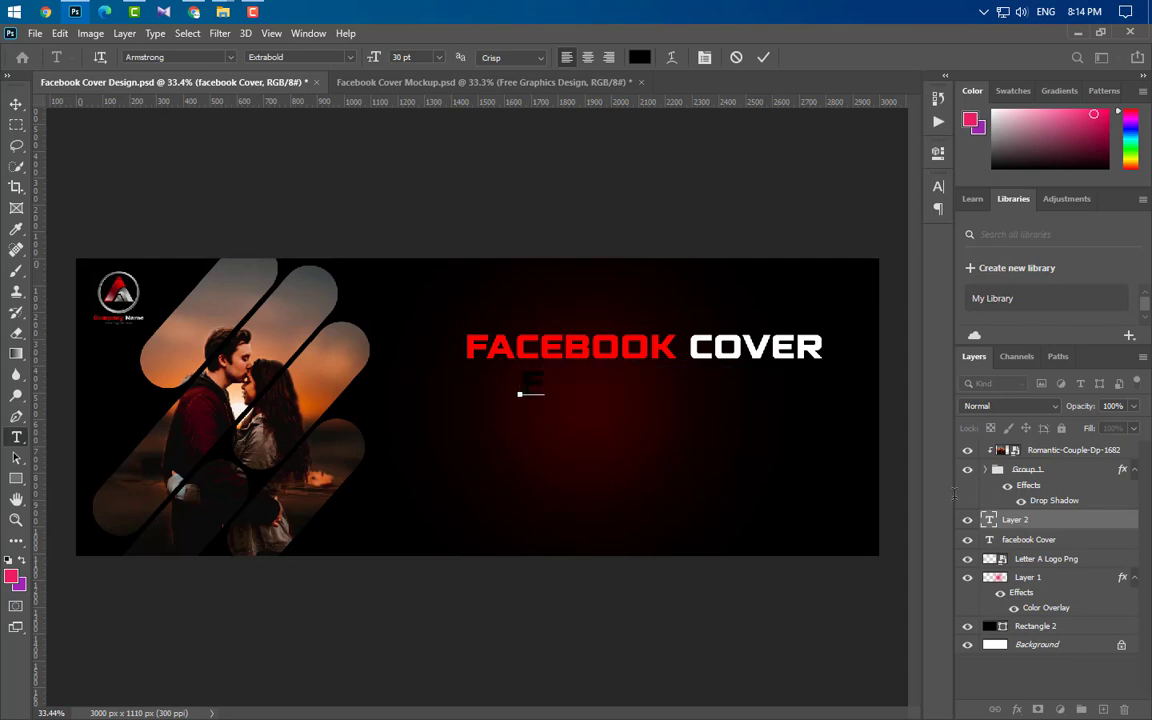
{"action": "type", "text": "REE GRA"}
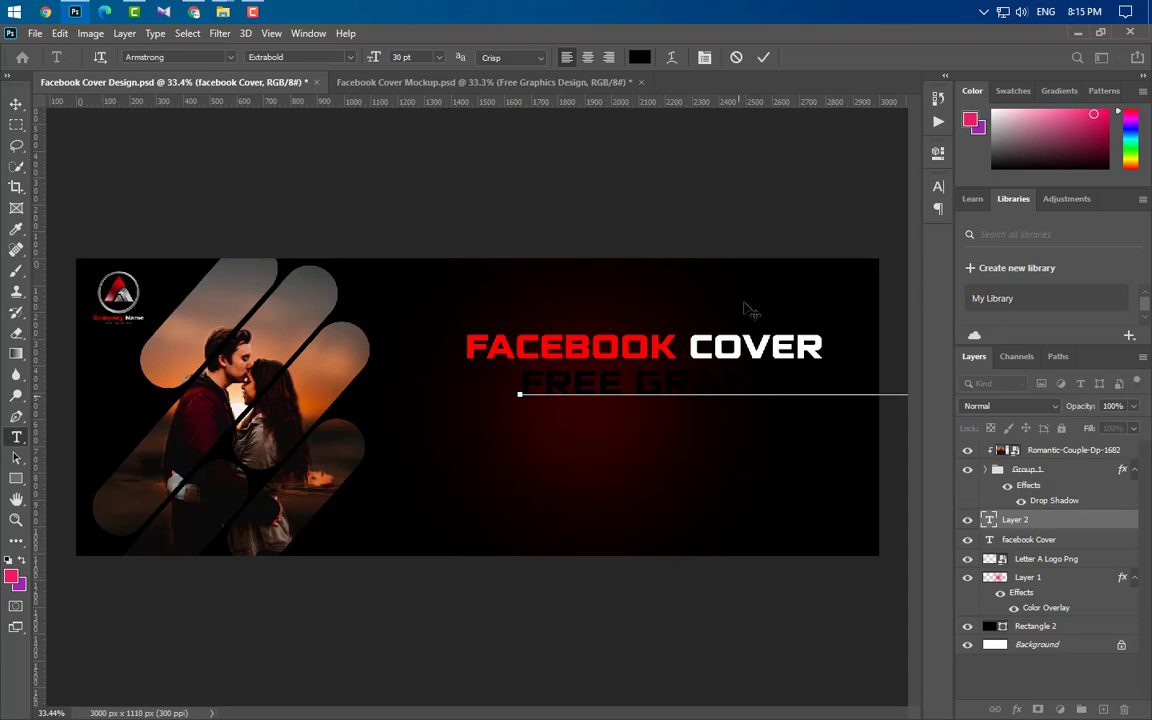
{"action": "left_click", "coordinate": [763, 57]}
{"action": "left_click", "coordinate": [938, 186]}
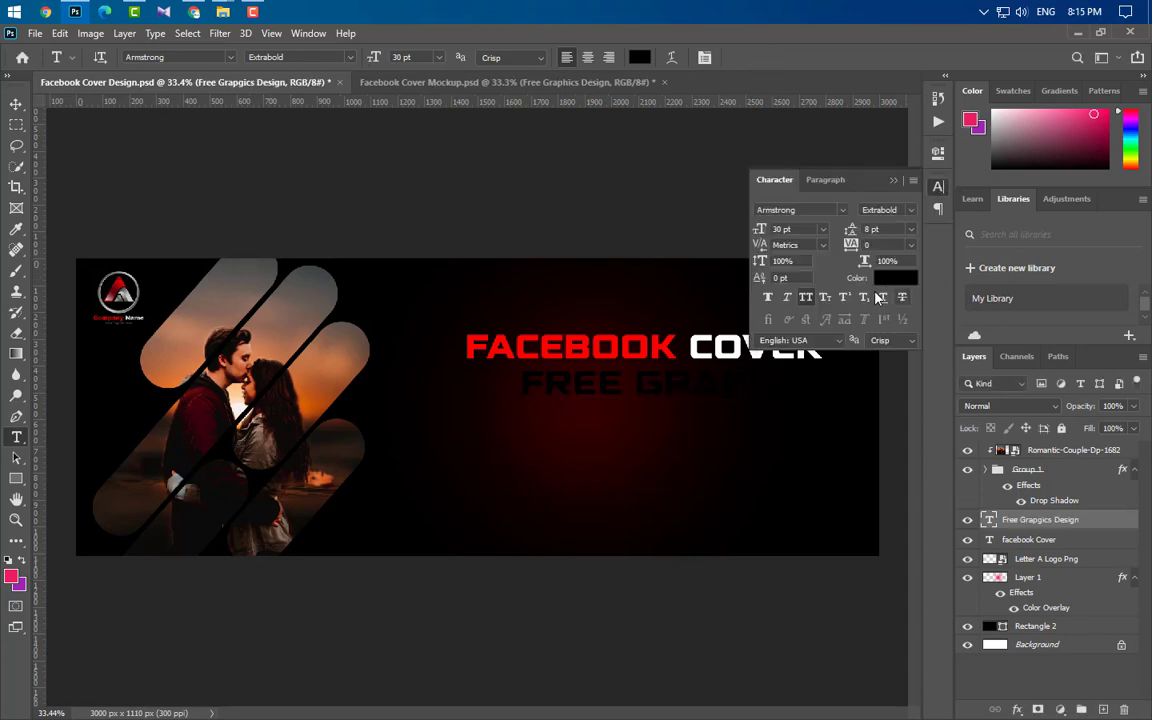
{"action": "left_click", "coordinate": [895, 277]}
{"action": "type", "text": "ffffff"}
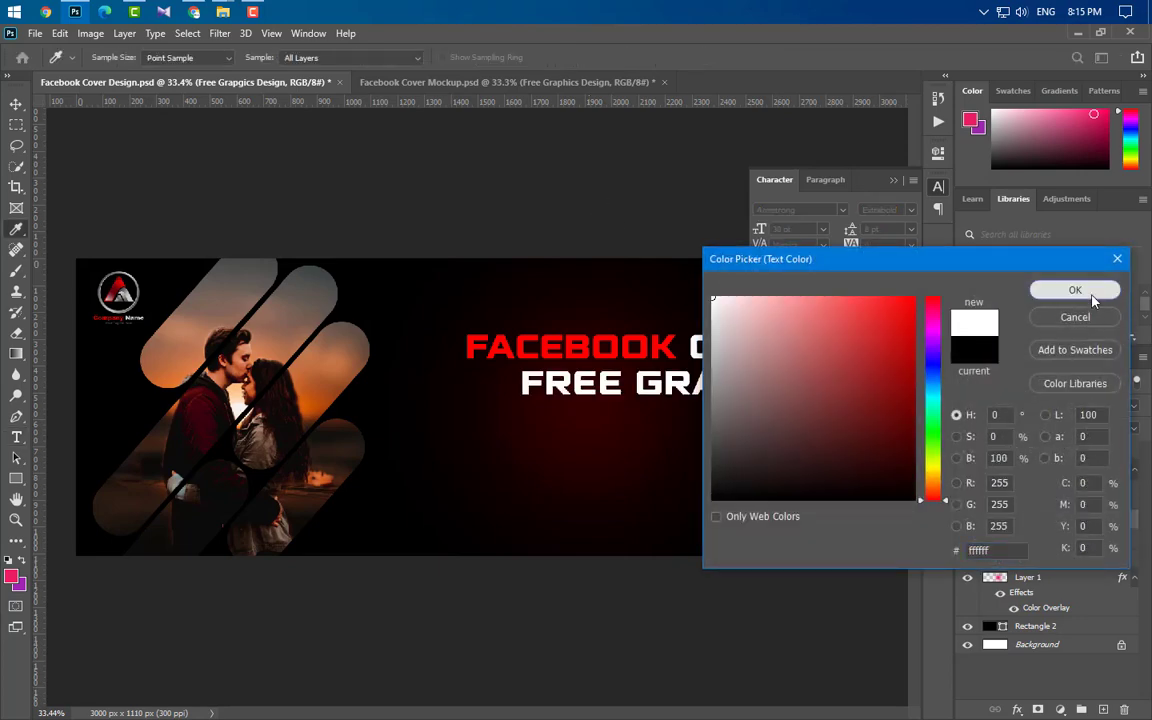
{"action": "left_click", "coordinate": [1054, 290]}
- Set the subtitle to Arial Bold 18 pt and nudge it closer to the headline
{"action": "left_click", "coordinate": [842, 210]}
{"action": "type", "text": "Arial"}
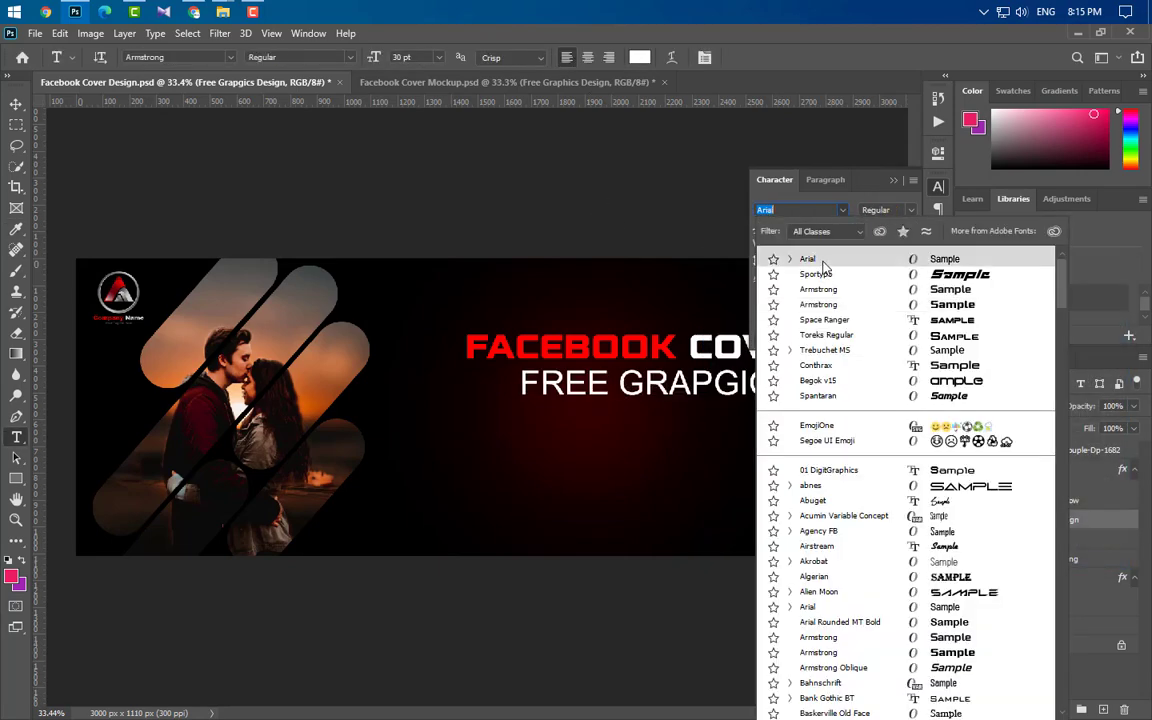
{"action": "key", "text": "Return"}
{"action": "left_click", "coordinate": [885, 210]}
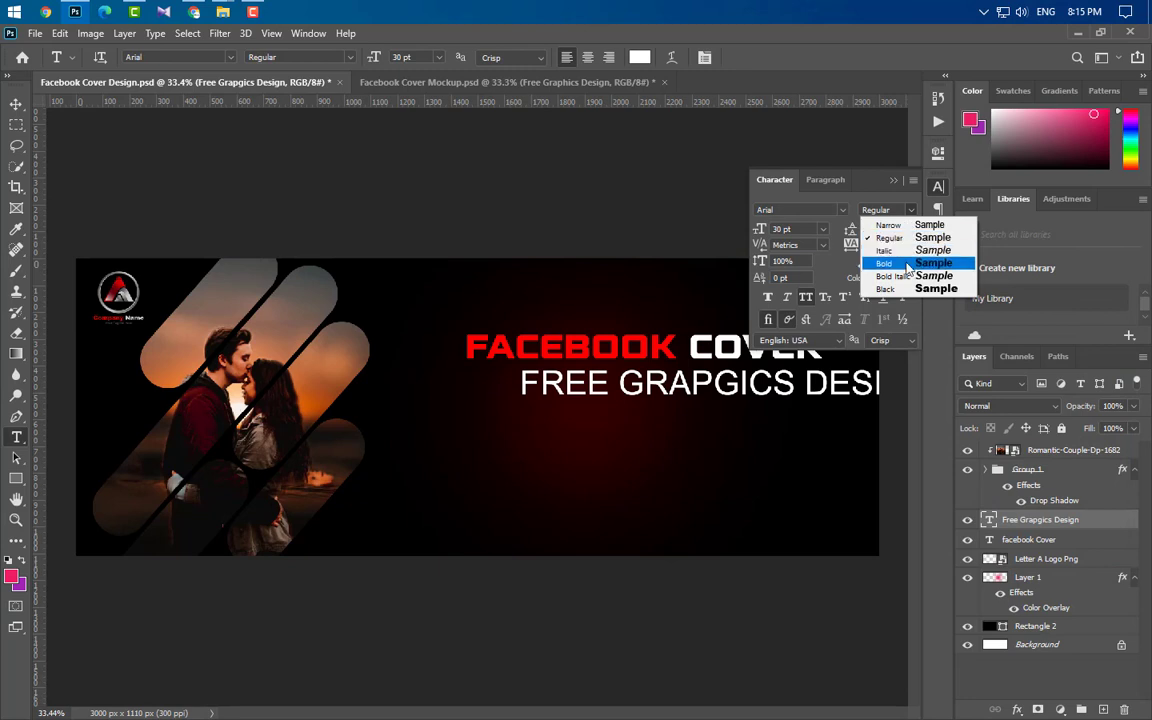
{"action": "left_click", "coordinate": [903, 260]}
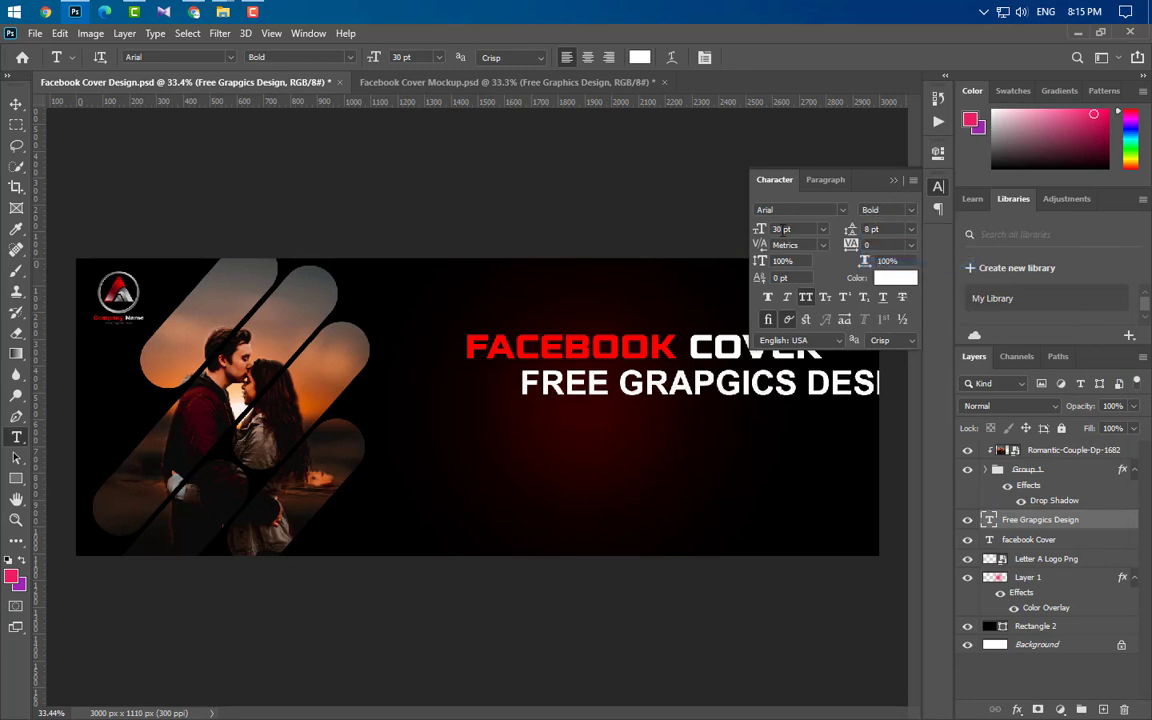
{"action": "type", "text": "18"}
{"action": "key", "text": "Return"}
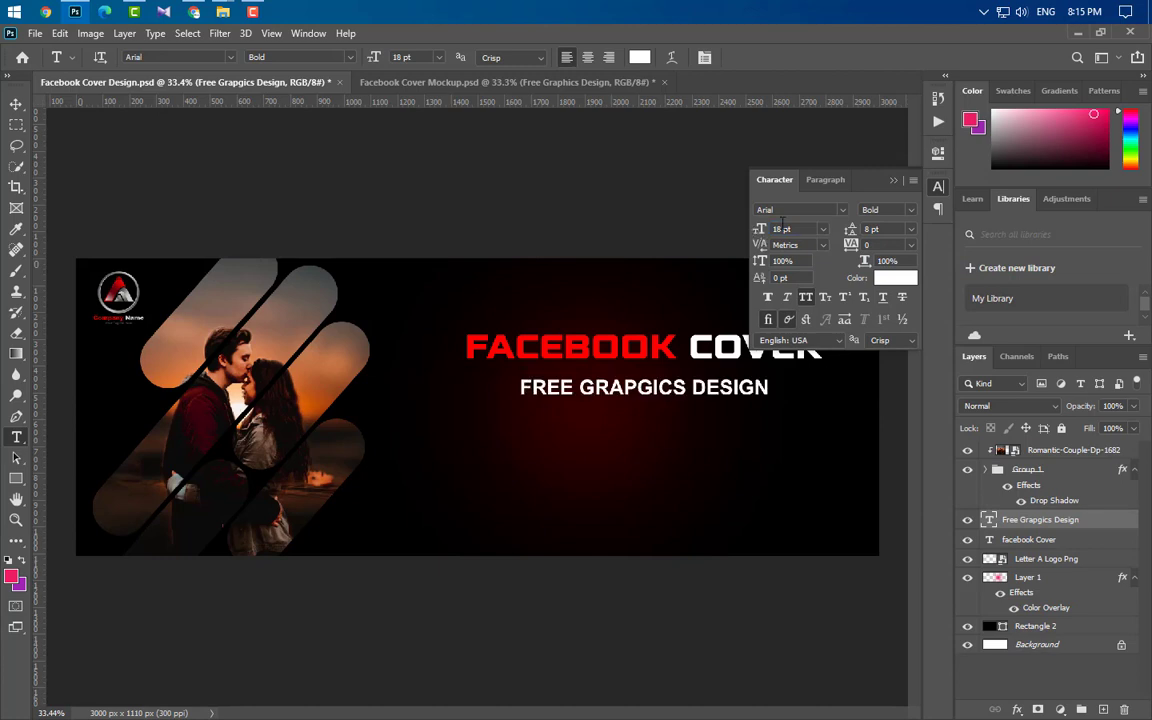
{"action": "left_click", "coordinate": [903, 181]}
{"action": "key", "text": "v"}
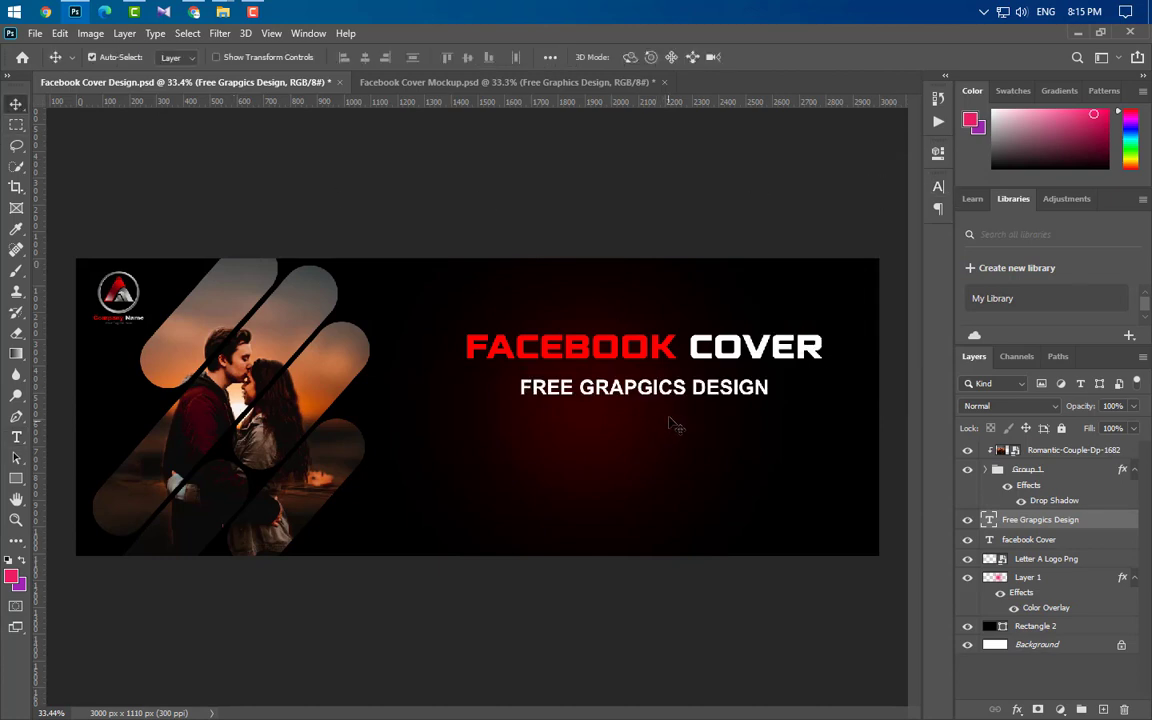
{"action": "left_click_drag", "start_coordinate": [678, 399], "coordinate": [678, 392]}
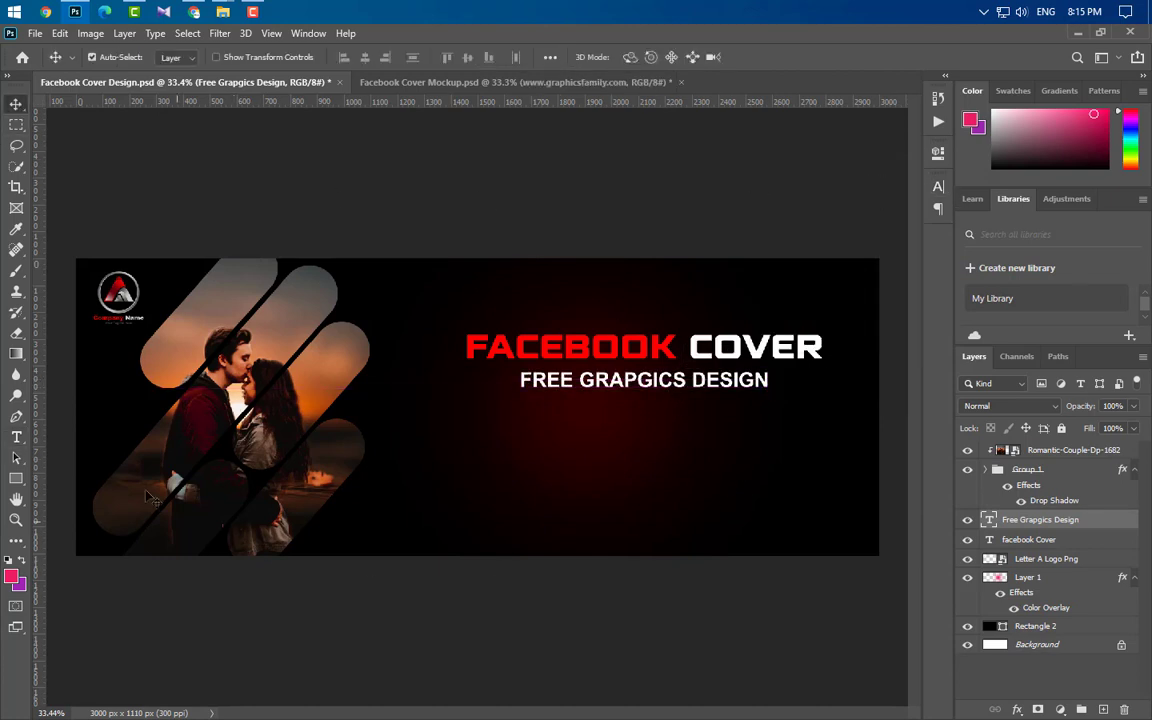
- Add a phone number text line near the bottom of the cover, right of the photo
{"action": "left_click", "coordinate": [16, 437]}
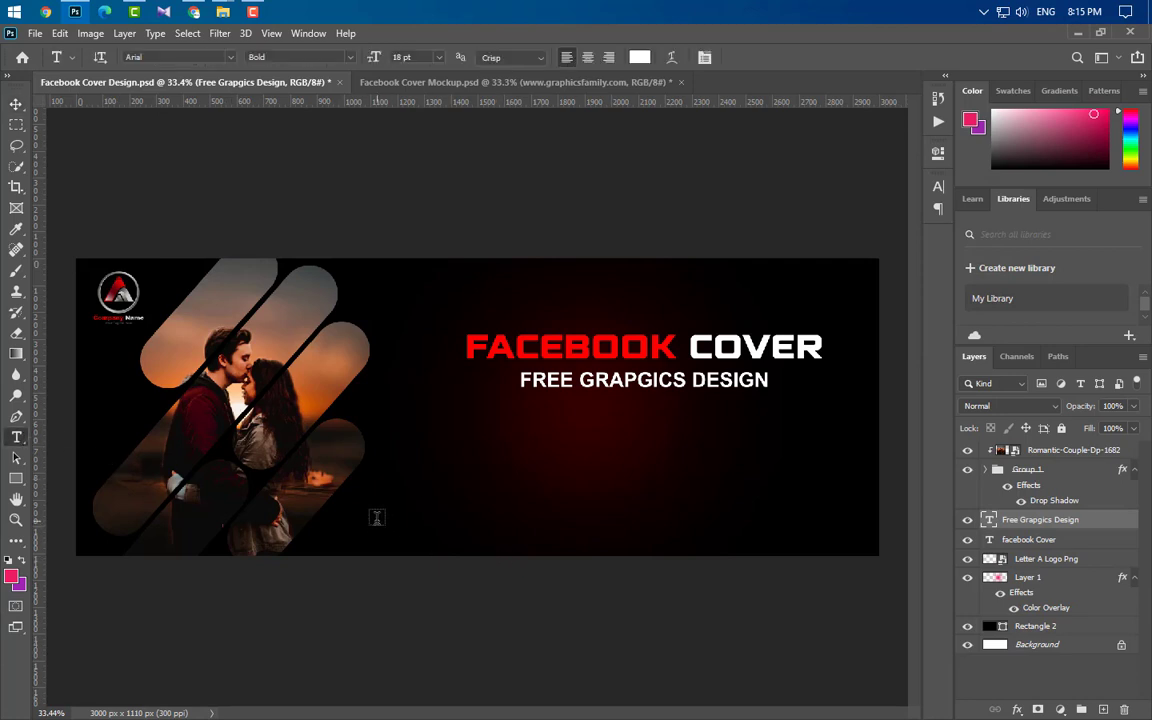
{"action": "left_click", "coordinate": [377, 517]}
{"action": "key", "text": "BackSpace"}
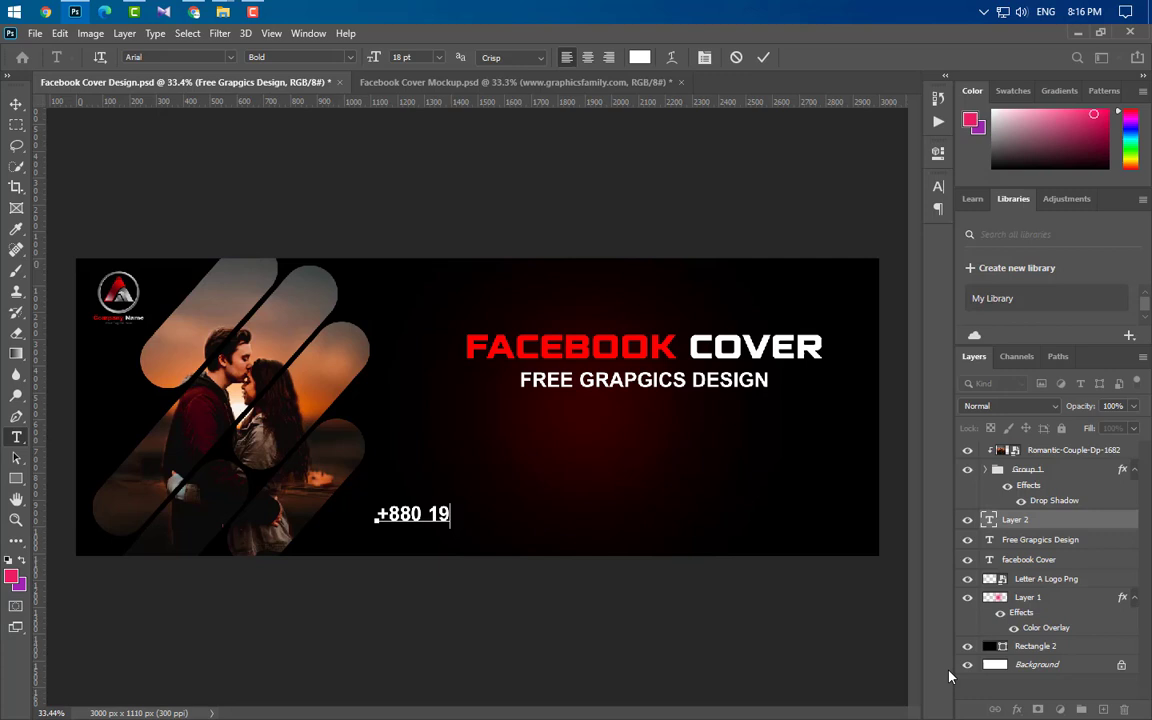
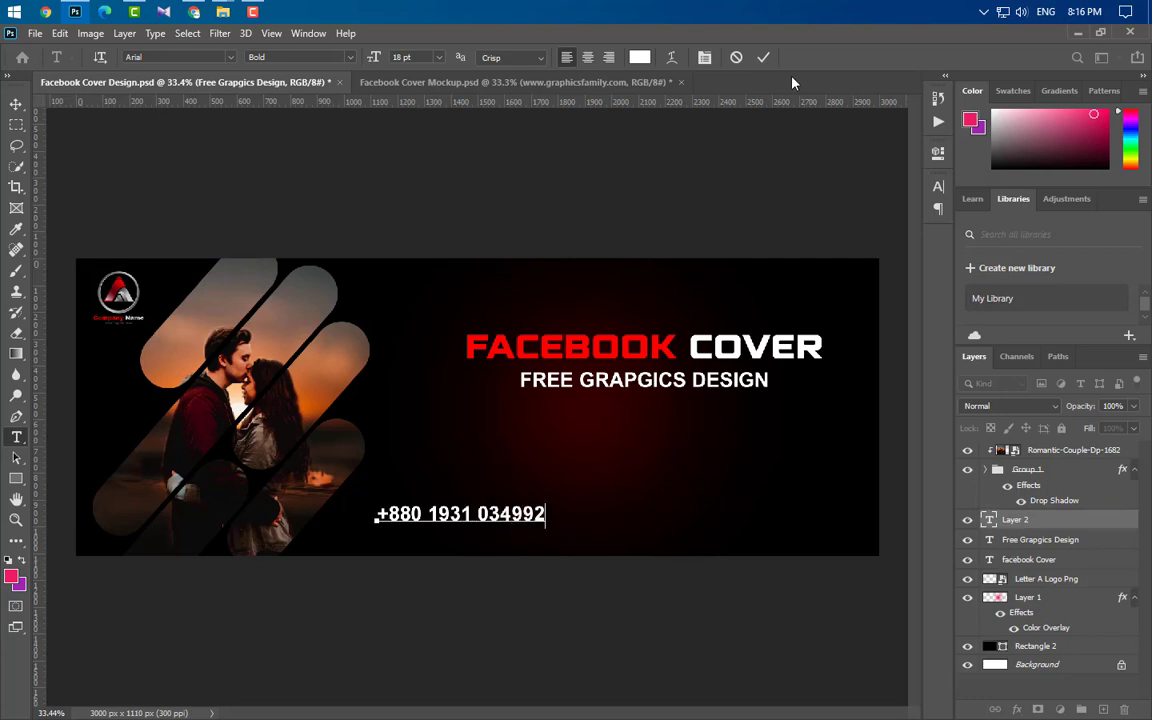
{"action": "left_click", "coordinate": [763, 57]}
- Set the phone number to Arial Regular at 10 pt
{"action": "left_click", "coordinate": [937, 189]}
{"action": "left_click", "coordinate": [910, 210]}
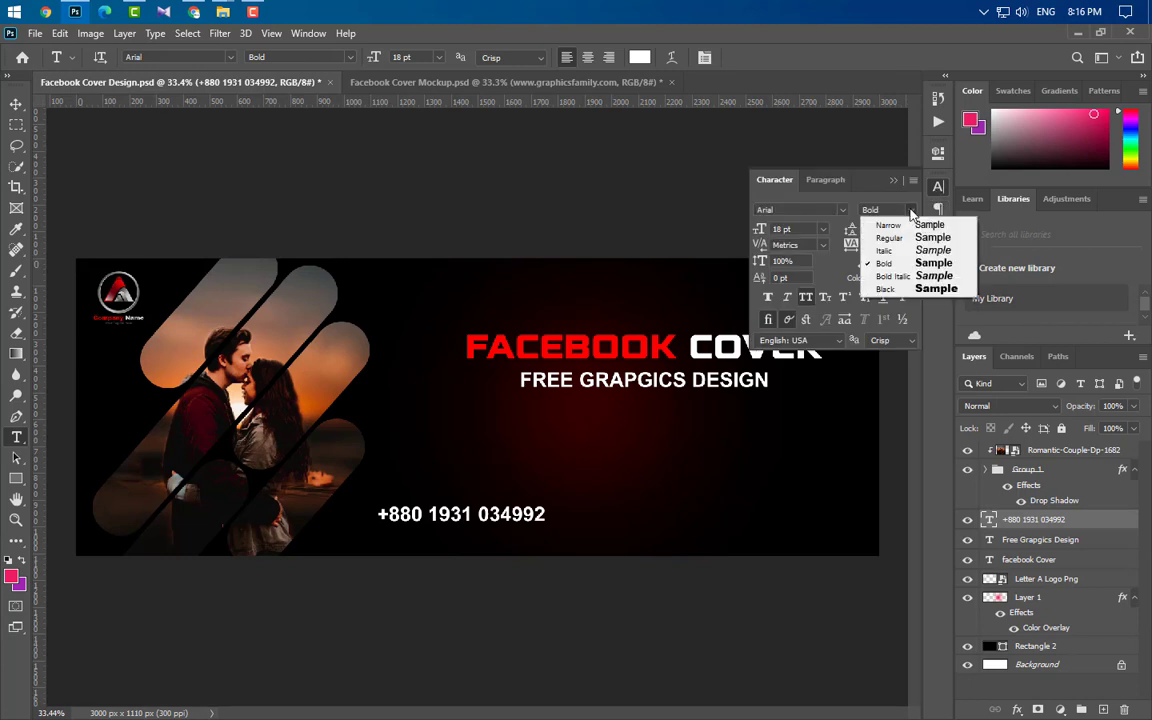
{"action": "left_click", "coordinate": [906, 237]}
{"action": "type", "text": "10"}
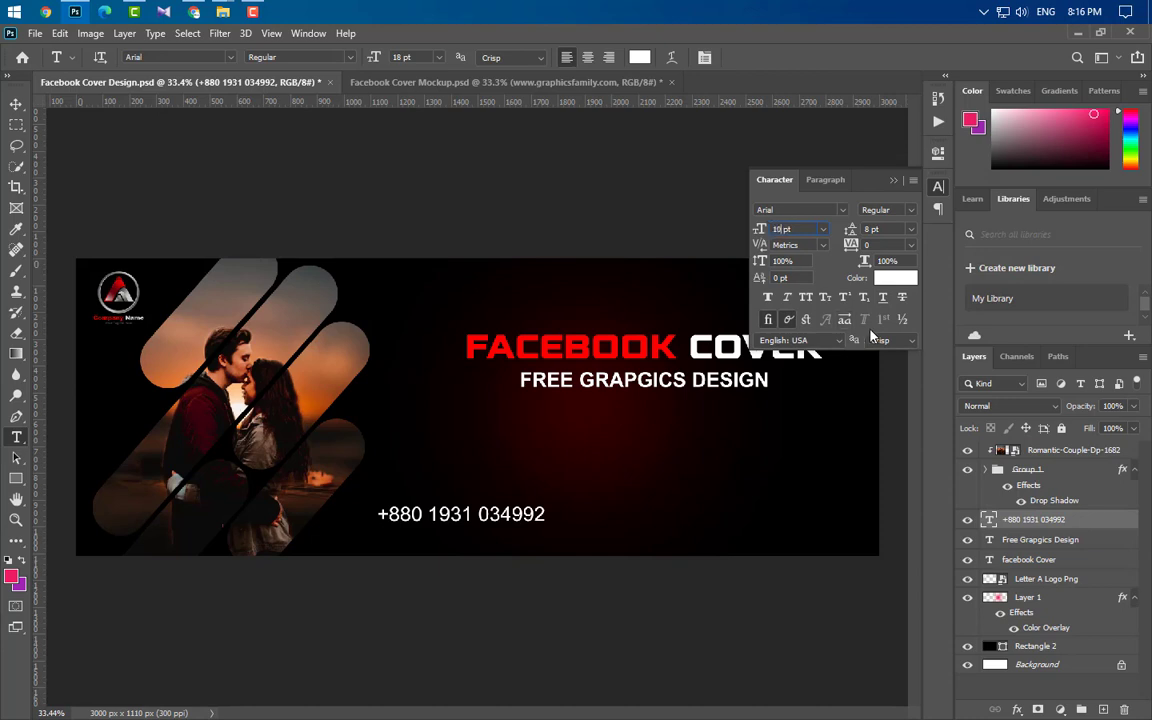
{"action": "key", "text": "Return"}
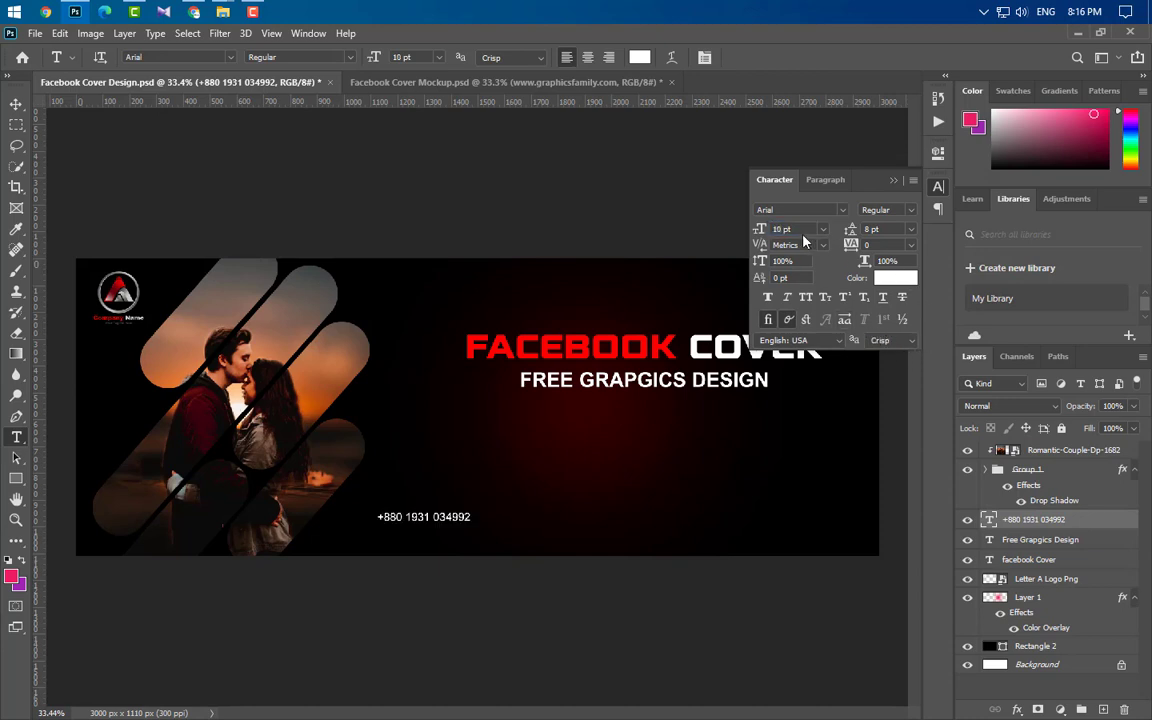
{"action": "left_click", "coordinate": [894, 182]}
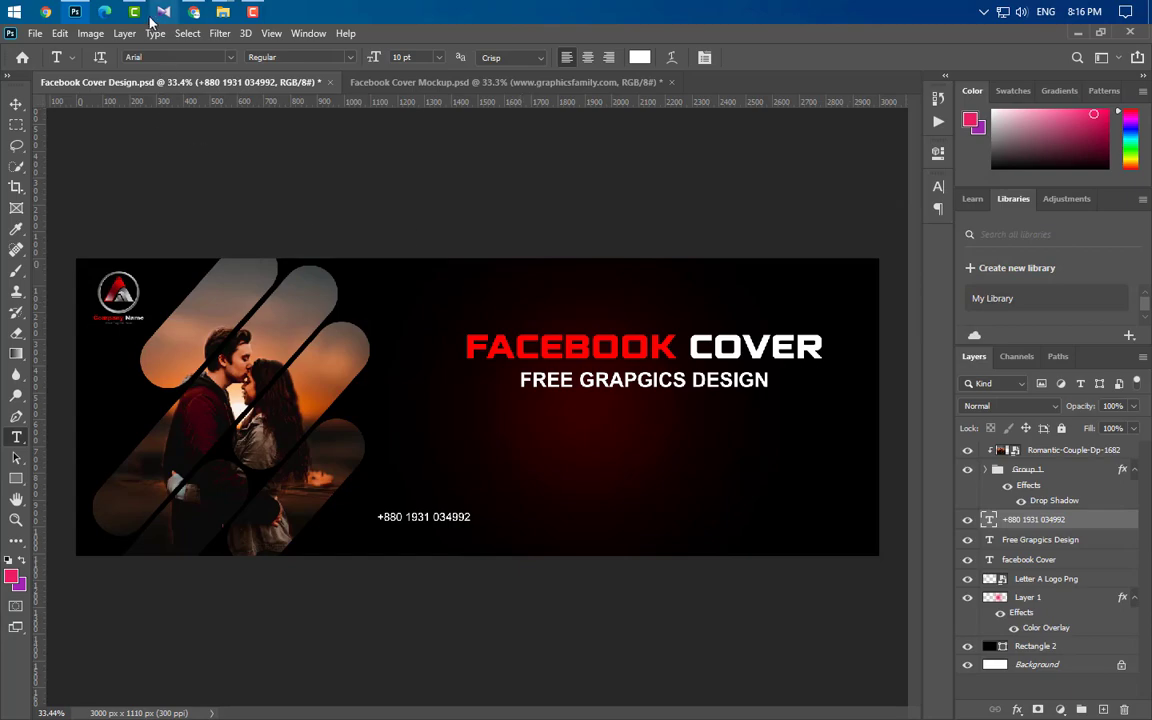
{"action": "left_click", "coordinate": [75, 12]}
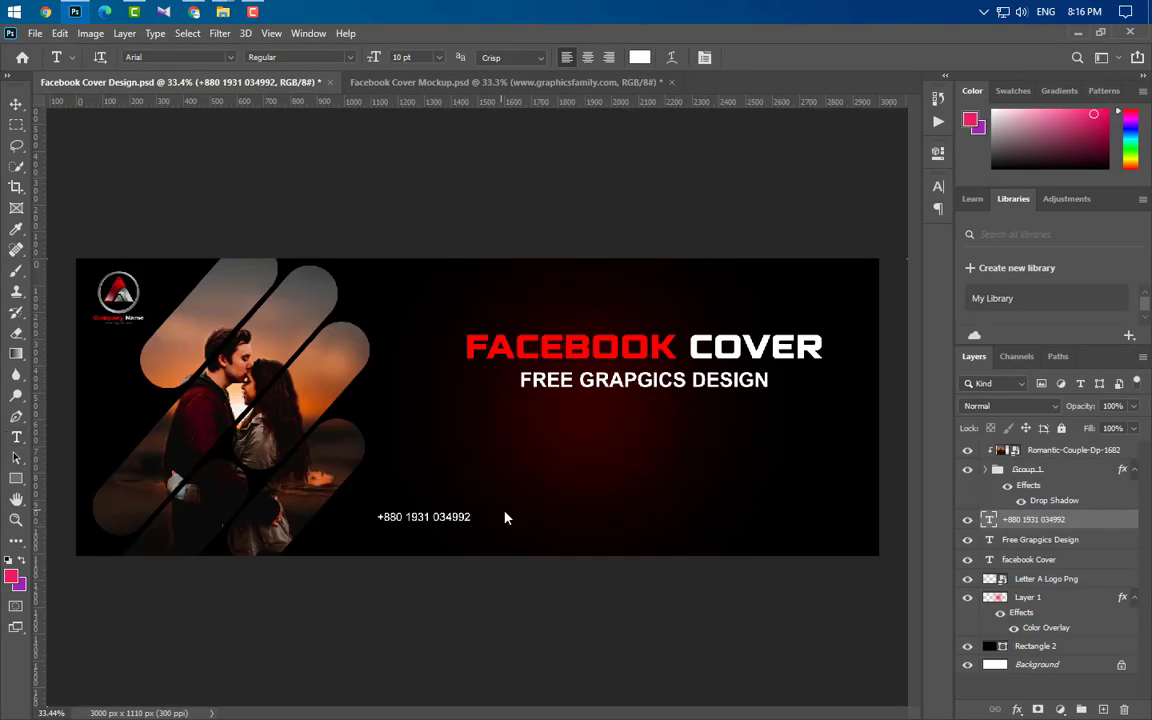
- Place the dial_phone icon and scale it down to 52 px just left of the phone number
{"action": "left_click_drag", "start_coordinate": [67, 8], "coordinate": [617, 450]}
{"action": "left_click_drag", "start_coordinate": [625, 405], "coordinate": [405, 320]}
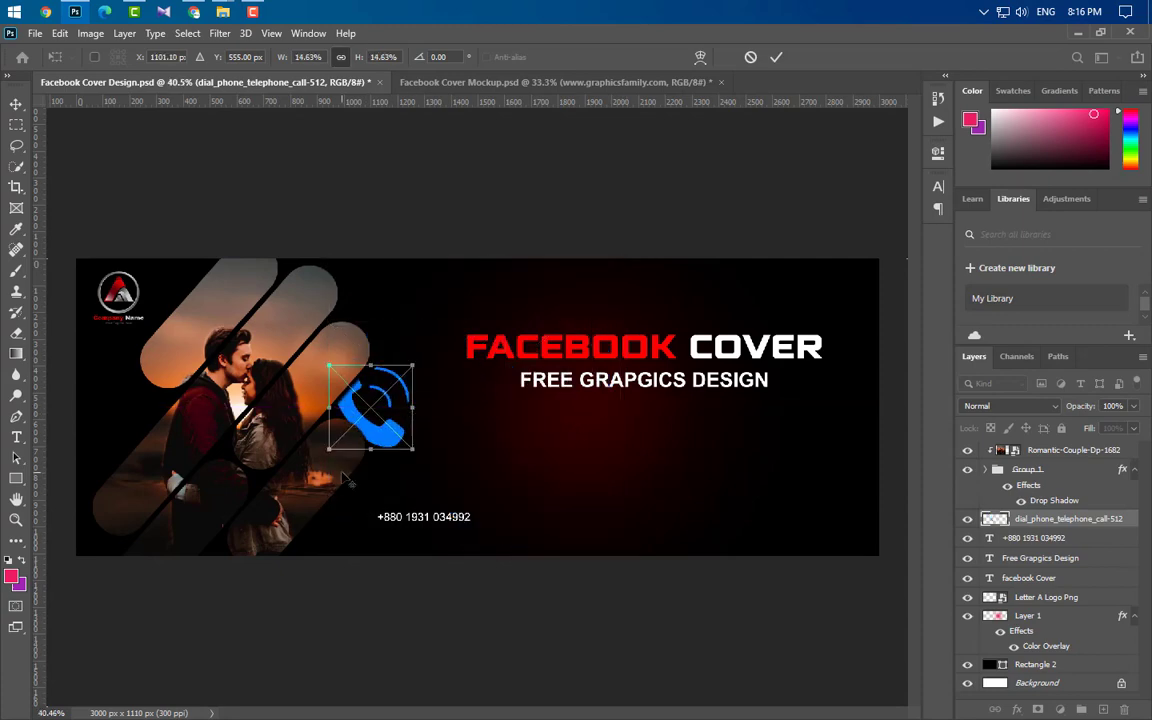
{"action": "scroll", "coordinate": [453, 242], "scroll_direction": "up", "scroll_amount": 5}
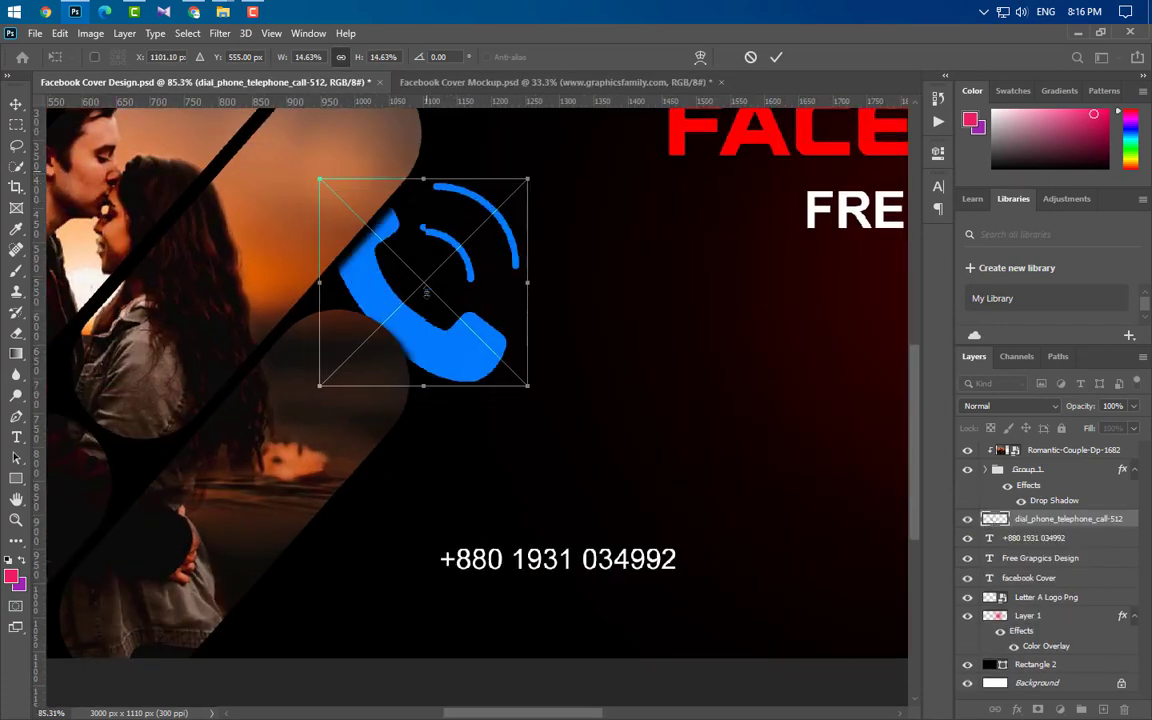
{"action": "mouse_move", "coordinate": [423, 174]}
{"action": "left_mouse_down"}
{"action": "mouse_move", "coordinate": [424, 342]}
{"action": "mouse_move", "coordinate": [401, 556]}
{"action": "left_mouse_up"}
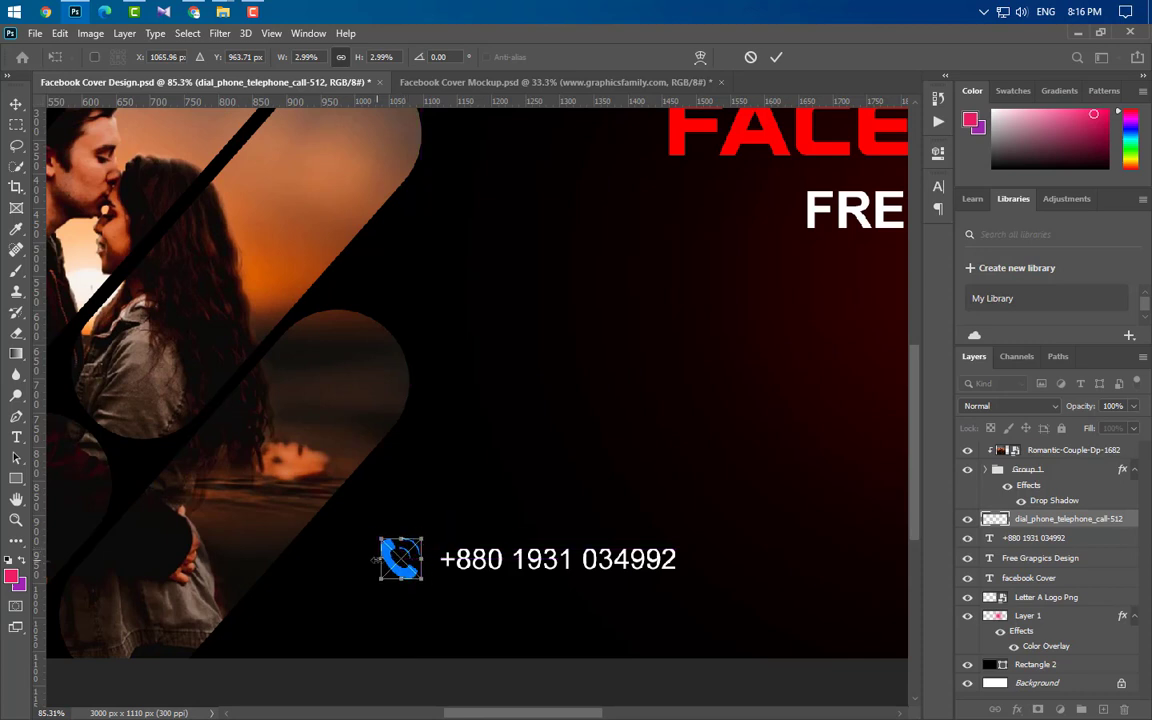
{"action": "left_click_drag", "start_coordinate": [377, 559], "coordinate": [380, 561]}
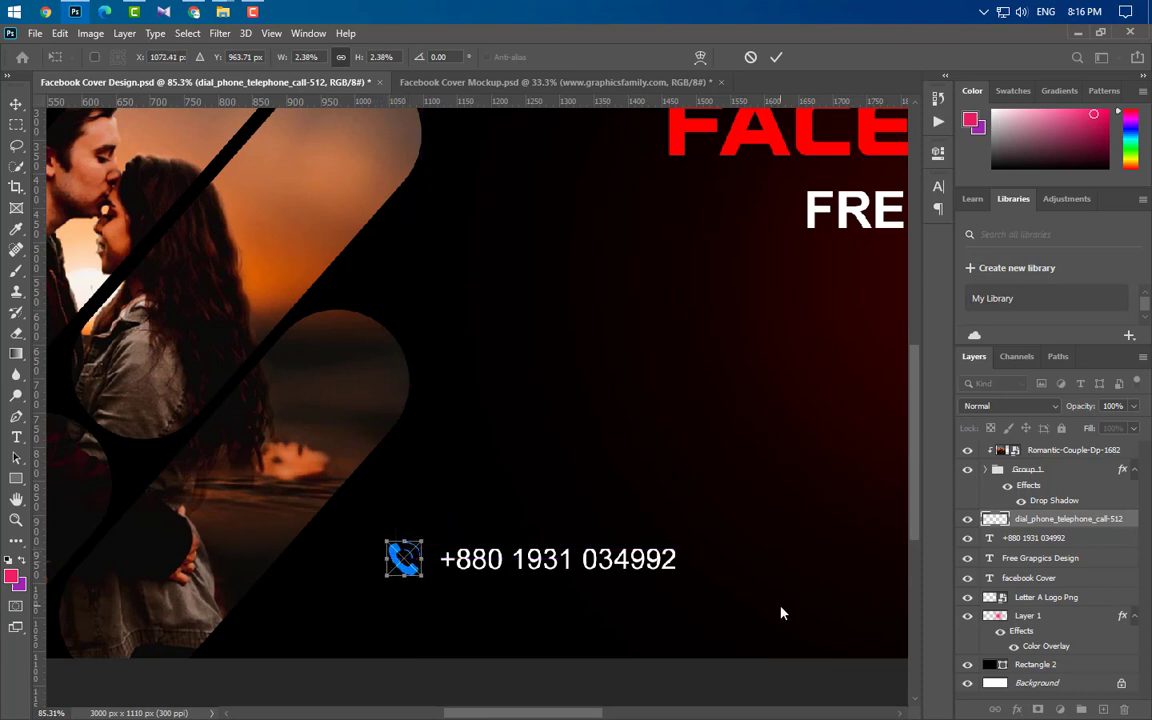
{"action": "key", "text": "Left"}
{"action": "key", "text": "Left"}
{"action": "key", "text": "Left"}
{"action": "key", "text": "Left"}
{"action": "key", "text": "Left"}
{"action": "key", "text": "Left"}
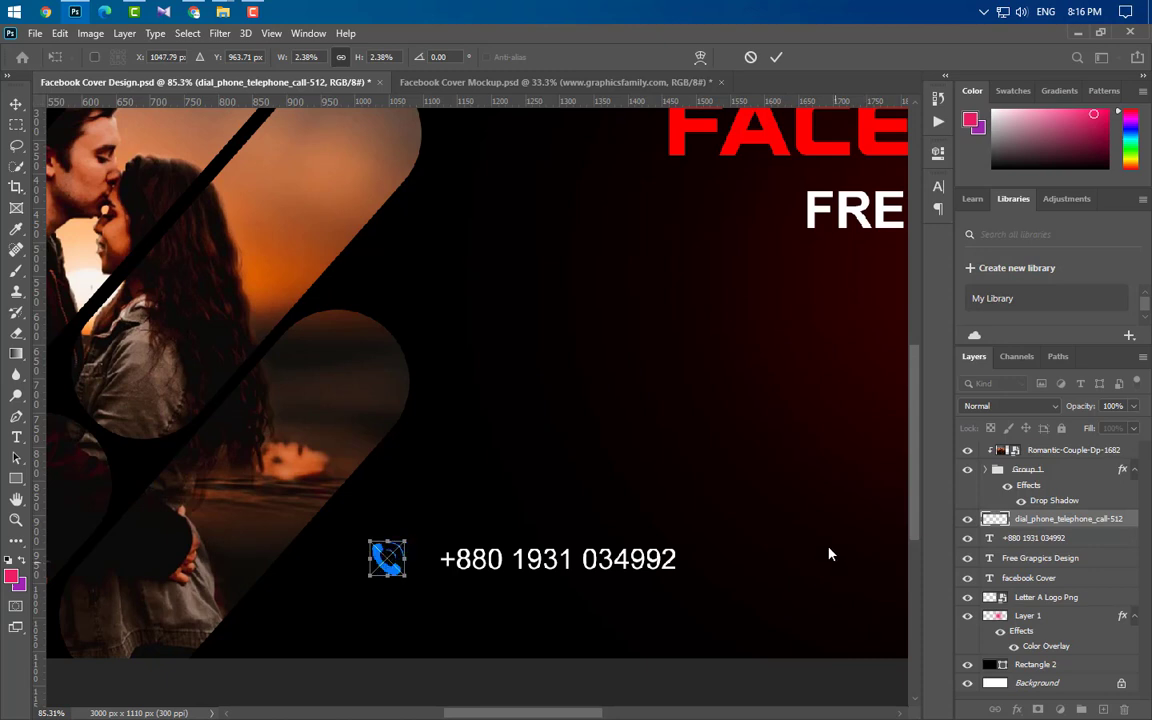
{"action": "left_click", "coordinate": [776, 57]}
- Tint the phone icon red with a Color Overlay layer style
{"action": "key", "text": "t"}
{"action": "double_click", "coordinate": [1100, 519]}
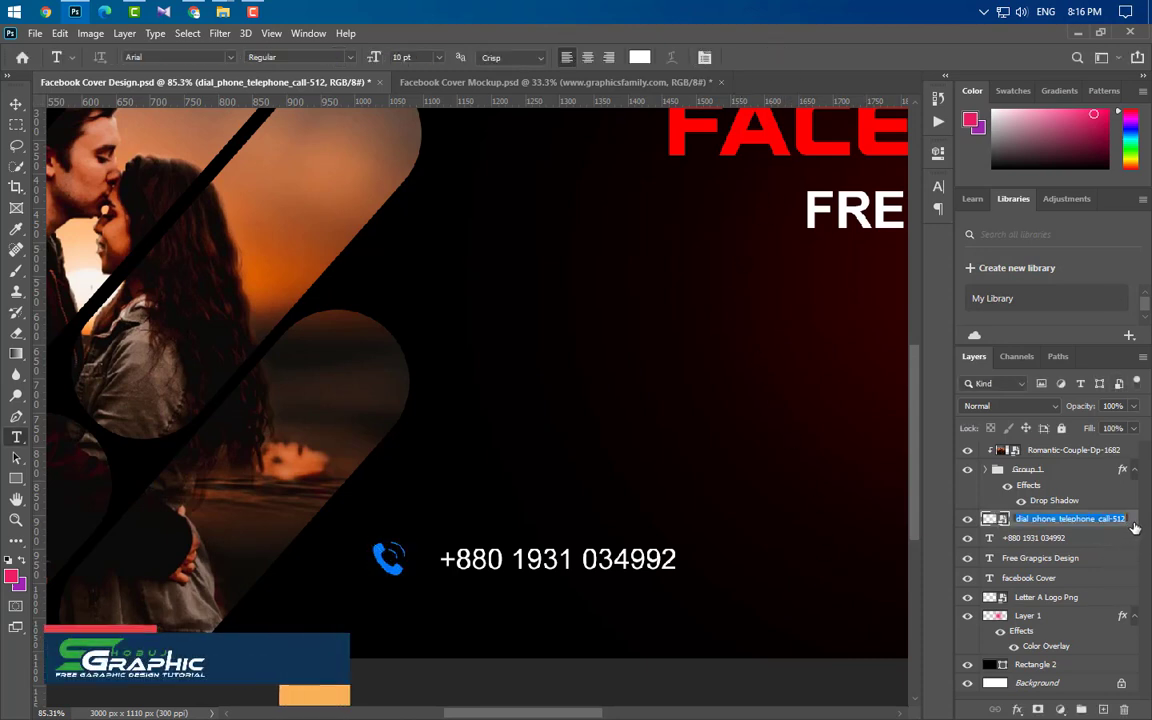
{"action": "double_click", "coordinate": [1126, 592]}
{"action": "left_click", "coordinate": [567, 494]}
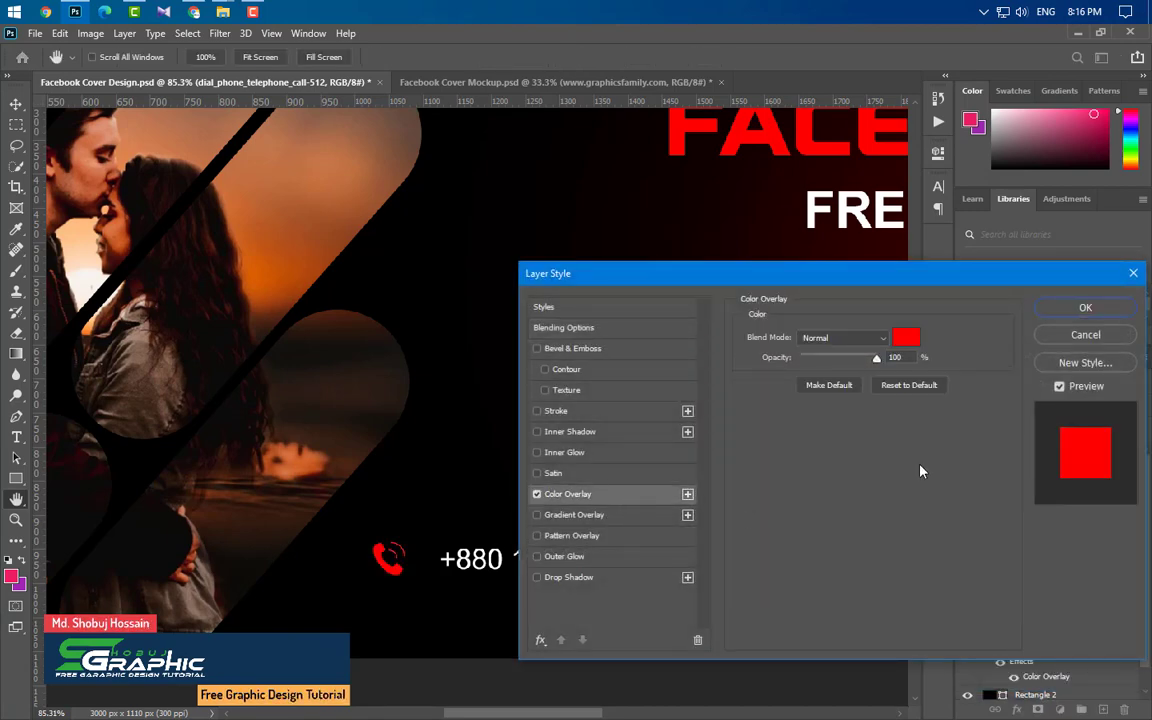
{"action": "left_click", "coordinate": [1085, 308]}
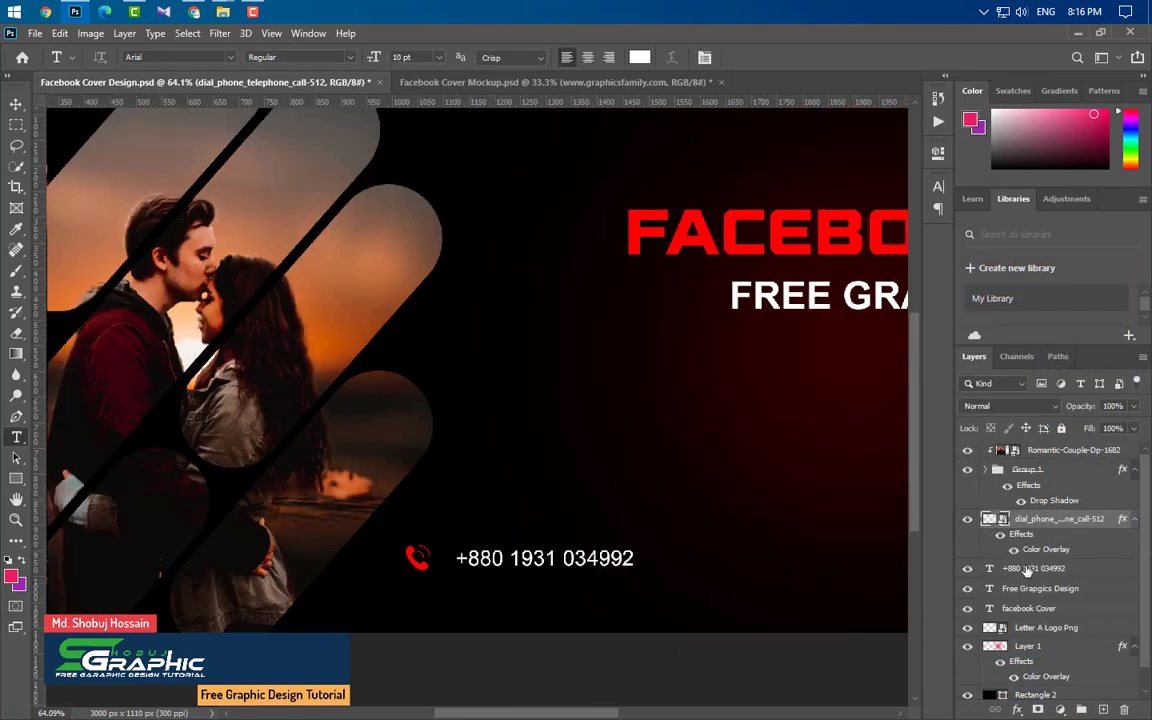
- Group the phone icon with its number as Group 2, then duplicate it and move the copy right
{"action": "left_click", "coordinate": [1040, 568], "text": "shift"}
{"action": "key", "text": "ctrl+g"}
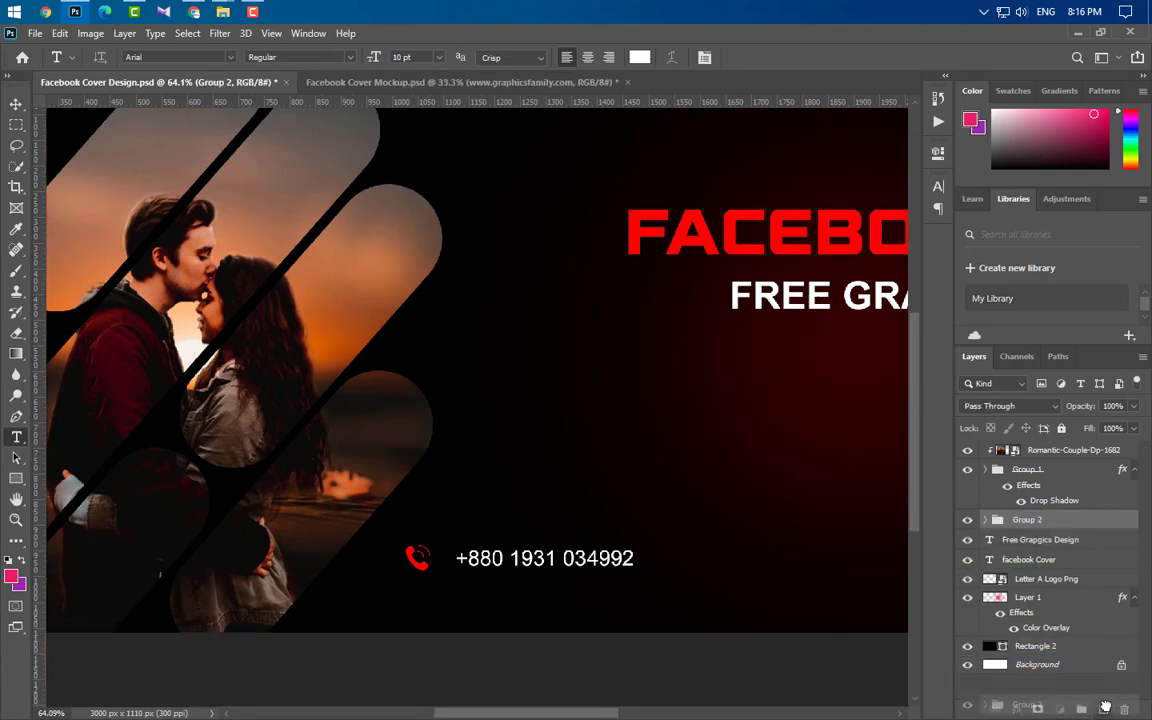
{"action": "left_click_drag", "start_coordinate": [1098, 539], "coordinate": [1081, 709]}
{"action": "scroll", "coordinate": [416, 529], "scroll_direction": "down", "scroll_amount": 2}
{"action": "key", "text": "ctrl+t"}
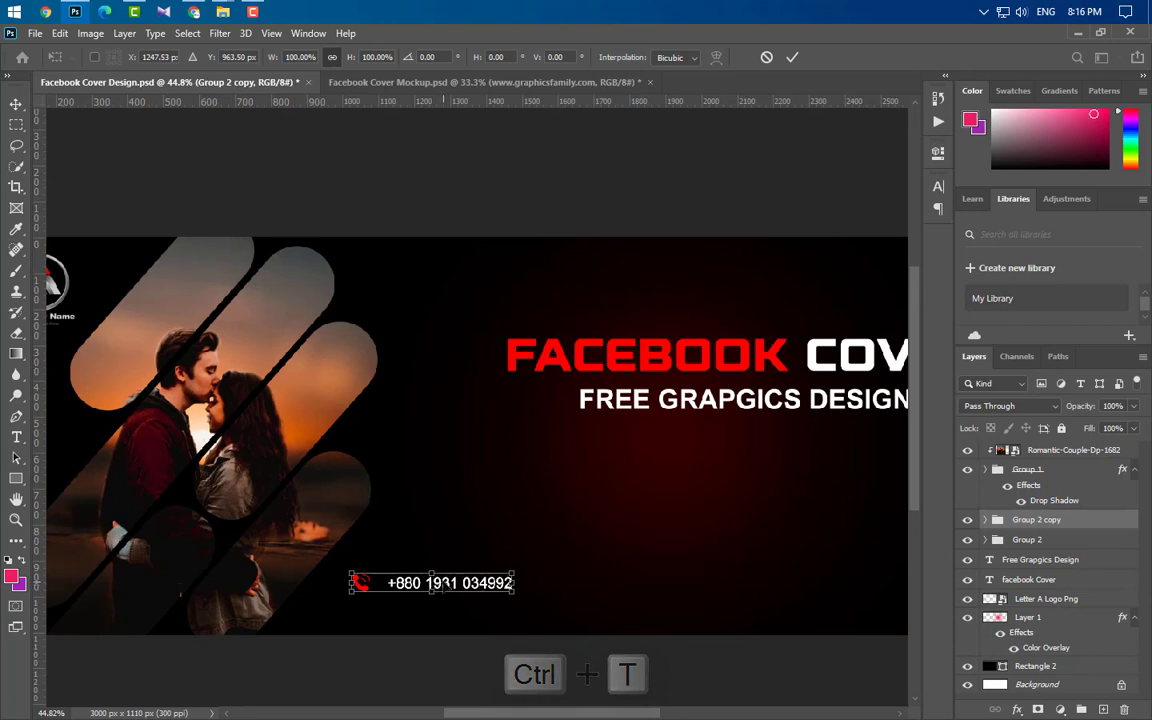
{"action": "left_click_drag", "start_coordinate": [431, 588], "coordinate": [660, 585]}
{"action": "left_click", "coordinate": [792, 57]}
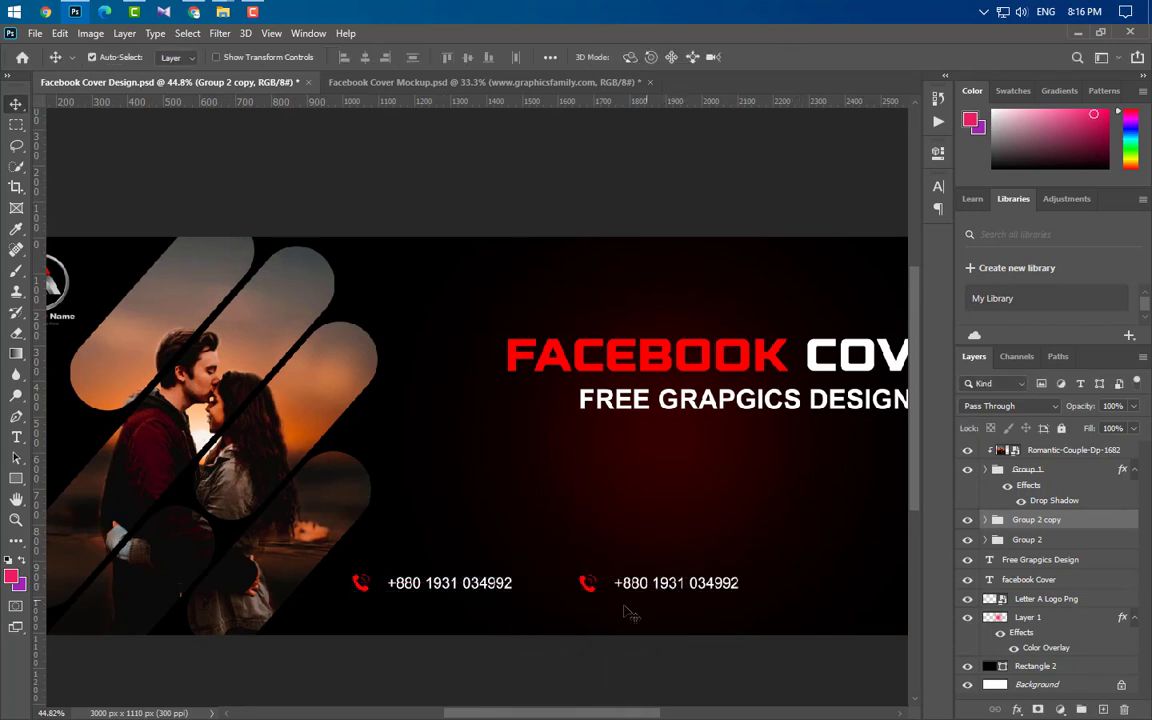
{"action": "left_click", "coordinate": [590, 595]}
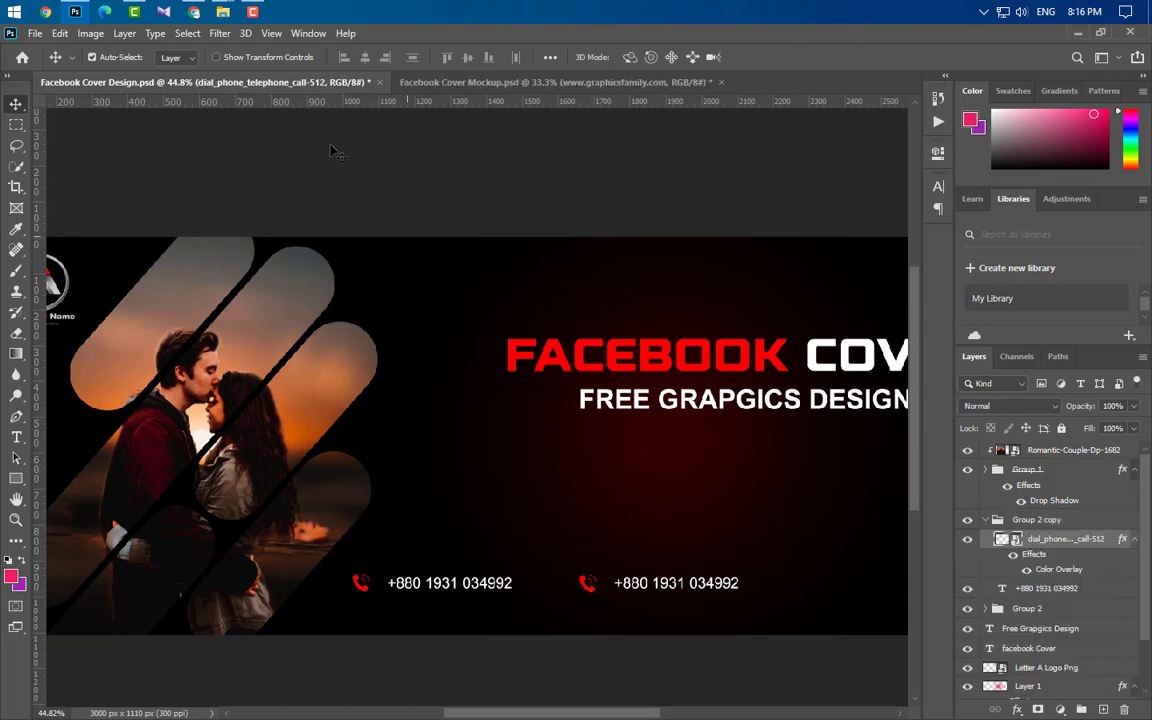
- Place the paper-plane icon, scaled down, beside the copied number
{"action": "left_click", "coordinate": [75, 12]}
{"action": "mouse_move", "coordinate": [273, 145]}
{"action": "left_mouse_down"}
{"action": "mouse_move", "coordinate": [75, 10]}
{"action": "mouse_move", "coordinate": [522, 442]}
{"action": "left_mouse_up"}
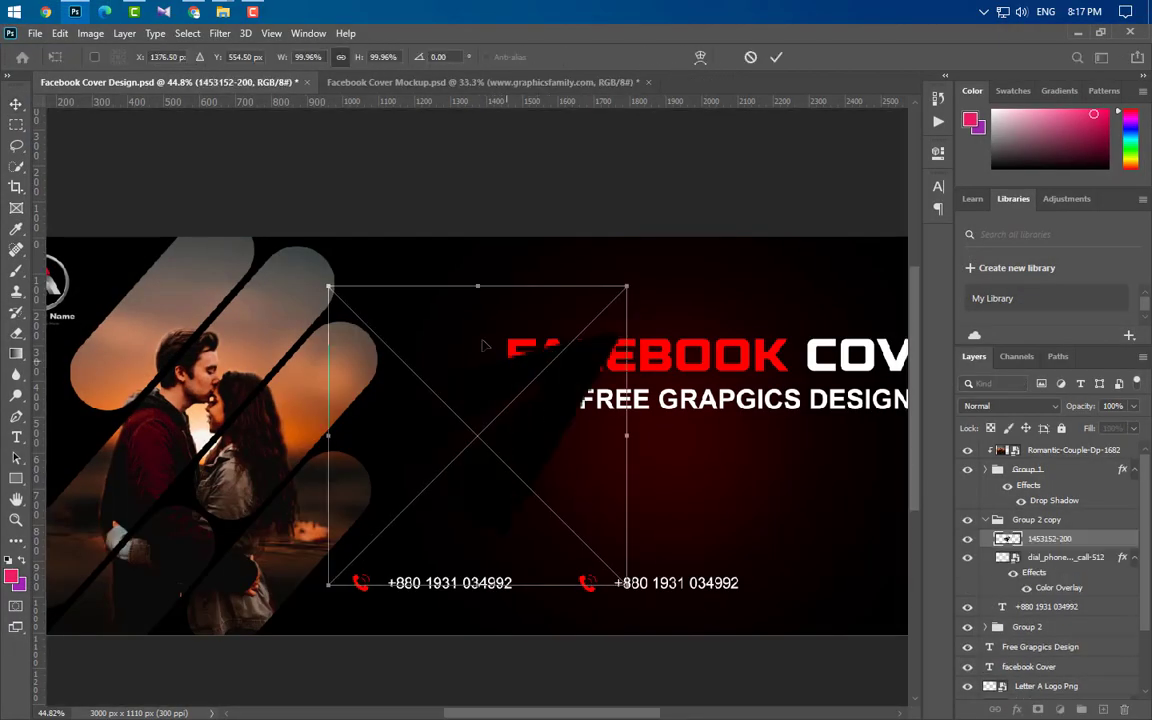
{"action": "left_click_drag", "start_coordinate": [476, 292], "coordinate": [462, 450]}
{"action": "mouse_move", "coordinate": [492, 511]}
{"action": "left_mouse_down"}
{"action": "mouse_move", "coordinate": [619, 520]}
{"action": "mouse_move", "coordinate": [586, 578]}
{"action": "left_mouse_up"}
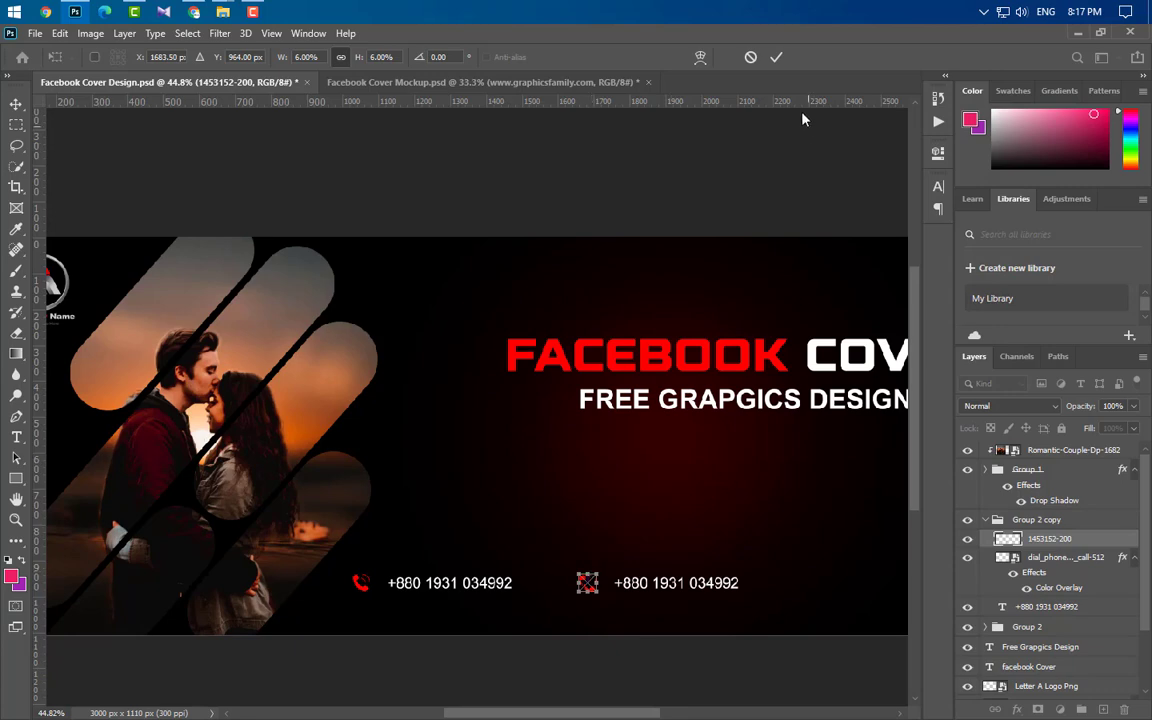
{"action": "key", "text": "Return"}
- Tint the paper-plane red with a Color Overlay and delete the leftover phone icon
{"action": "double_click", "coordinate": [1052, 565]}
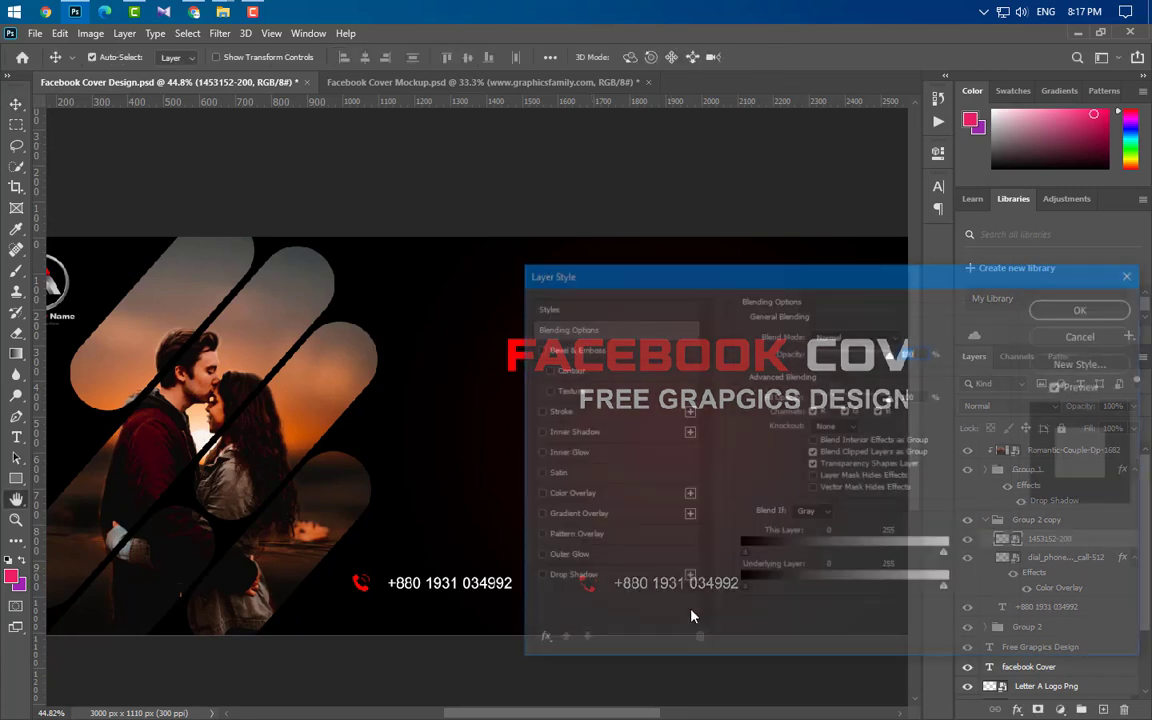
{"action": "left_click", "coordinate": [645, 497]}
{"action": "left_click", "coordinate": [1080, 308]}
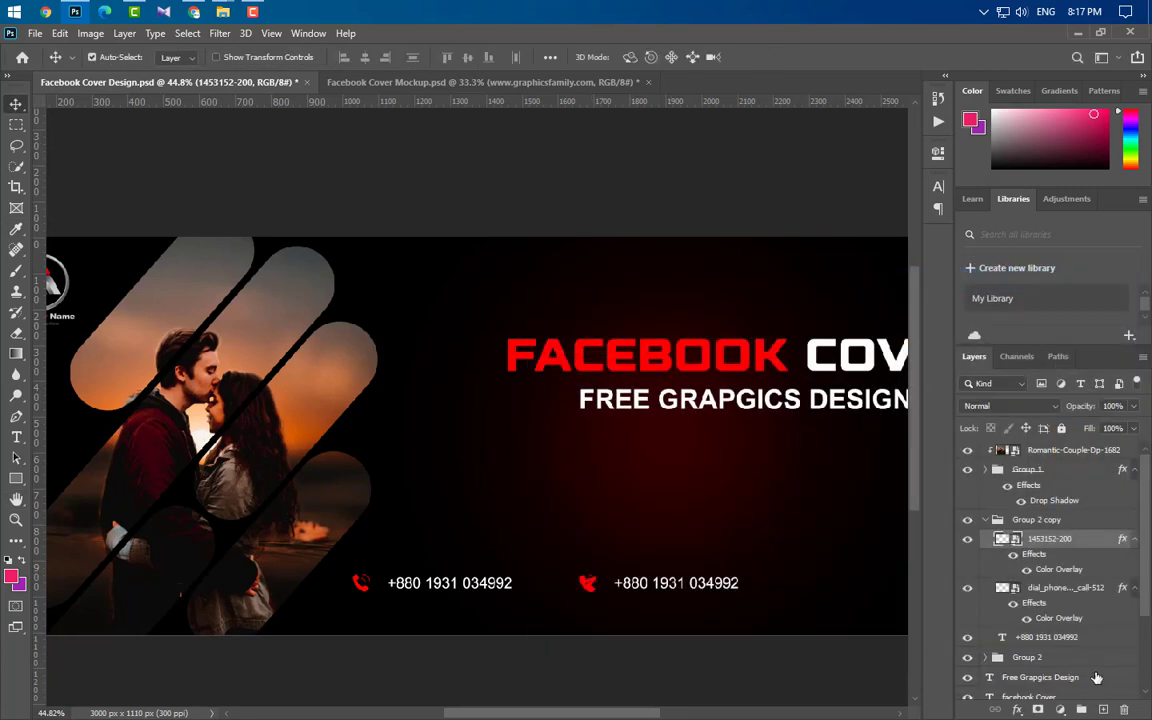
{"action": "left_click", "coordinate": [1064, 592]}
{"action": "key", "text": "Delete"}
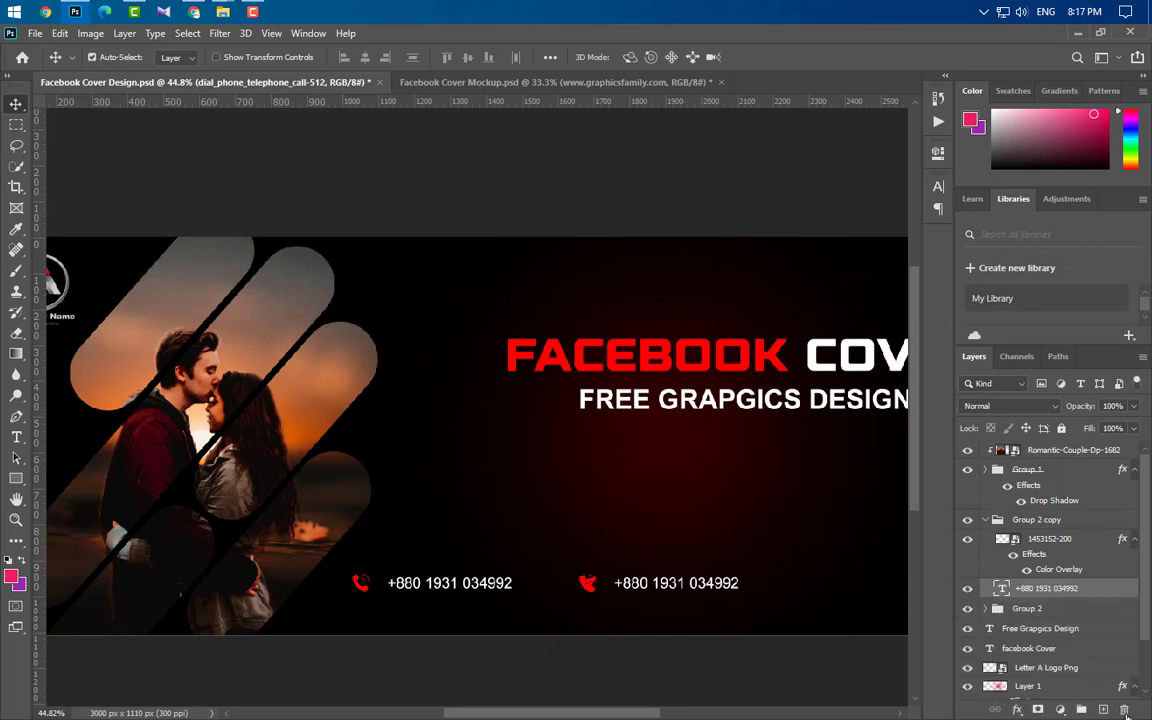
- Replace the copied phone number text with a sample e-mail address
{"action": "left_click", "coordinate": [16, 437]}
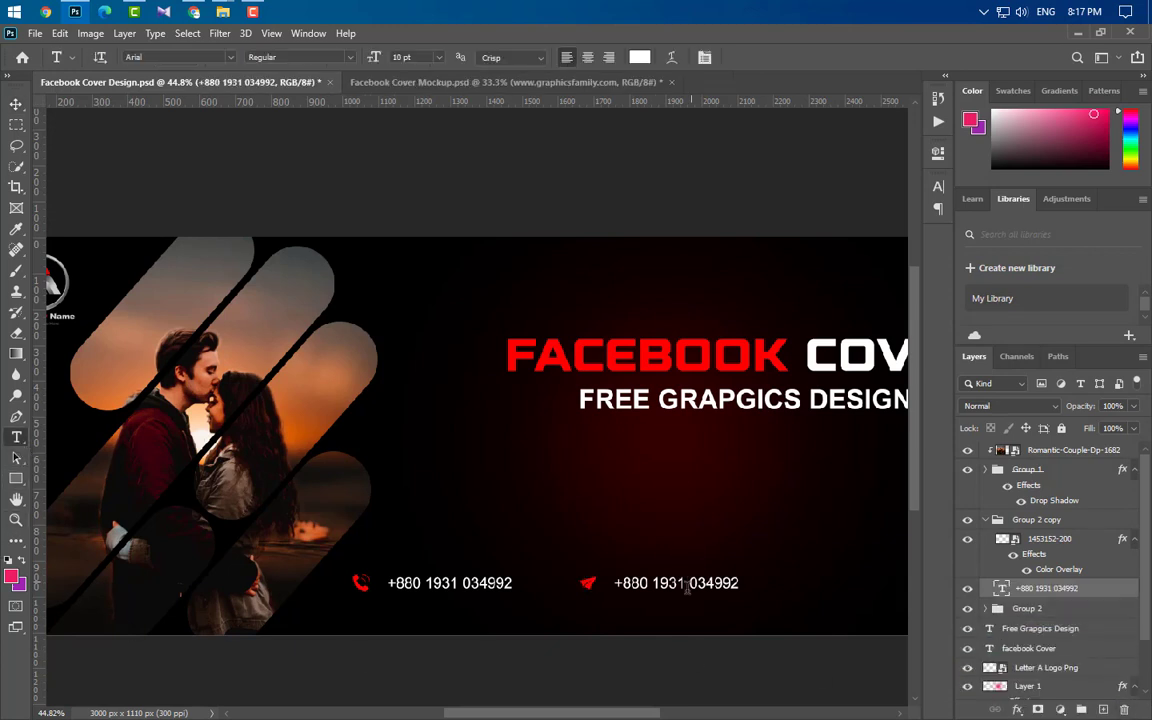
{"action": "left_click", "coordinate": [617, 582]}
{"action": "key", "text": "ctrl+a"}
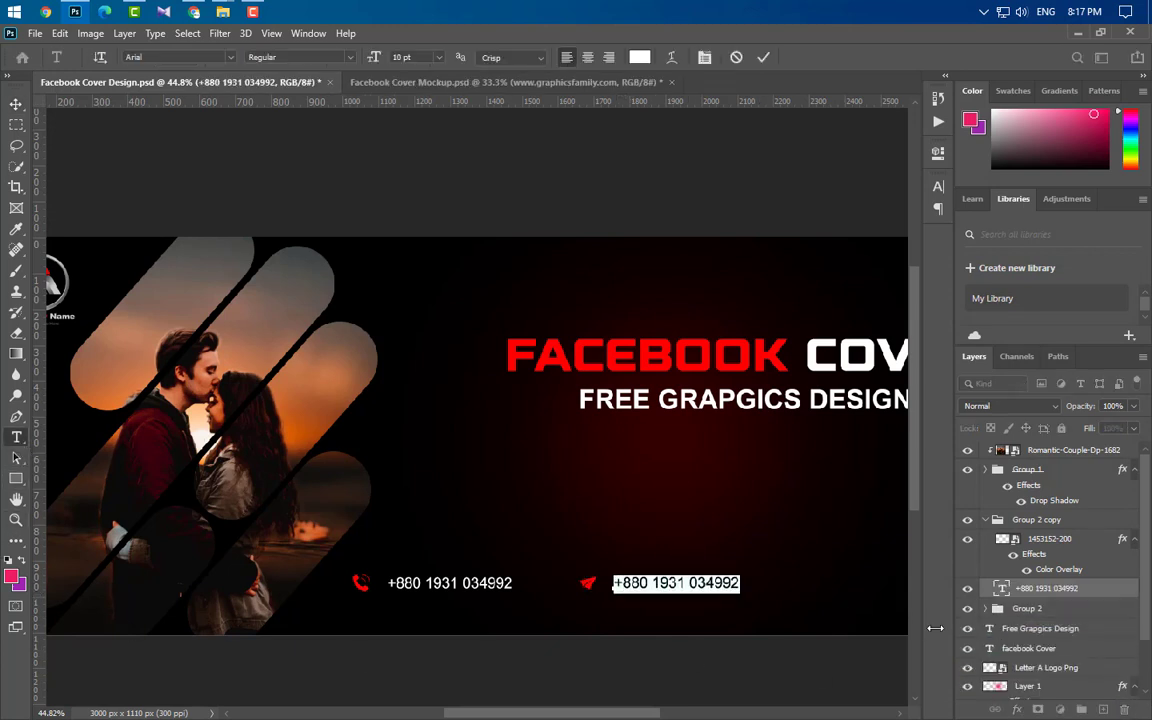
{"action": "type", "text": "example@gmail.com"}
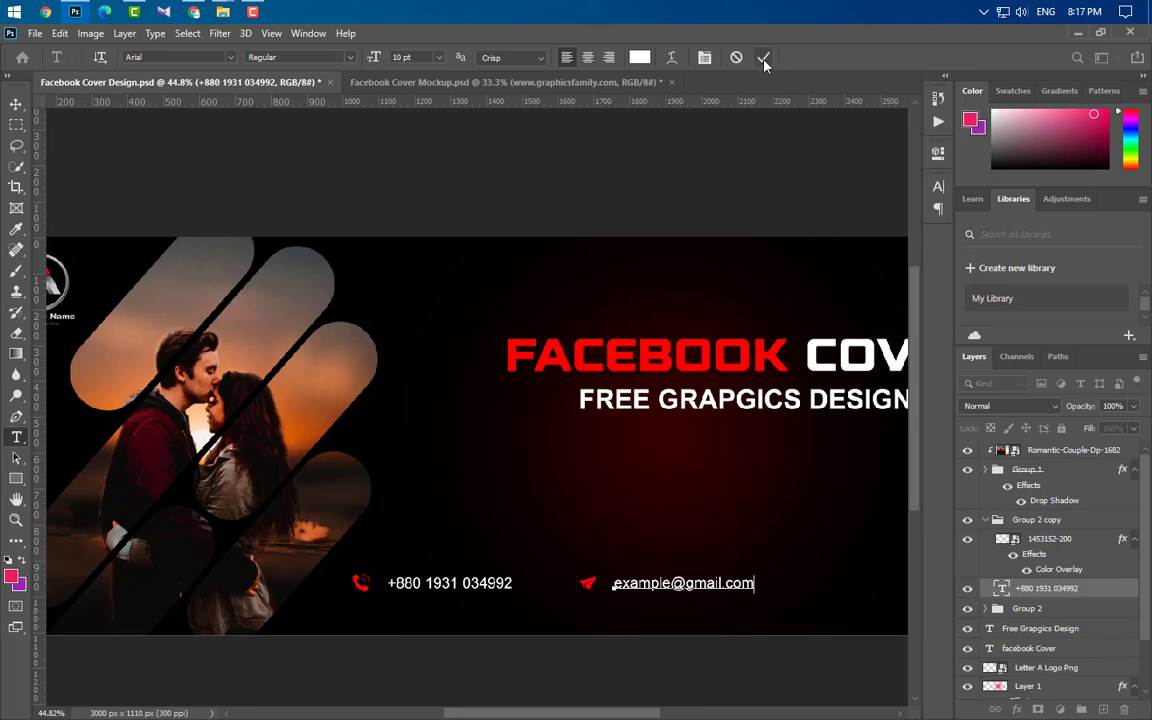
{"action": "left_click", "coordinate": [763, 57]}
- Duplicate the e-mail group to the row's right end and drop the world-click-512 globe icon onto the cover
{"action": "left_click", "coordinate": [987, 521]}
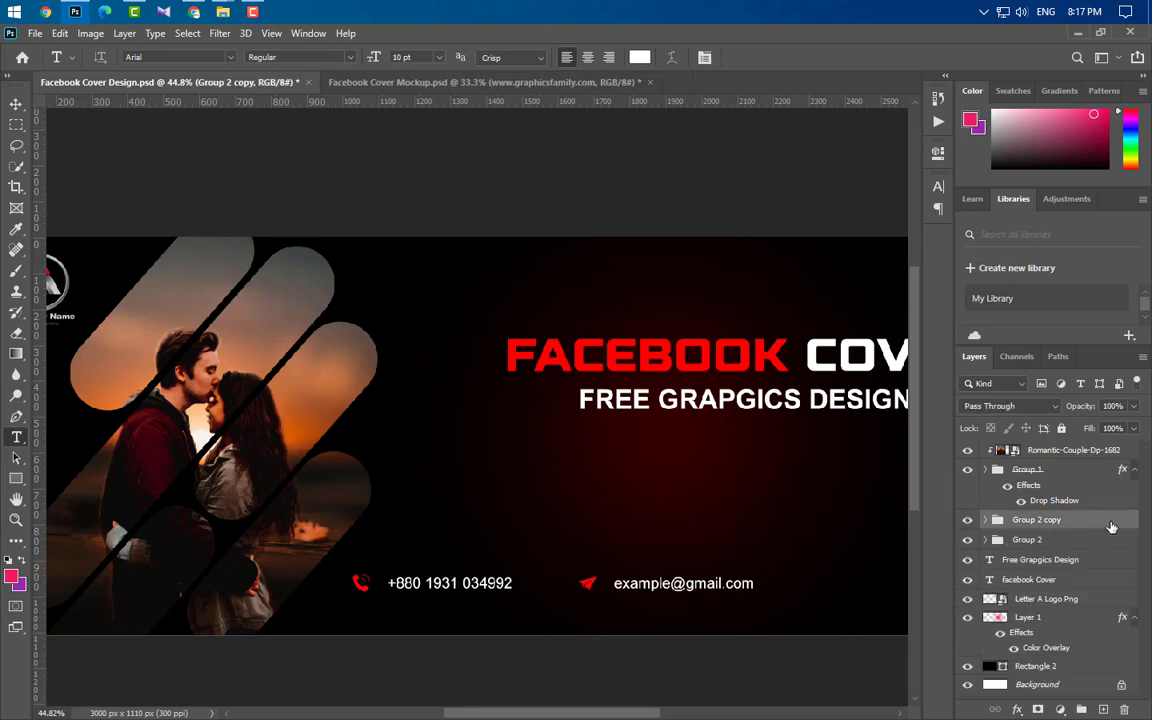
{"action": "key", "text": "ctrl+j"}
{"action": "key", "text": "ctrl+t"}
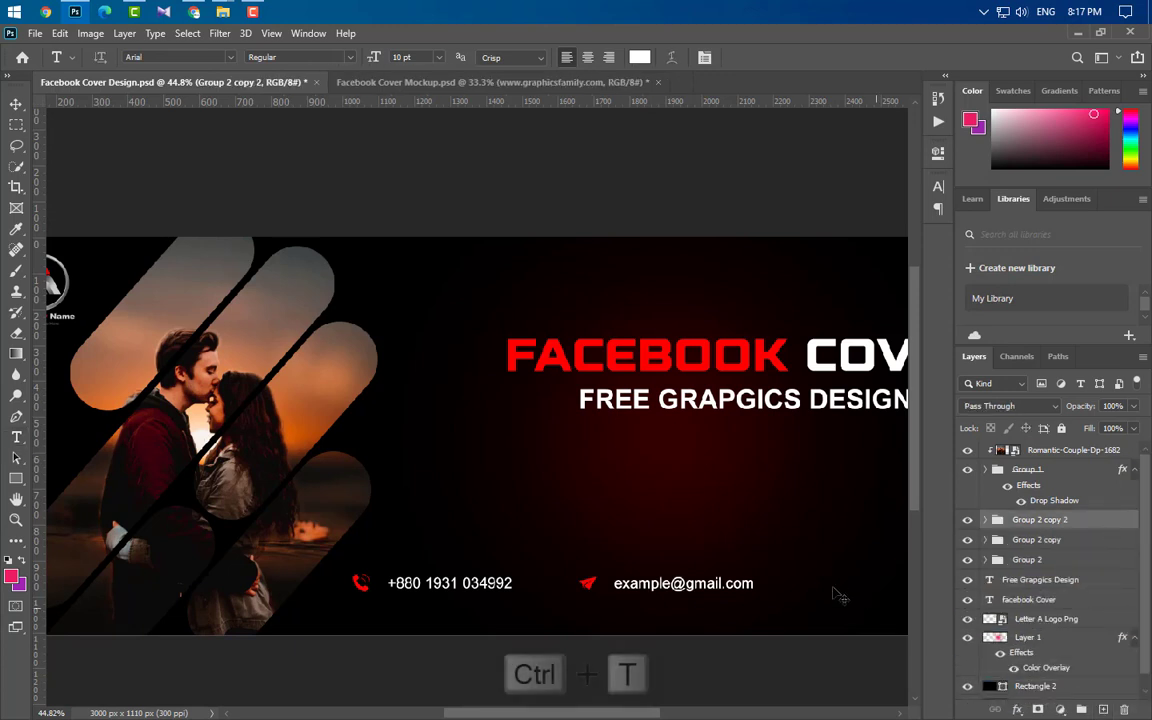
{"action": "mouse_move", "coordinate": [655, 583]}
{"action": "left_mouse_down"}
{"action": "mouse_move", "coordinate": [880, 584]}
{"action": "mouse_move", "coordinate": [855, 582]}
{"action": "left_mouse_up"}
{"action": "left_click_drag", "start_coordinate": [565, 716], "coordinate": [622, 716]}
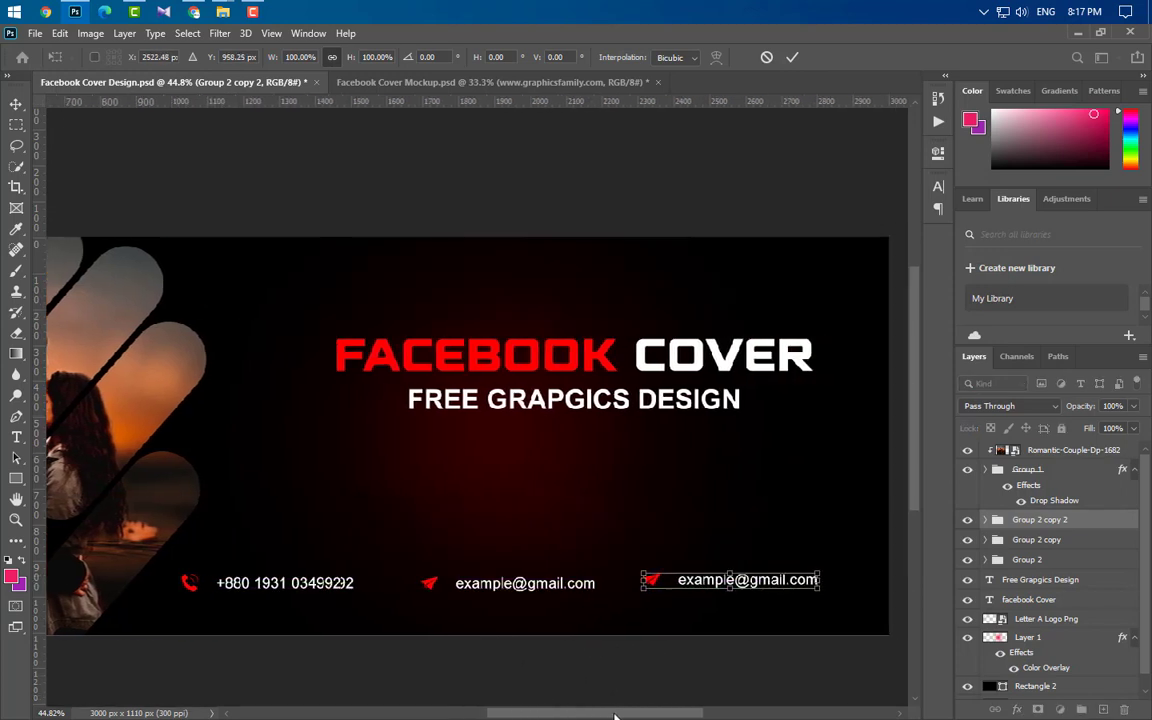
{"action": "left_click", "coordinate": [795, 57]}
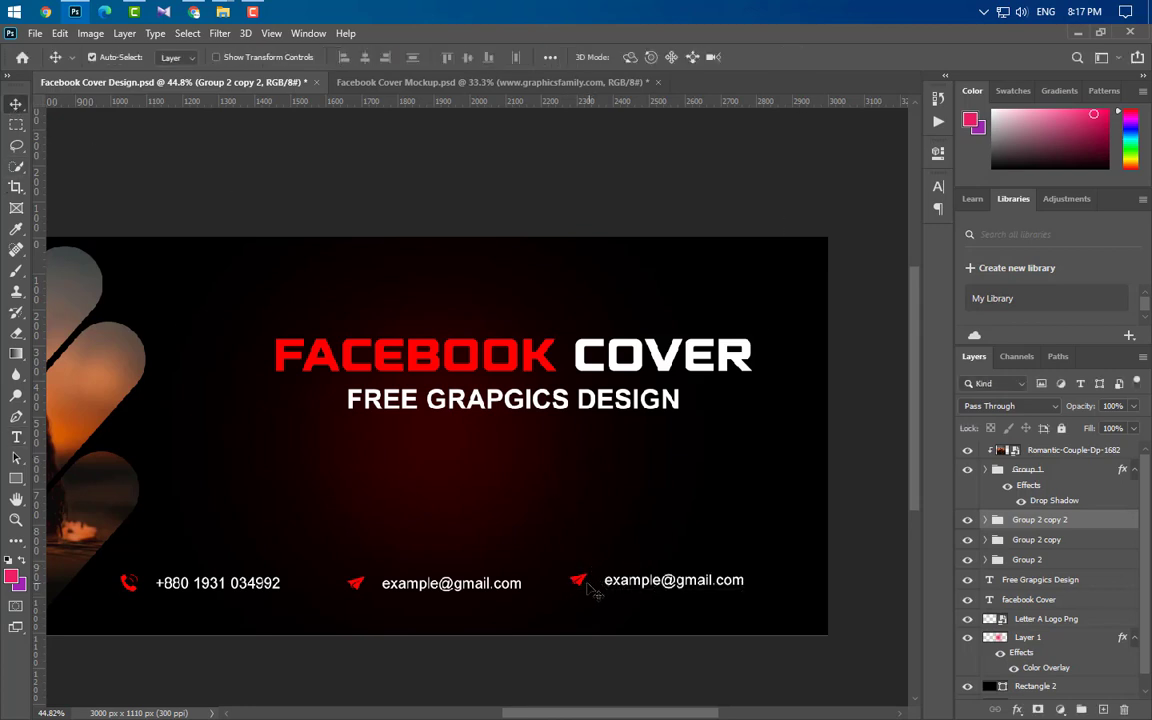
{"action": "left_click", "coordinate": [75, 11]}
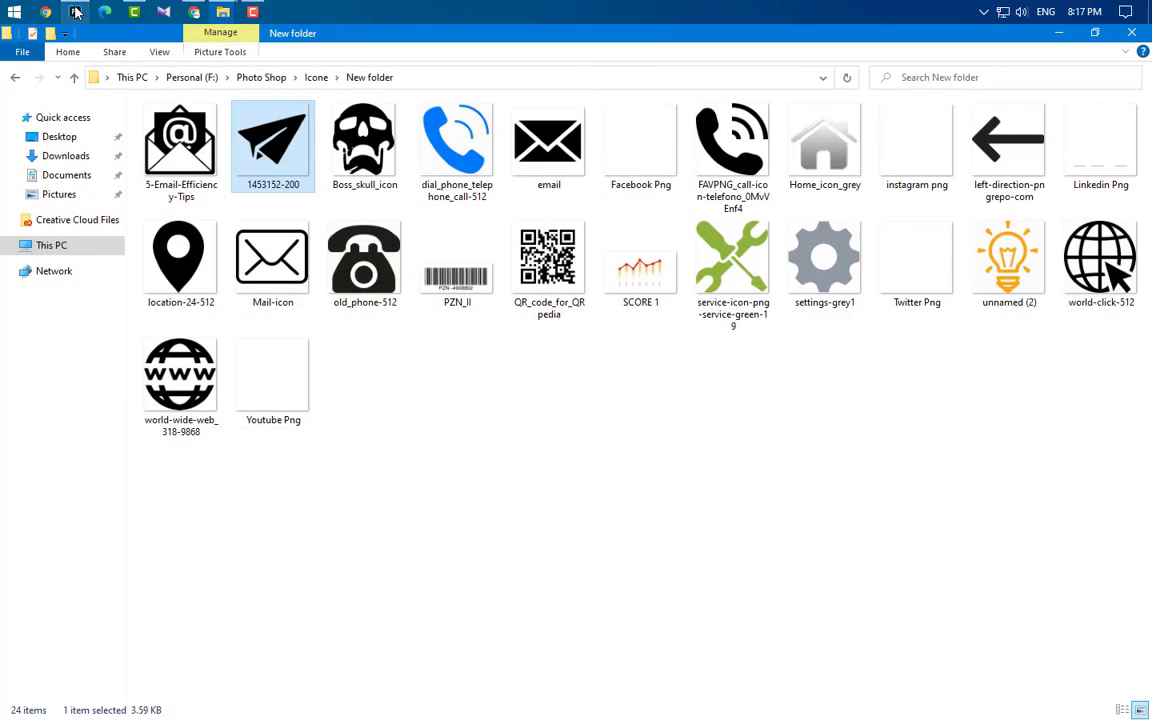
{"action": "mouse_move", "coordinate": [1100, 258]}
{"action": "left_mouse_down"}
{"action": "mouse_move", "coordinate": [65, 5]}
{"action": "mouse_move", "coordinate": [648, 514]}
{"action": "left_mouse_up"}
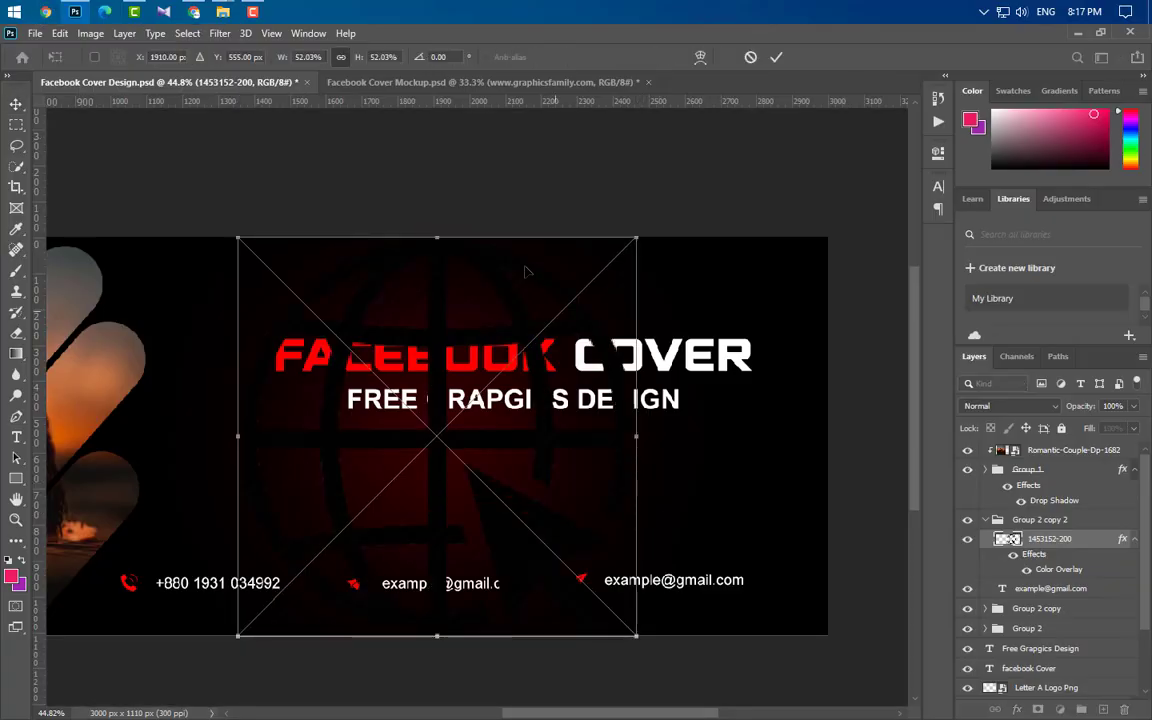
- Shrink the globe icon beside the third item, tint it red, and delete the leftover paper-plane
{"action": "mouse_move", "coordinate": [447, 245]}
{"action": "left_mouse_down"}
{"action": "mouse_move", "coordinate": [447, 532]}
{"action": "mouse_move", "coordinate": [572, 540]}
{"action": "mouse_move", "coordinate": [603, 507]}
{"action": "mouse_move", "coordinate": [586, 576]}
{"action": "left_mouse_up"}
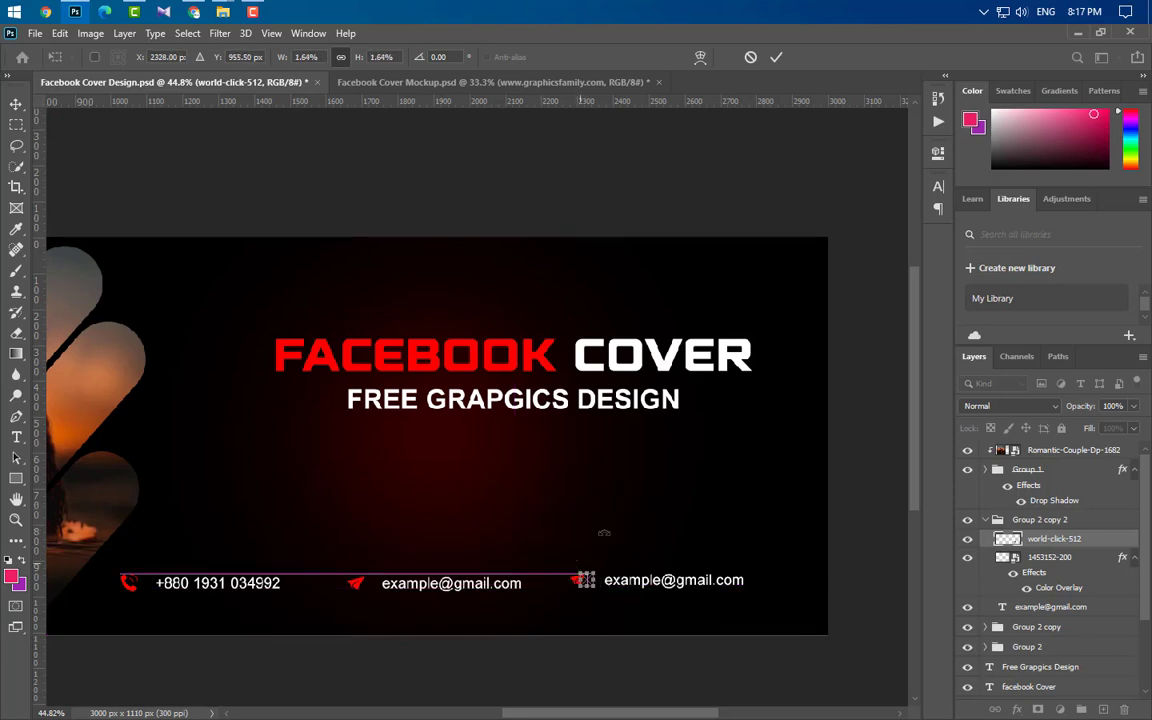
{"action": "key", "text": "Return"}
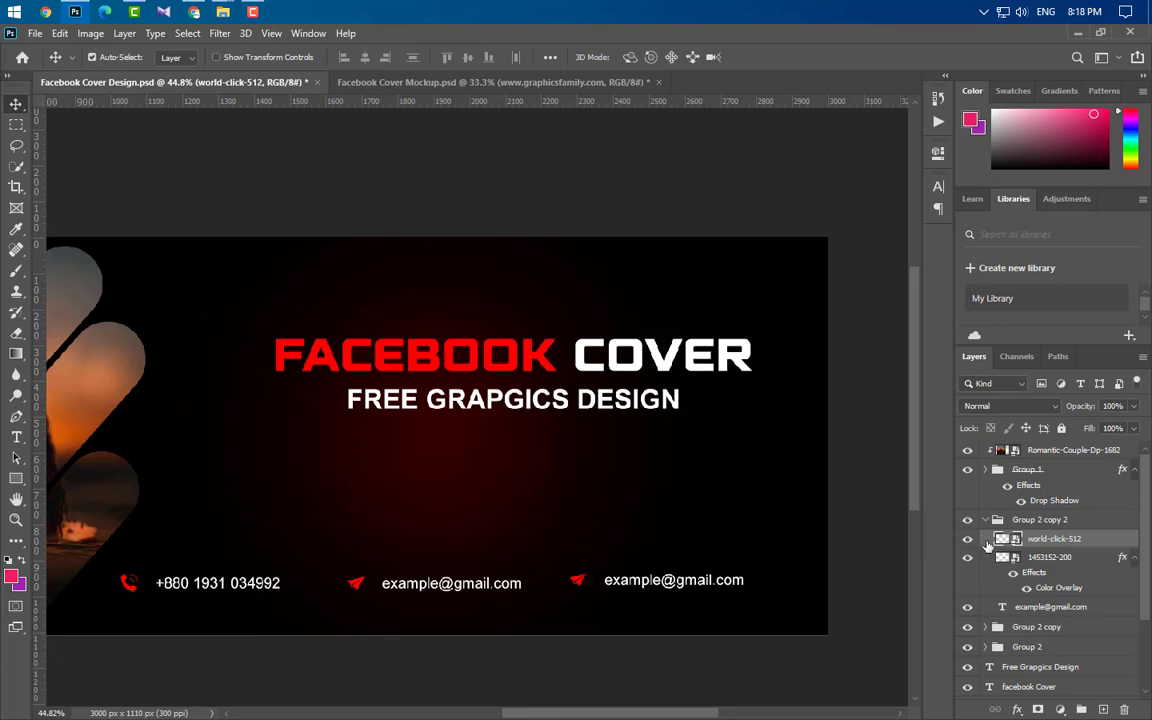
{"action": "double_click", "coordinate": [987, 543]}
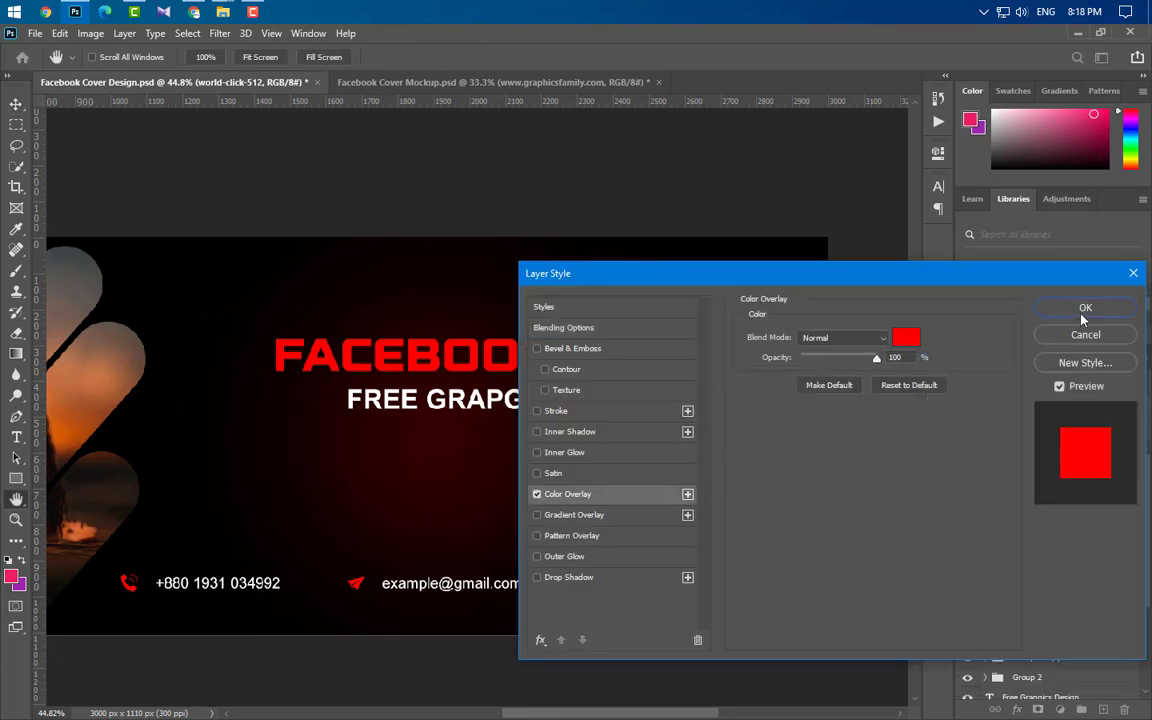
{"action": "left_click", "coordinate": [1082, 312]}
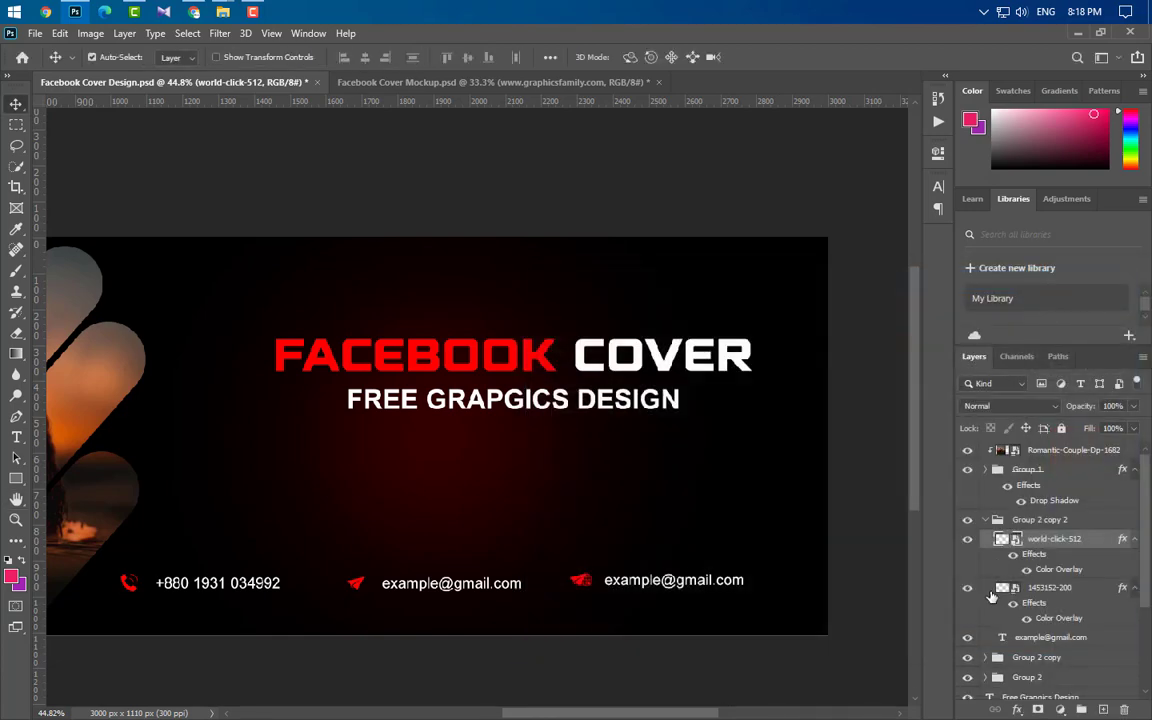
{"action": "left_click", "coordinate": [1050, 588]}
{"action": "key", "text": "Delete"}
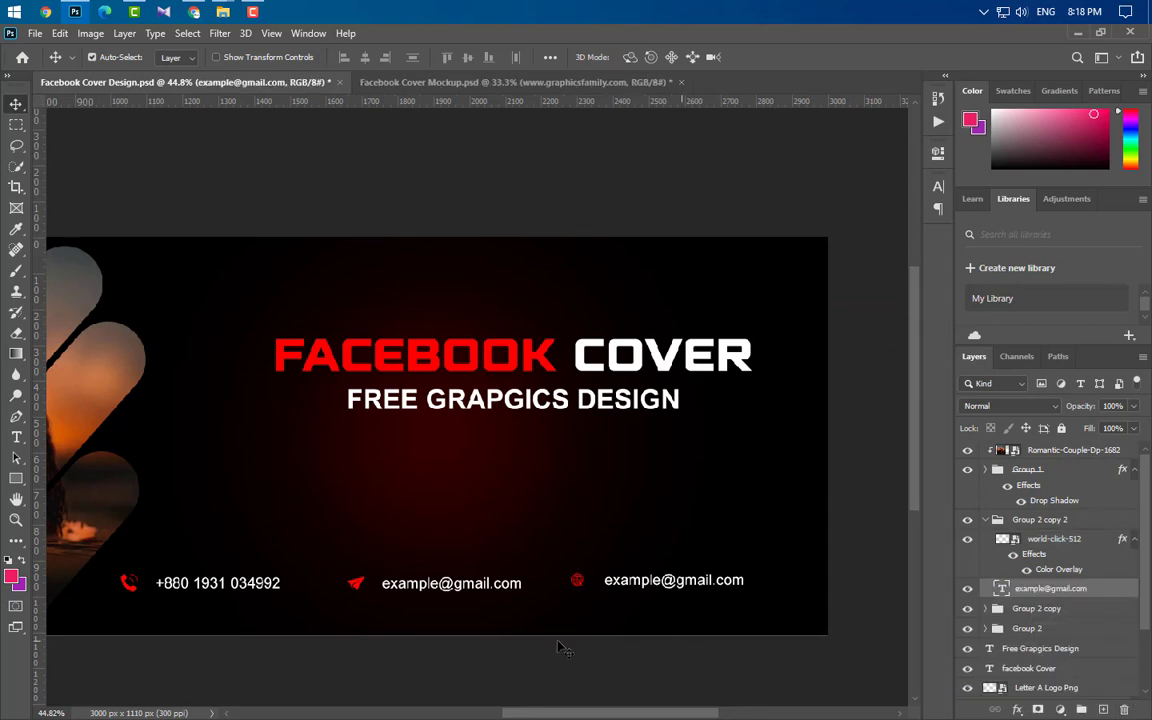
{"action": "left_click", "coordinate": [16, 437]}
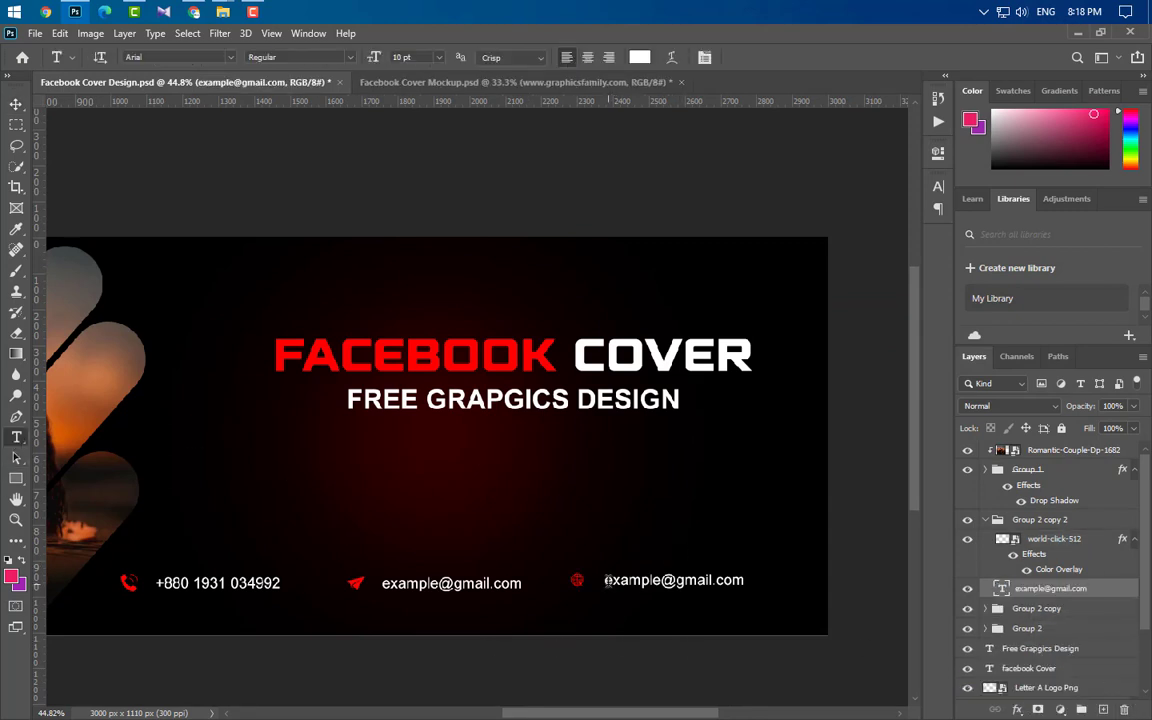
{"action": "left_click_drag", "start_coordinate": [605, 581], "coordinate": [711, 581]}
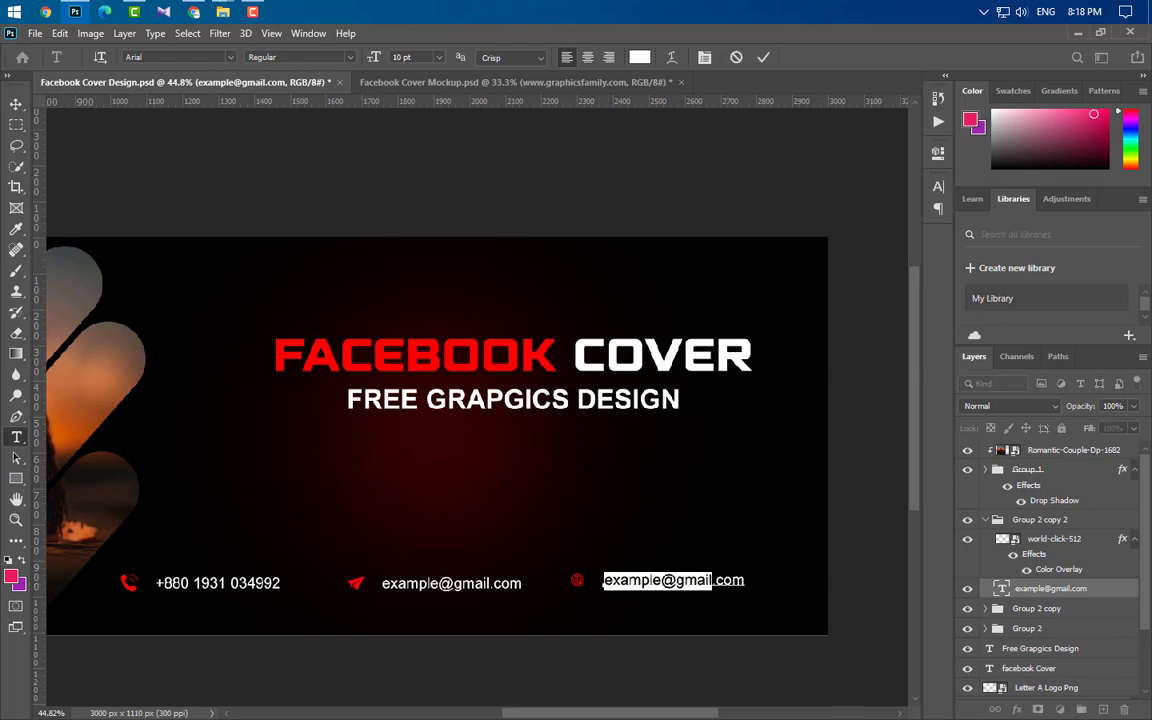
{"action": "type", "text": "www"}
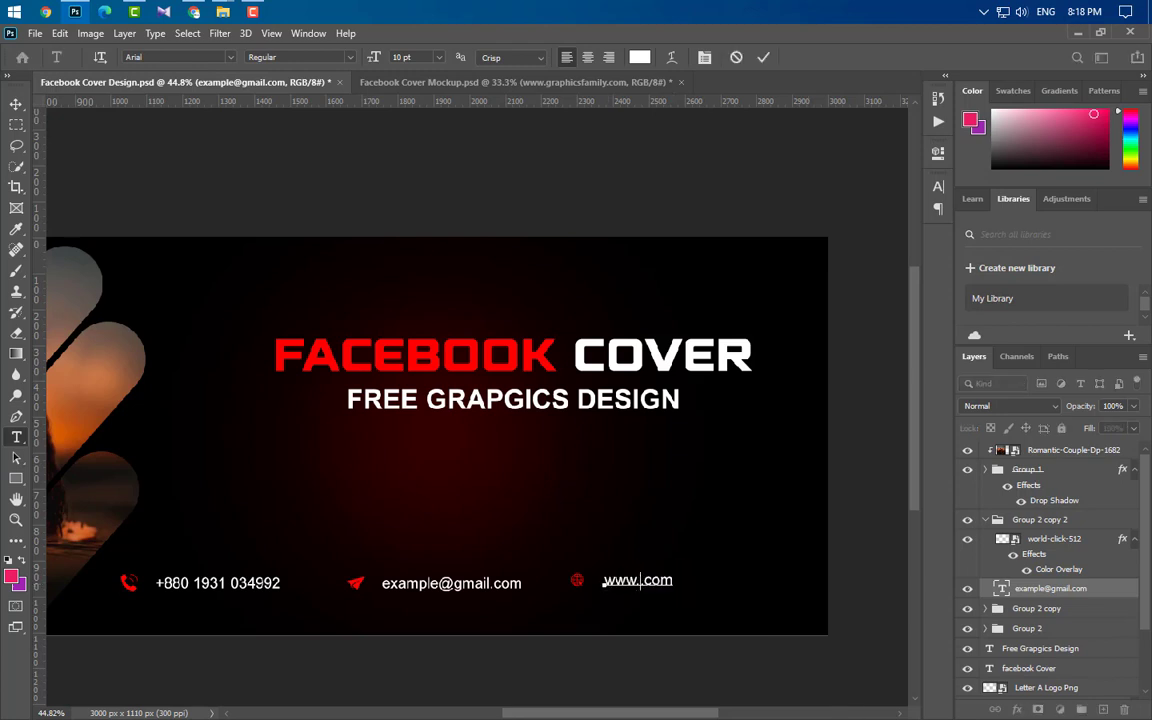
{"action": "type", "text": ".graph"}
{"action": "type", "text": "icsf"}
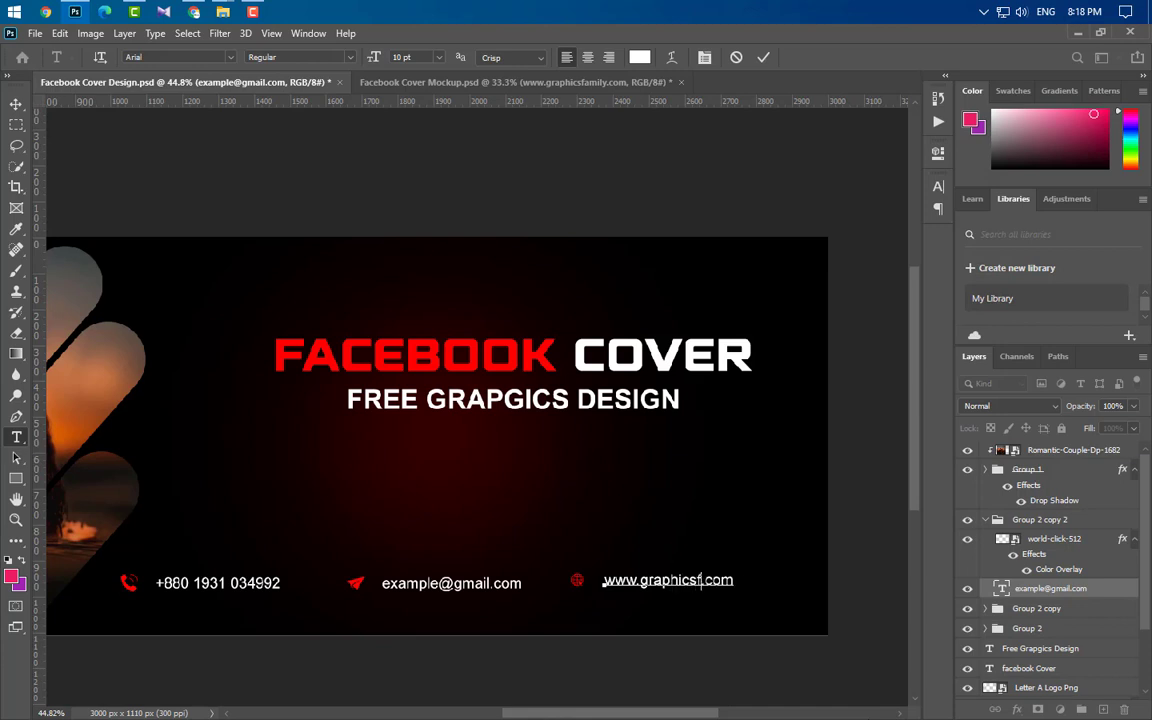
{"action": "type", "text": "amily"}
{"action": "left_click", "coordinate": [763, 57]}
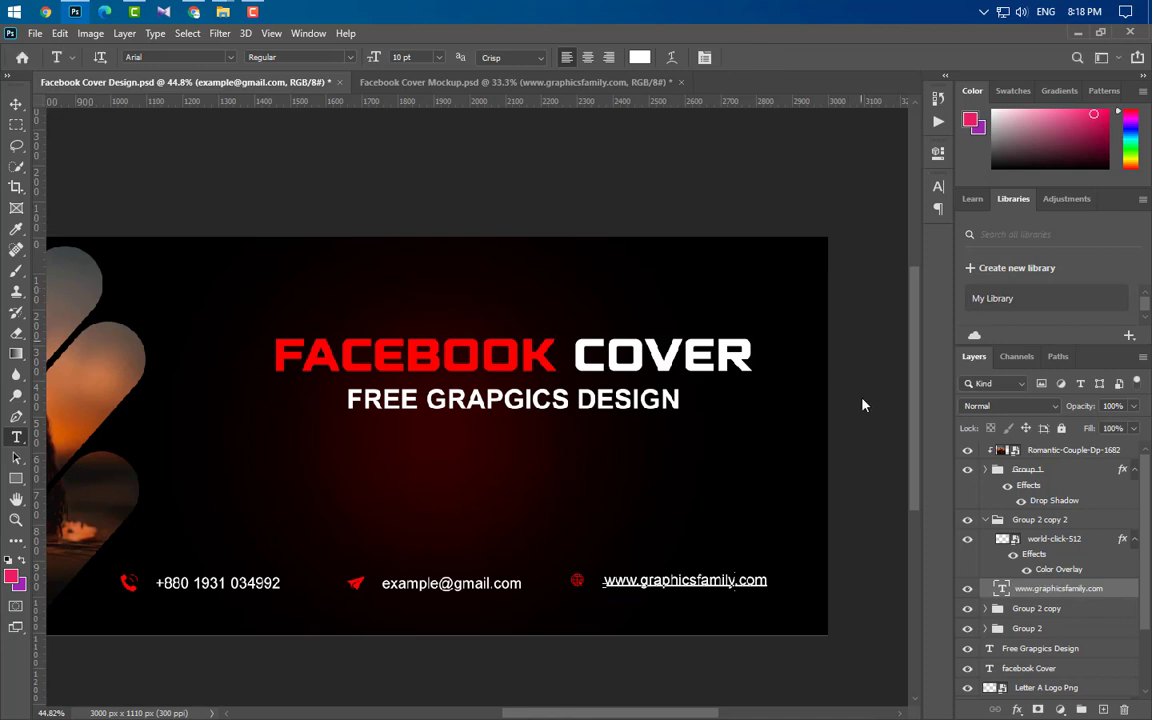
{"action": "left_click", "coordinate": [986, 521]}
{"action": "left_click", "coordinate": [1040, 520]}
{"action": "left_click", "coordinate": [1027, 560], "text": "shift"}
- Nudge the three-group contact row slightly left and scale it to about 98%
{"action": "key", "text": "ctrl+t"}
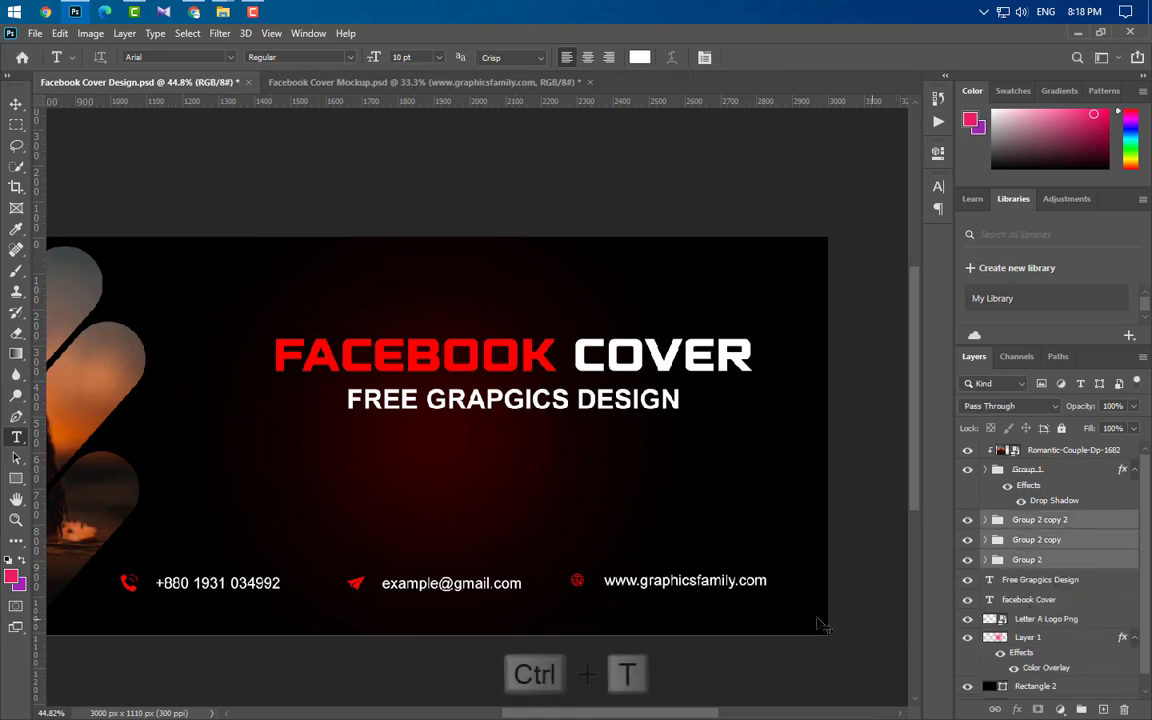
{"action": "left_click_drag", "start_coordinate": [706, 589], "coordinate": [693, 589]}
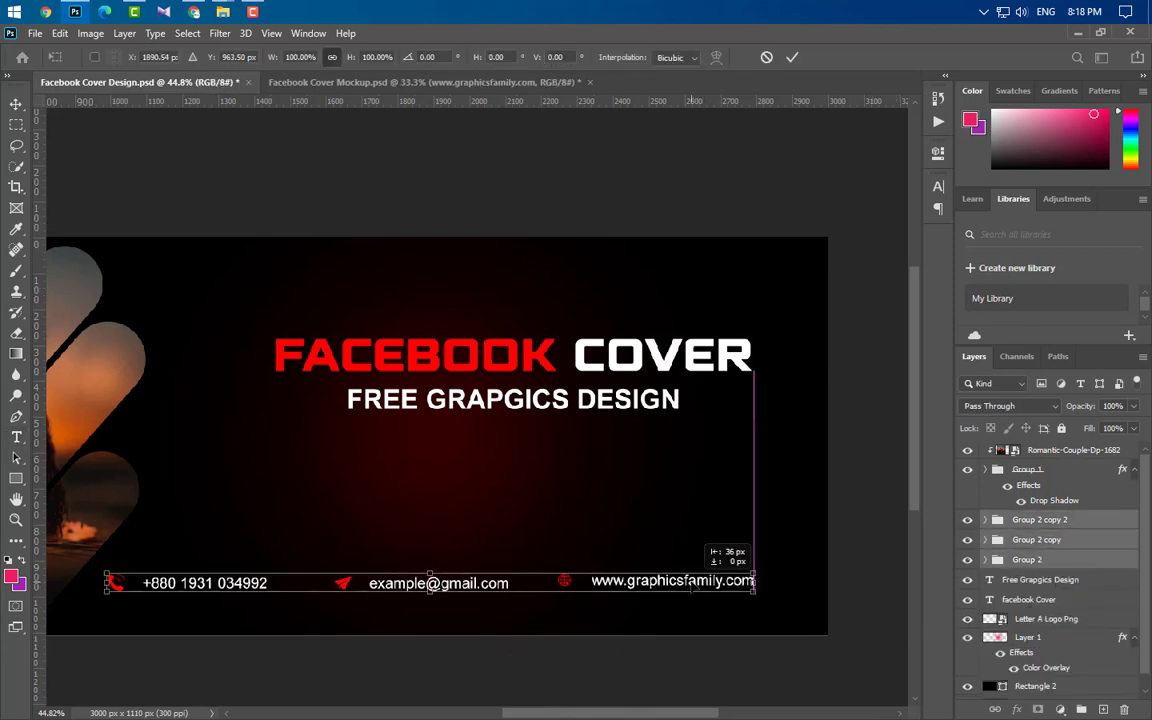
{"action": "left_click_drag", "start_coordinate": [106, 582], "coordinate": [121, 582]}
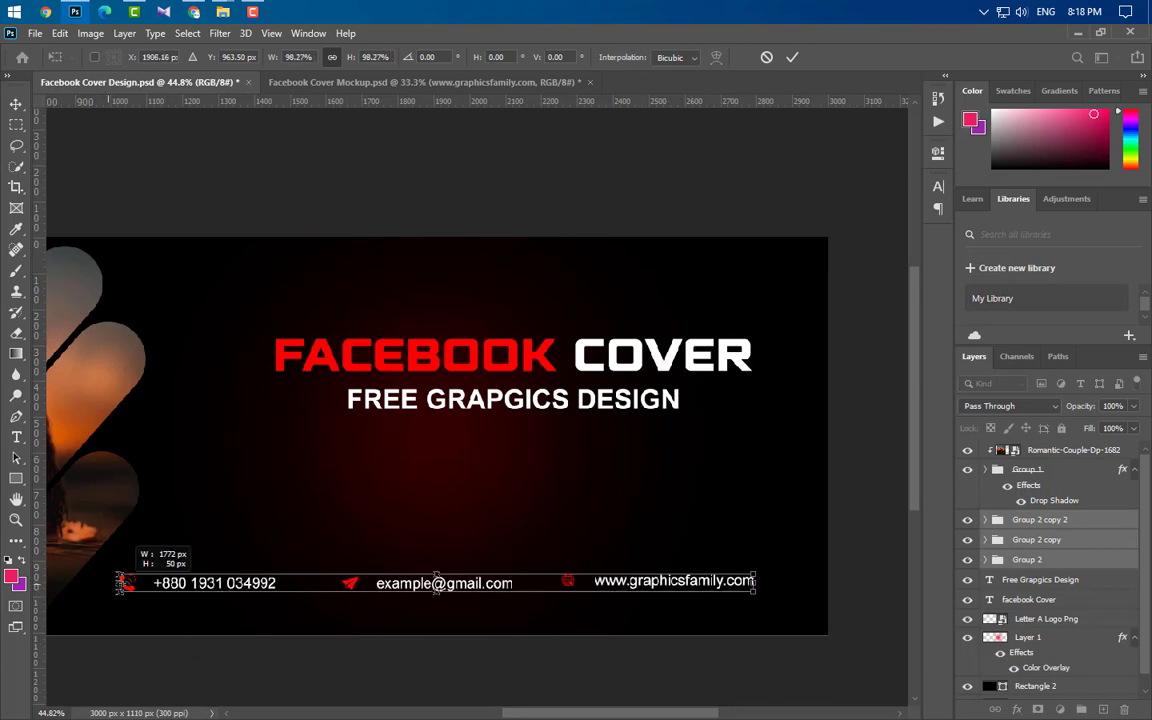
{"action": "key", "text": "Return"}
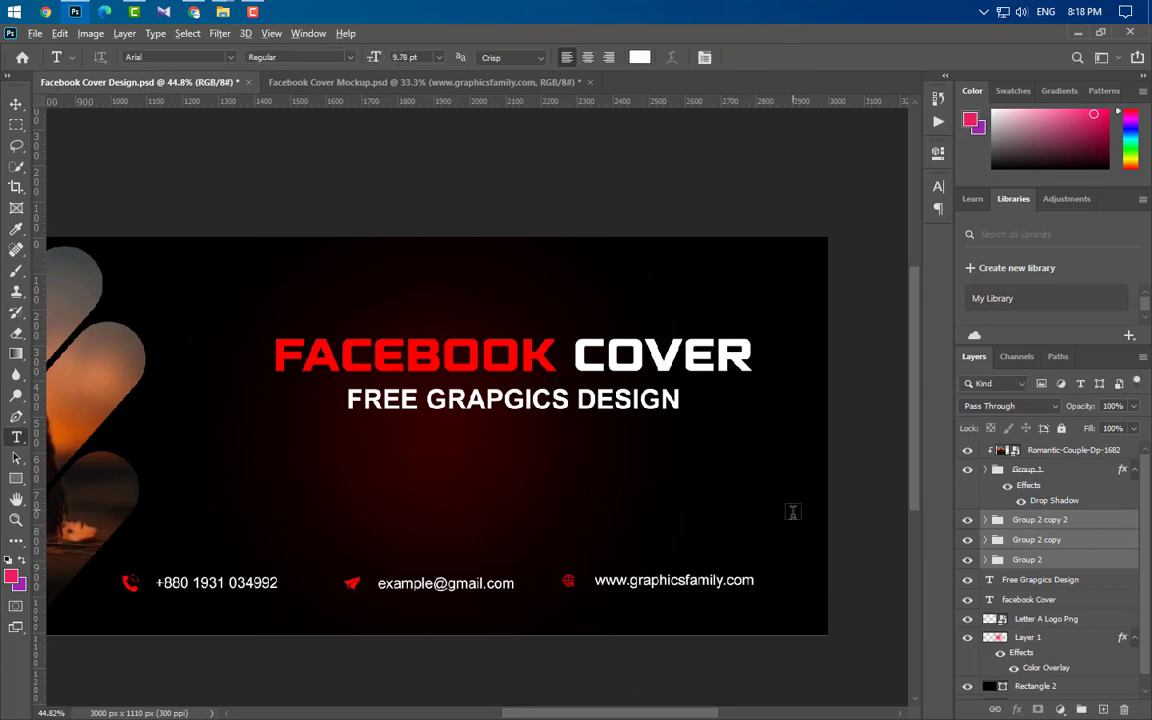
{"action": "scroll", "coordinate": [800, 506], "scroll_direction": "up", "scroll_amount": 3}
{"action": "scroll", "coordinate": [800, 517], "scroll_direction": "up", "scroll_amount": 1}
{"action": "scroll", "coordinate": [800, 518], "scroll_direction": "up", "scroll_amount": 2}
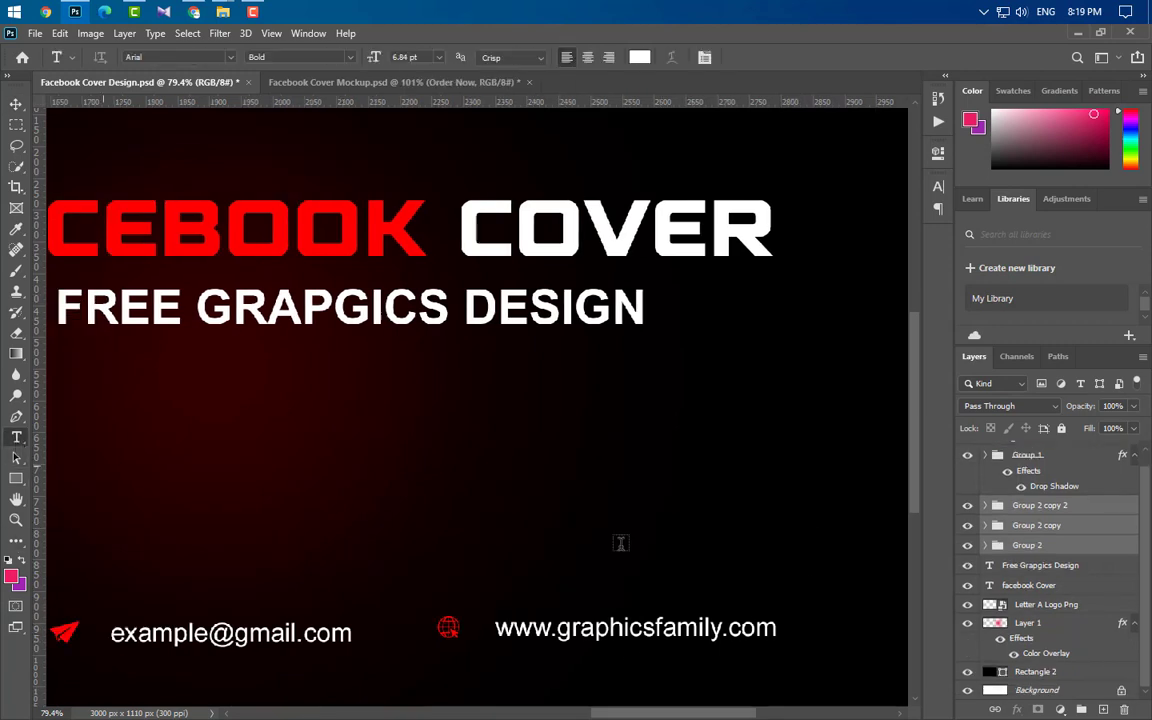
- Add a white 13 pt Arial Bold 'Order Now' label at the cover's lower right
{"action": "left_click", "coordinate": [591, 503]}
{"action": "key", "text": "BackSpace"}
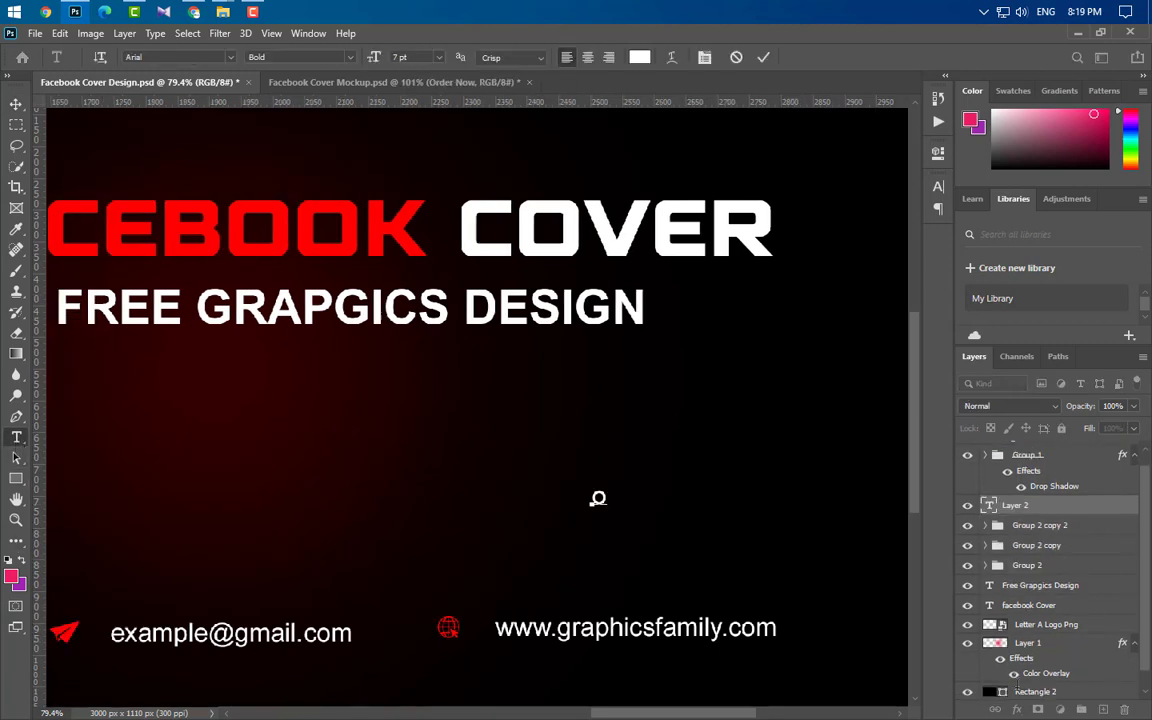
{"action": "type", "text": "er Now"}
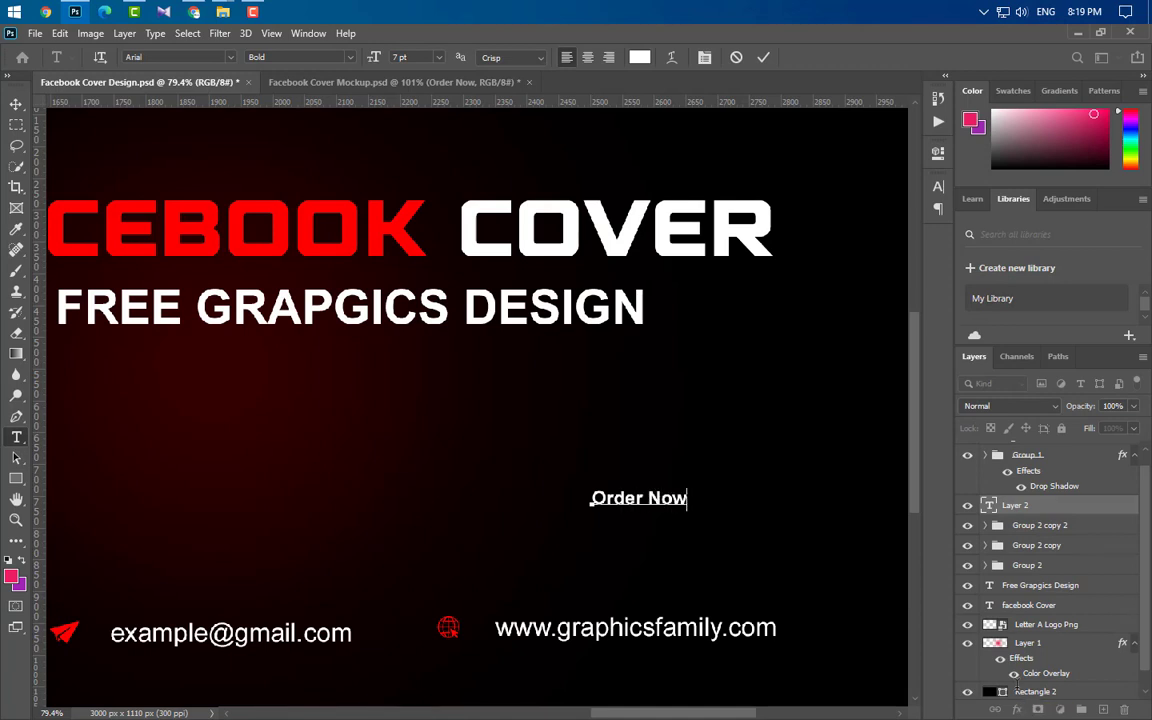
{"action": "left_click", "coordinate": [763, 57]}
{"action": "left_click", "coordinate": [937, 198]}
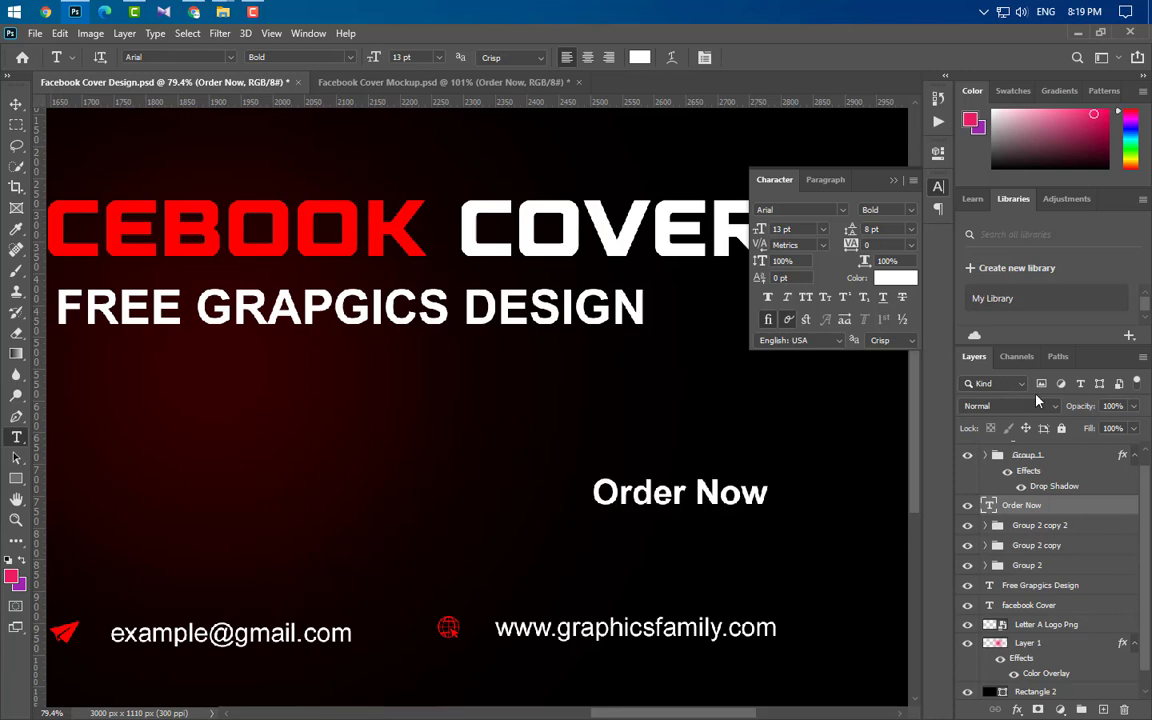
{"action": "key", "text": "u"}
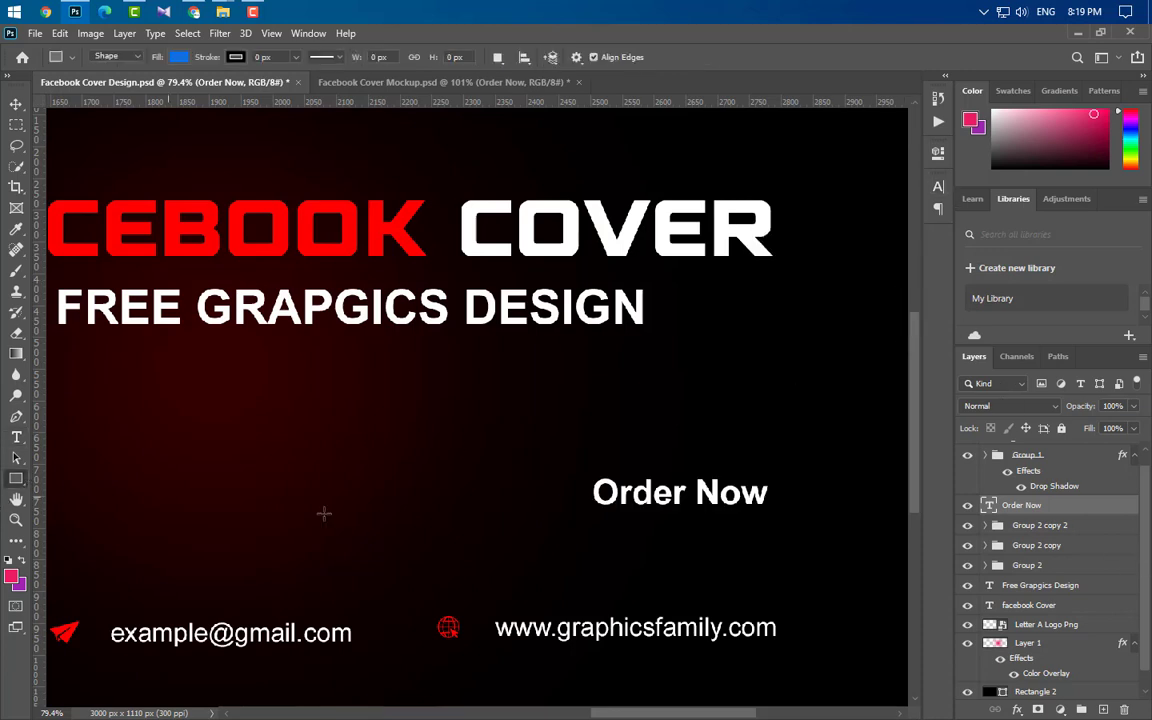
{"action": "left_click_drag", "start_coordinate": [560, 460], "coordinate": [793, 530]}
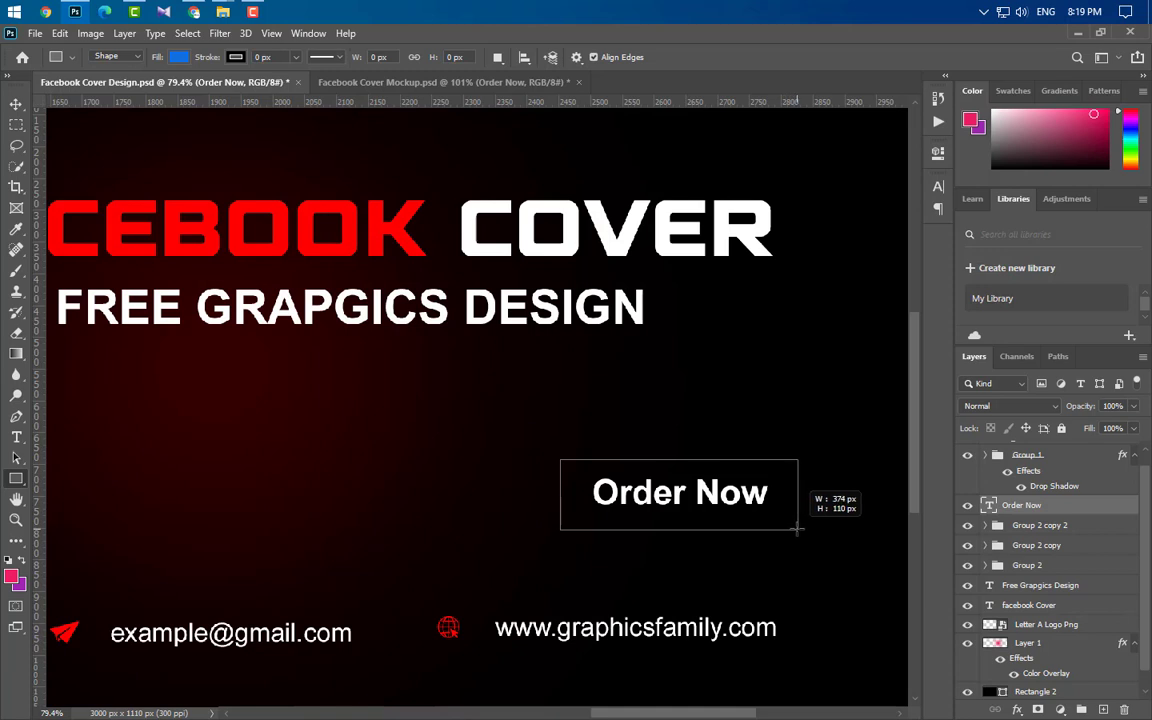
- Finish the rounded Rectangle 3 around Order Now and move it beneath the text layer
{"action": "left_click_drag", "start_coordinate": [798, 531], "coordinate": [800, 531]}
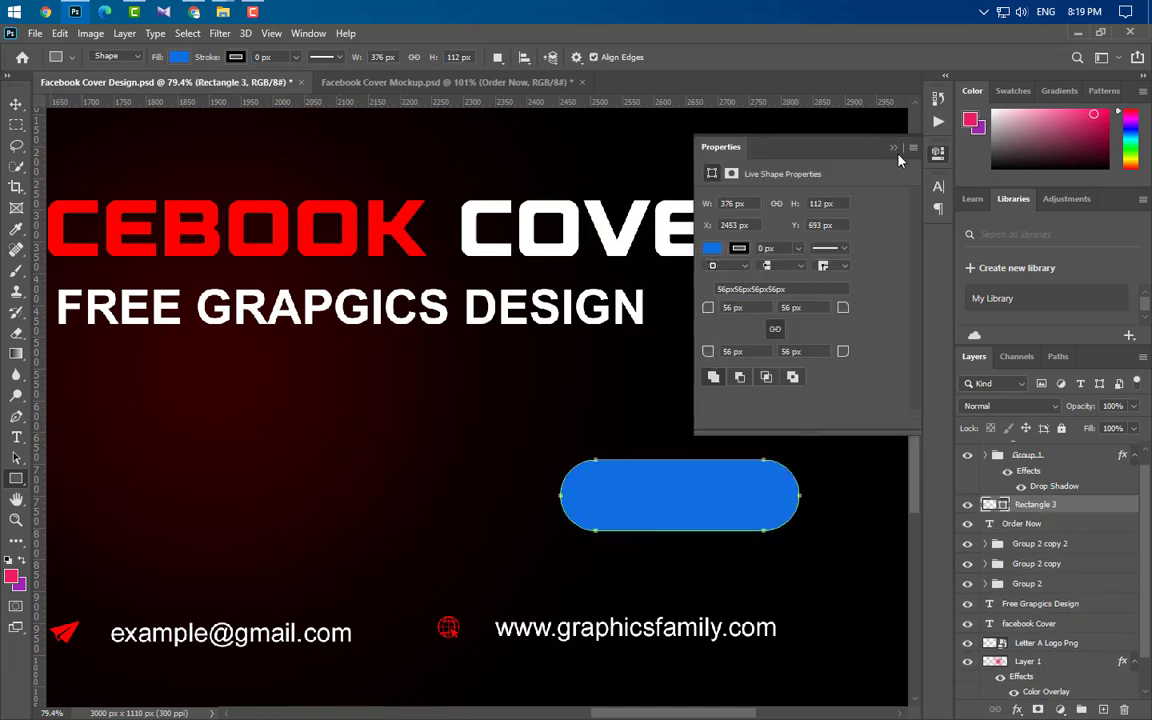
{"action": "left_click", "coordinate": [894, 148]}
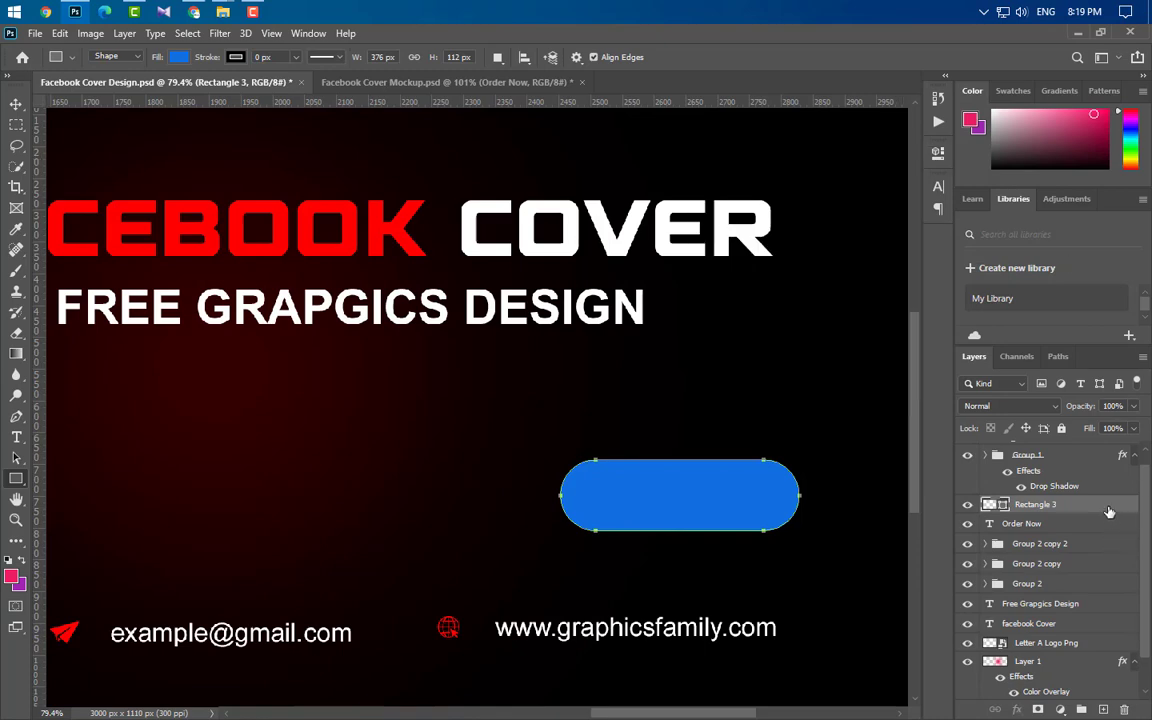
{"action": "left_click_drag", "start_coordinate": [1108, 512], "coordinate": [1105, 533]}
{"action": "key", "text": "v"}
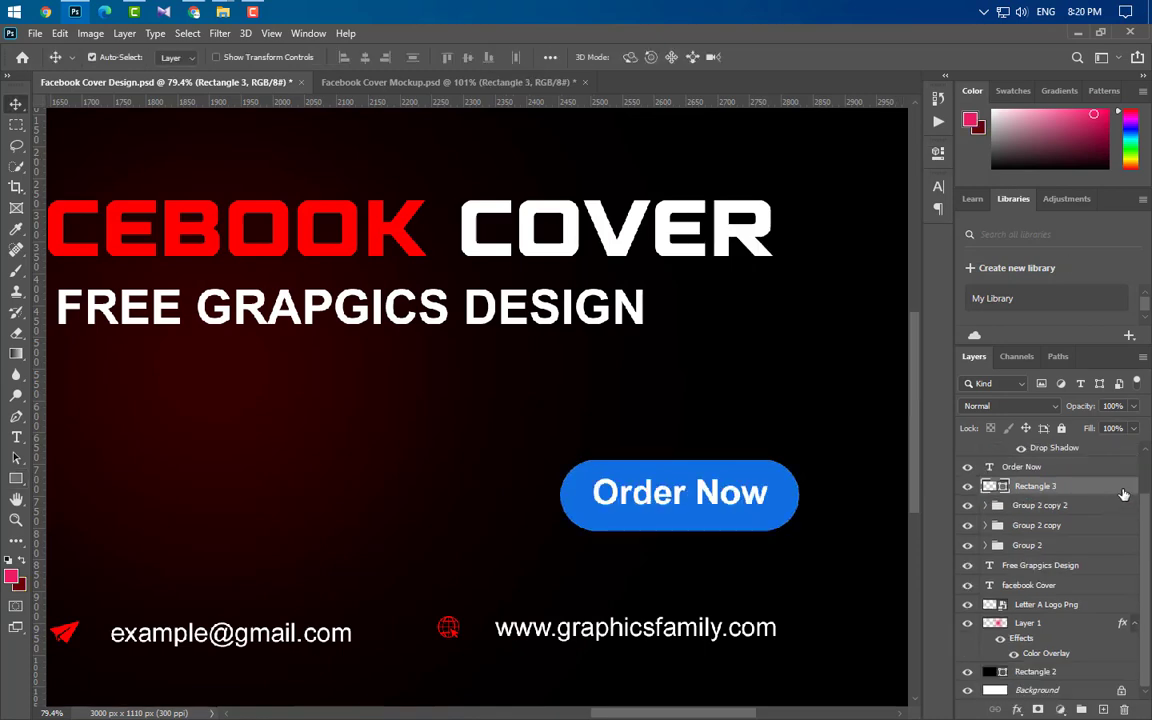
- Fill the button with a reflected Gradient Overlay whose stops are all 6c0101
{"action": "left_click", "coordinate": [660, 514]}
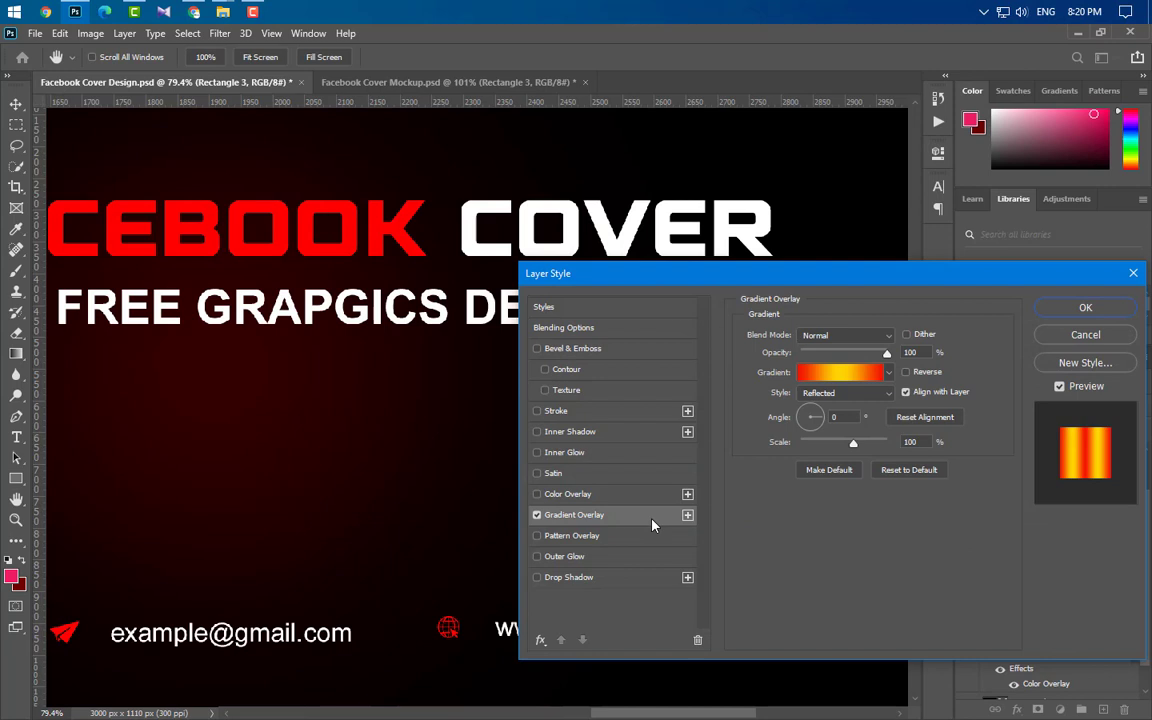
{"action": "left_click", "coordinate": [860, 375]}
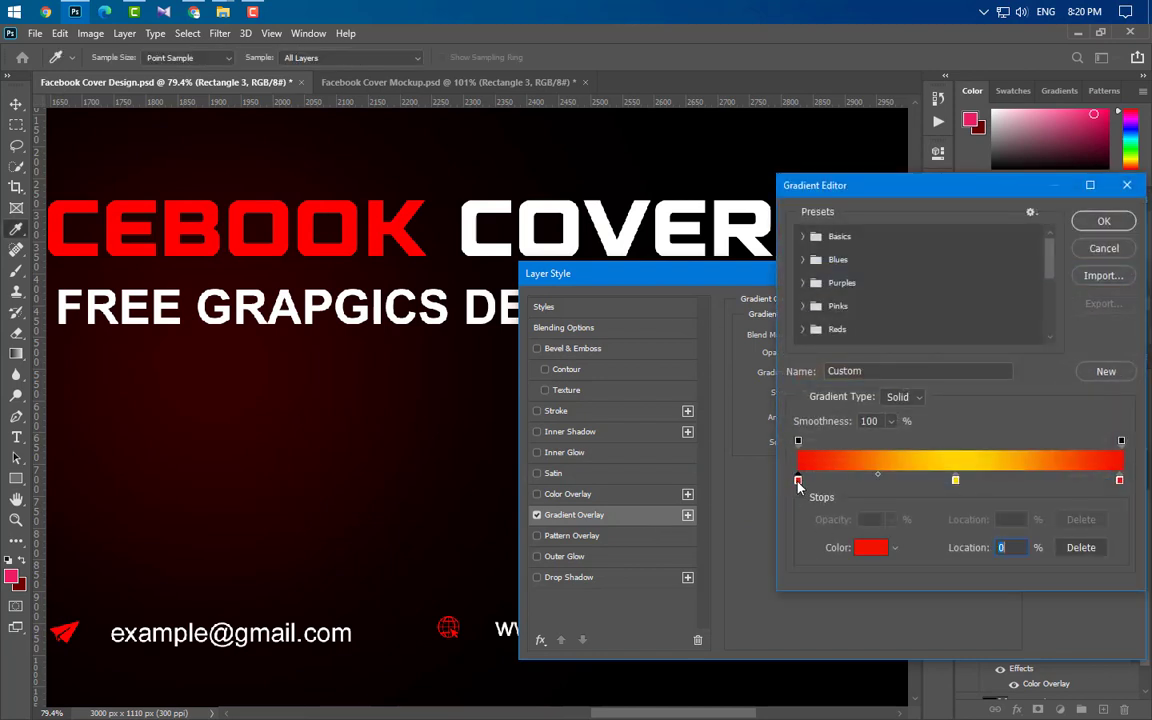
{"action": "double_click", "coordinate": [798, 481]}
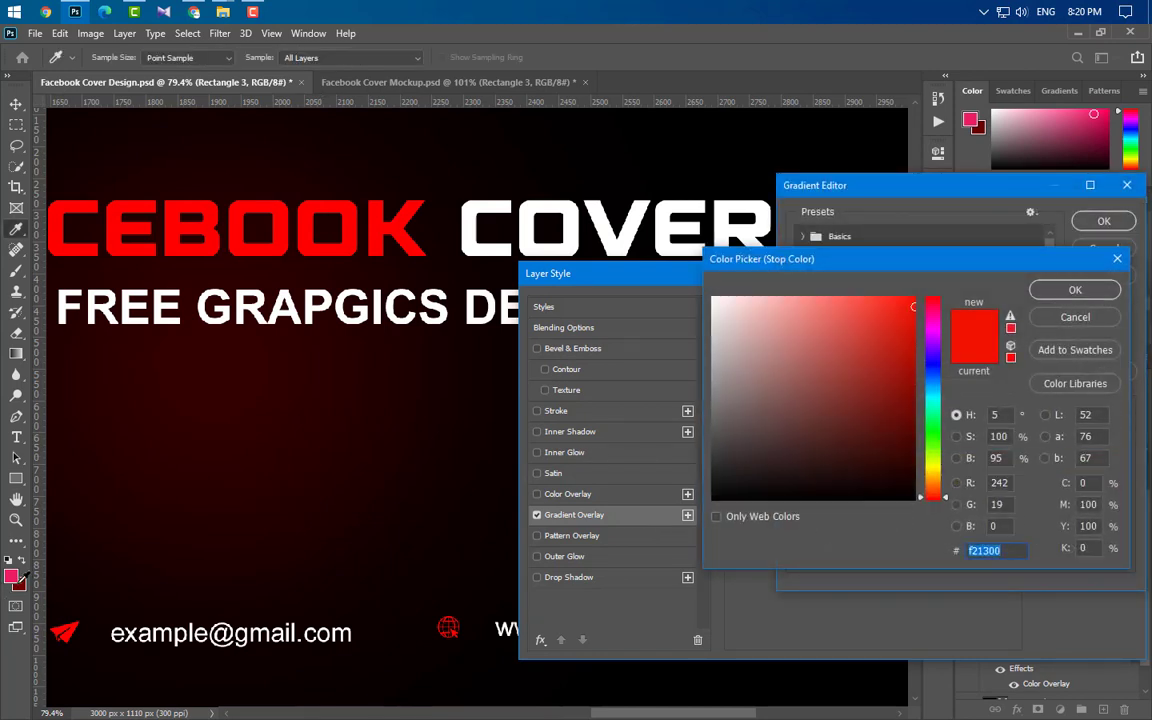
{"action": "type", "text": "6c0101"}
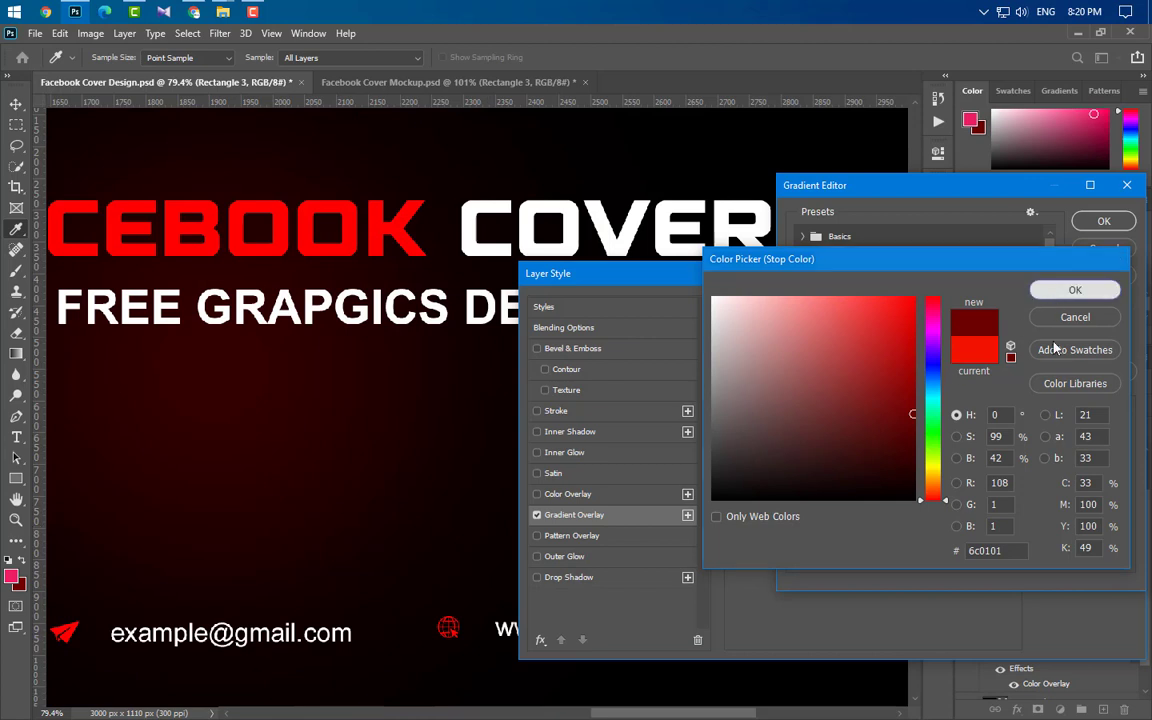
{"action": "left_click", "coordinate": [1067, 289]}
{"action": "double_click", "coordinate": [956, 481]}
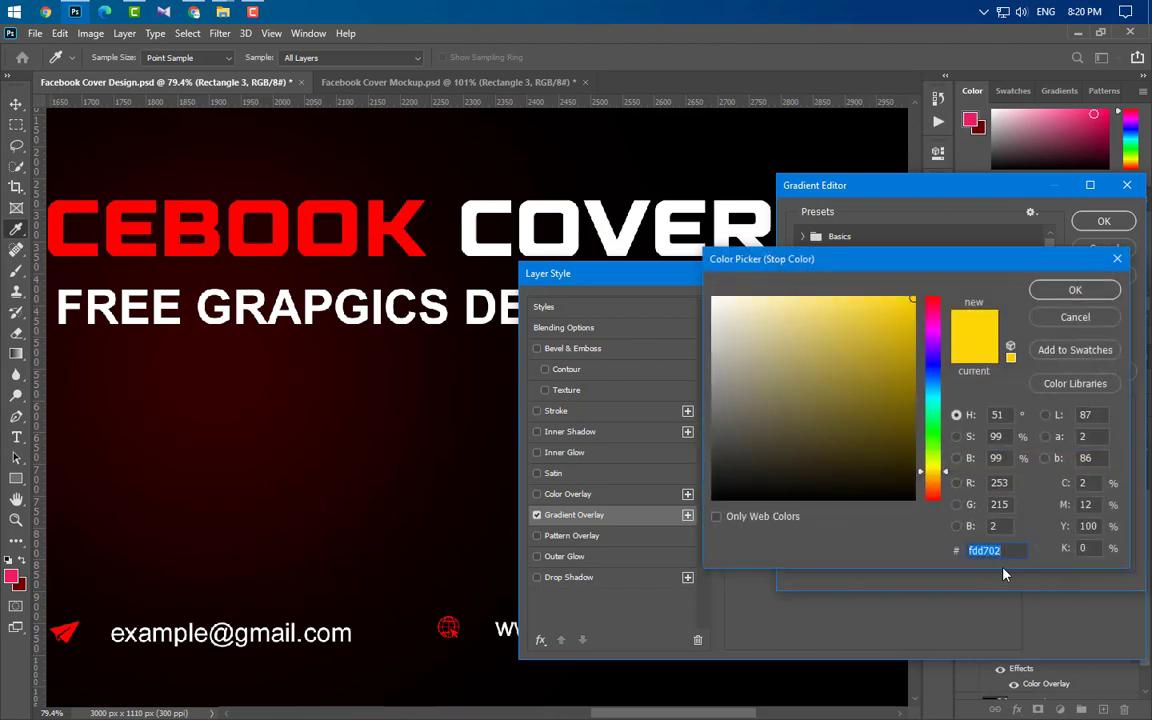
{"action": "type", "text": "6c0101"}
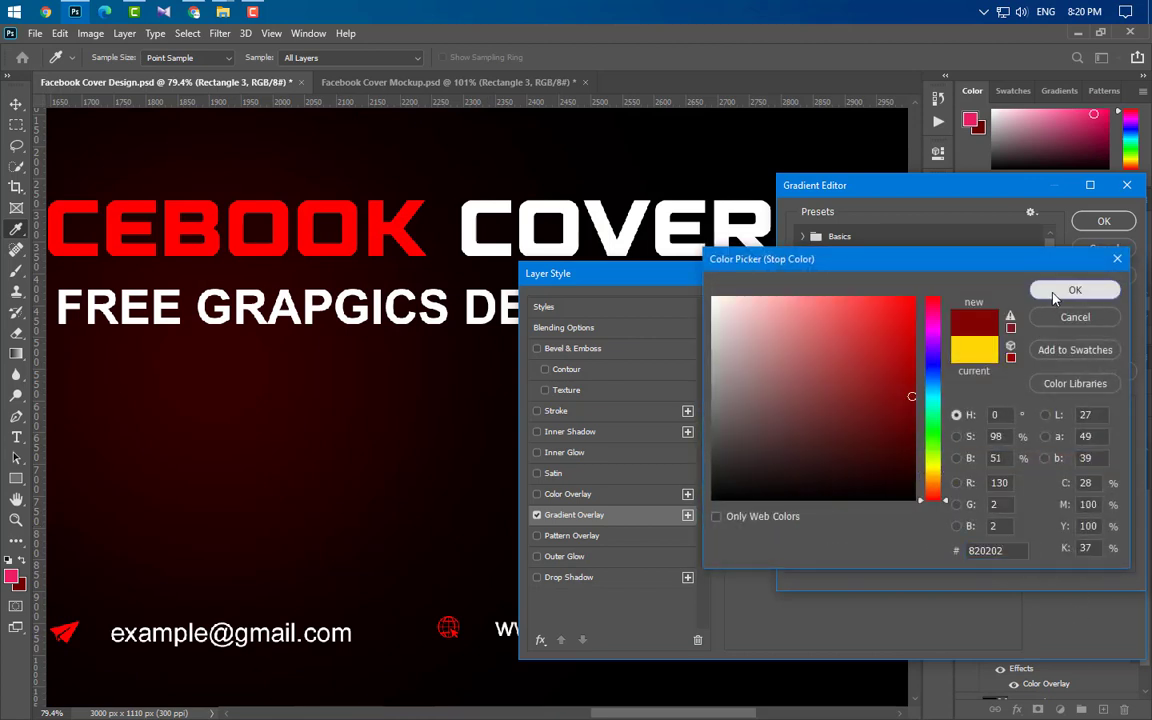
{"action": "left_click", "coordinate": [1075, 289]}
{"action": "double_click", "coordinate": [1119, 480]}
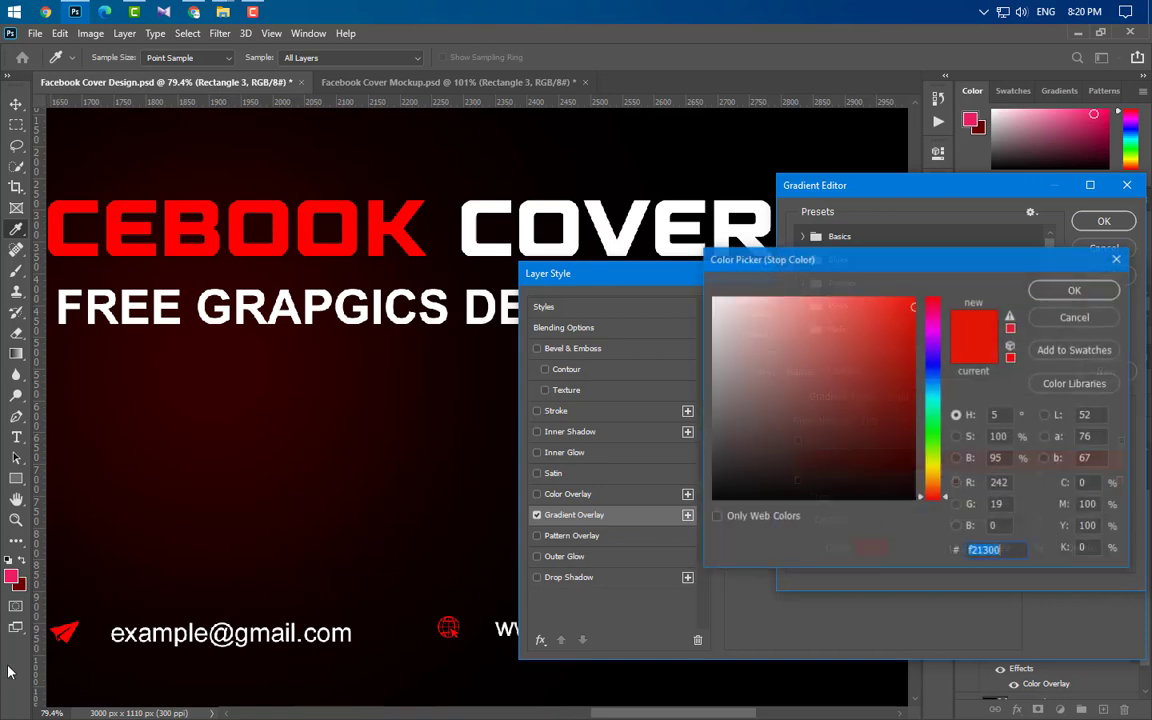
{"action": "left_click", "coordinate": [1075, 289]}
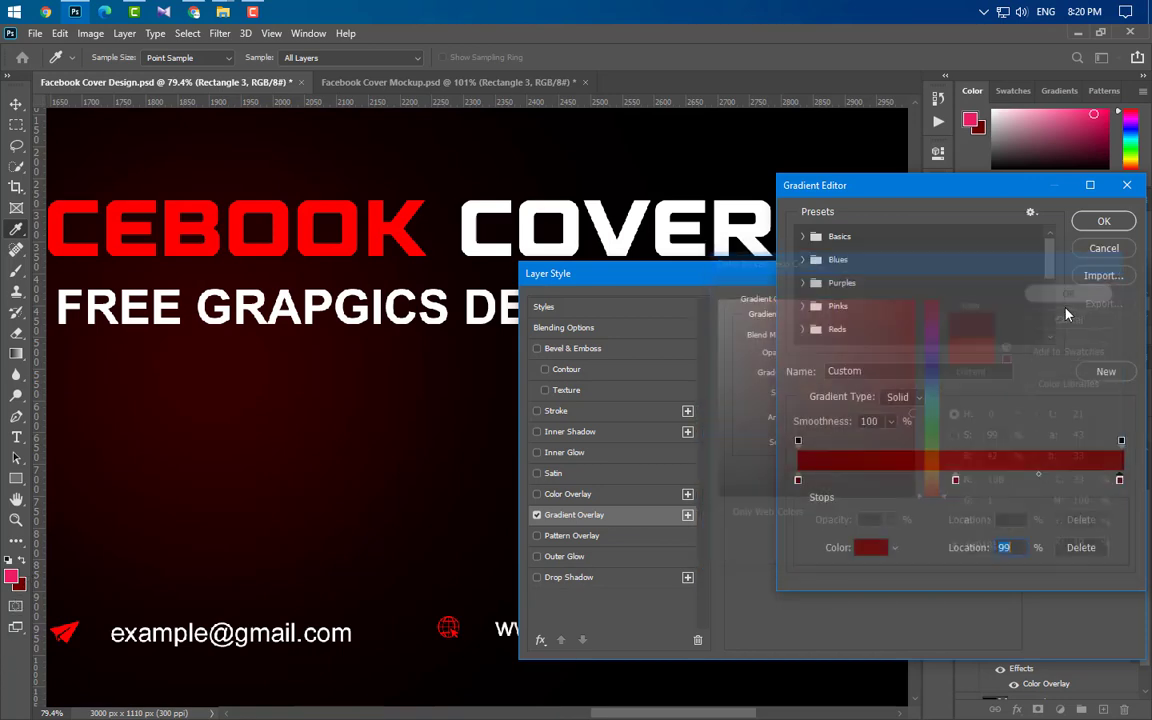
{"action": "left_click", "coordinate": [1104, 221]}
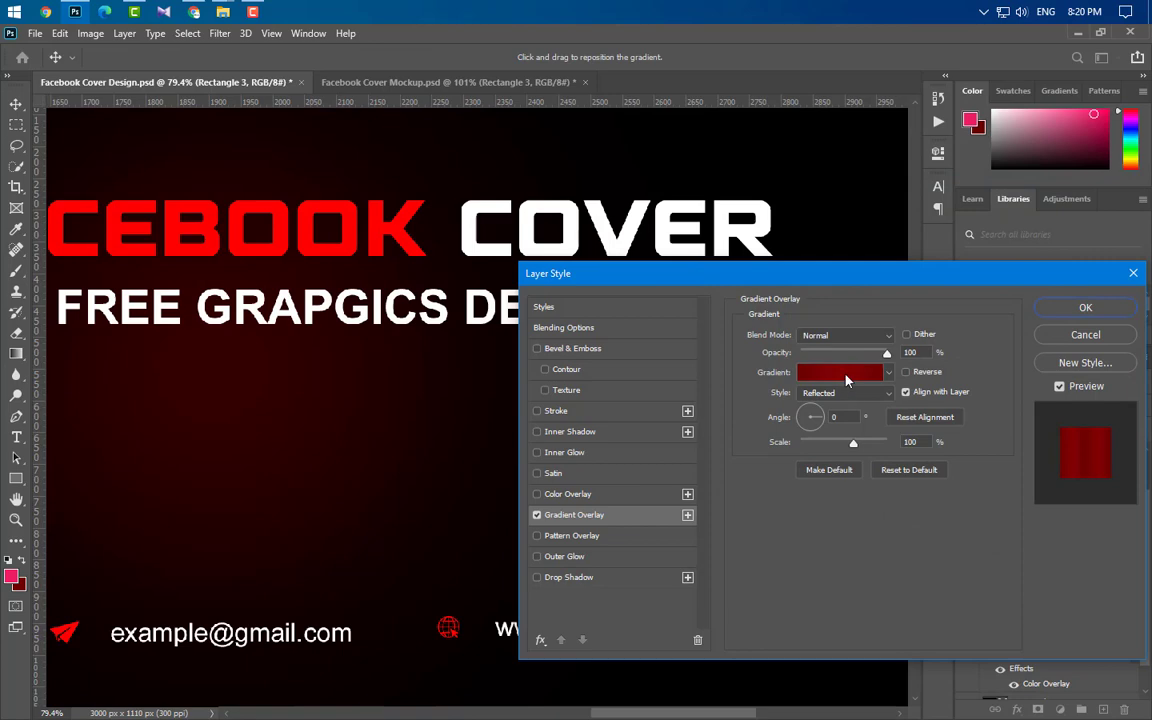
{"action": "left_click", "coordinate": [1100, 310]}
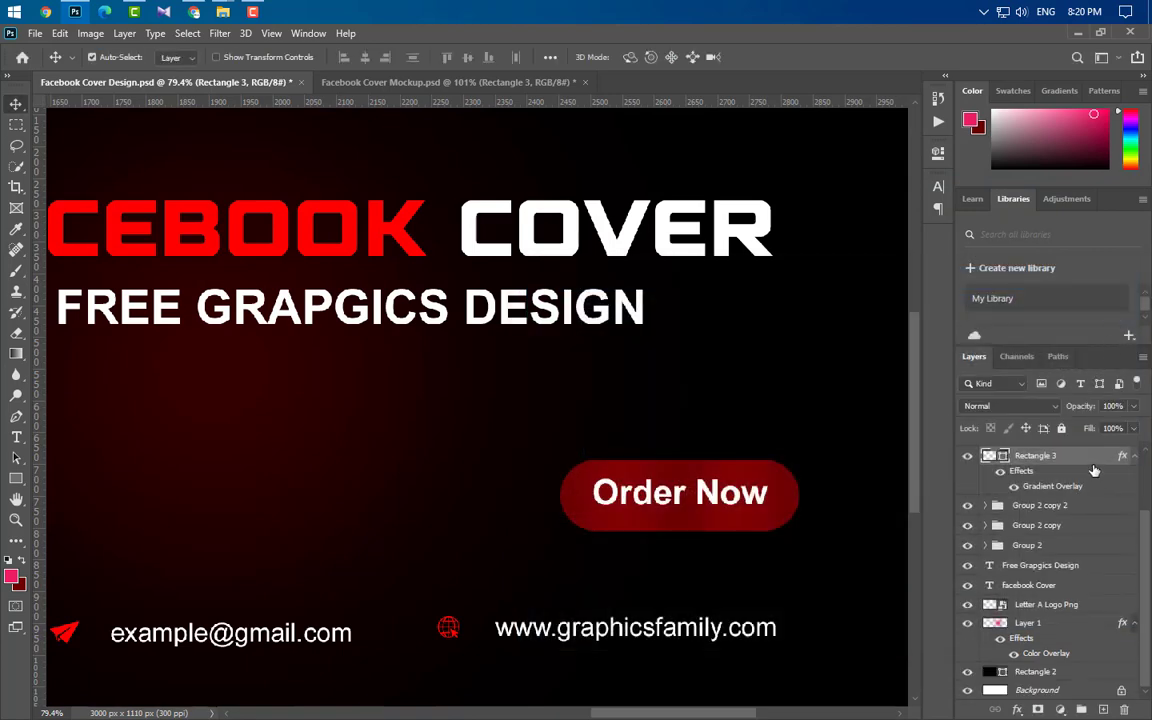
- Add a drop shadow to the Order Now button, entering the values 10 and 15
{"action": "double_click", "coordinate": [1075, 455]}
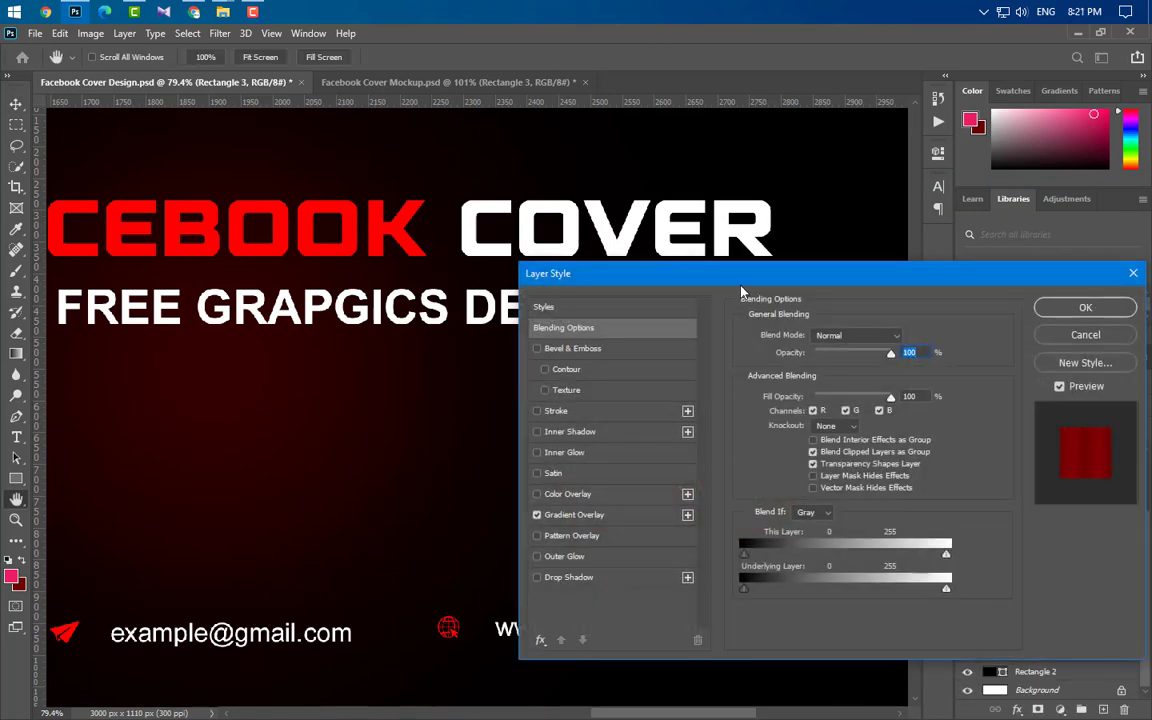
{"action": "mouse_move", "coordinate": [741, 290]}
{"action": "left_mouse_down"}
{"action": "mouse_move", "coordinate": [983, 230]}
{"action": "mouse_move", "coordinate": [968, 204]}
{"action": "left_mouse_up"}
{"action": "left_click", "coordinate": [840, 512]}
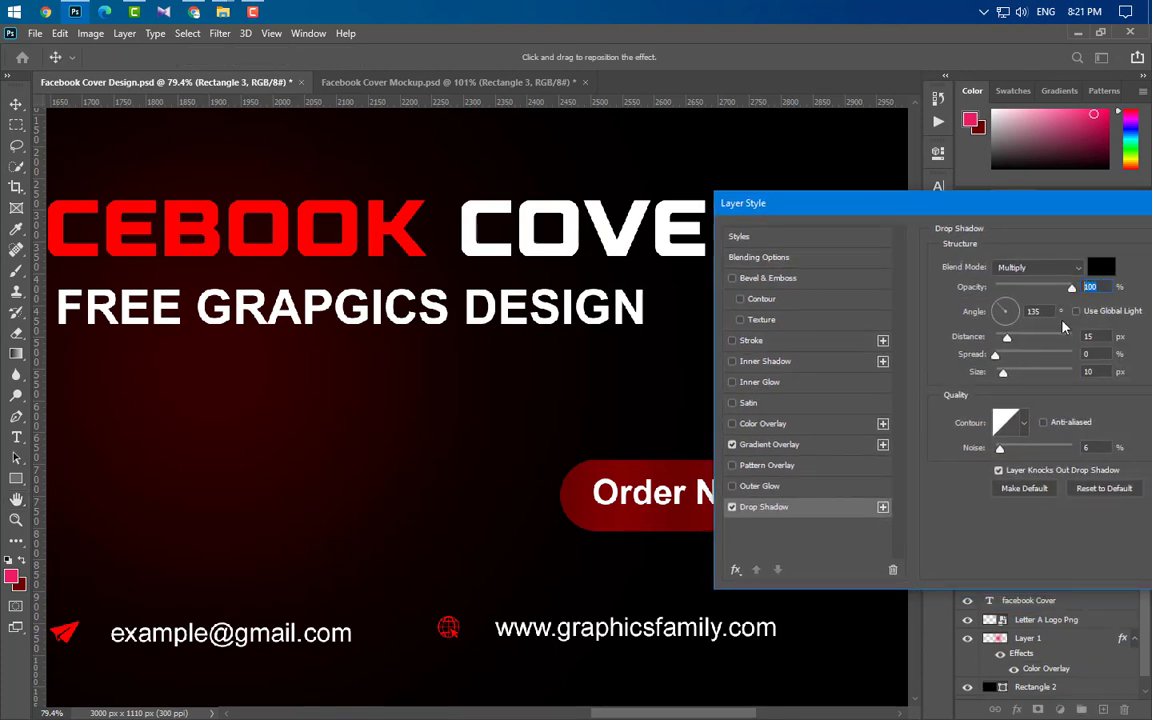
{"action": "key", "text": "Tab"}
{"action": "key", "text": "Tab"}
{"action": "type", "text": "1"}
{"action": "type", "text": "0"}
{"action": "key", "text": "Tab"}
{"action": "key", "text": "Tab"}
{"action": "type", "text": "15"}
{"action": "left_click_drag", "start_coordinate": [1028, 217], "coordinate": [761, 245]}
{"action": "left_click", "coordinate": [1026, 267]}
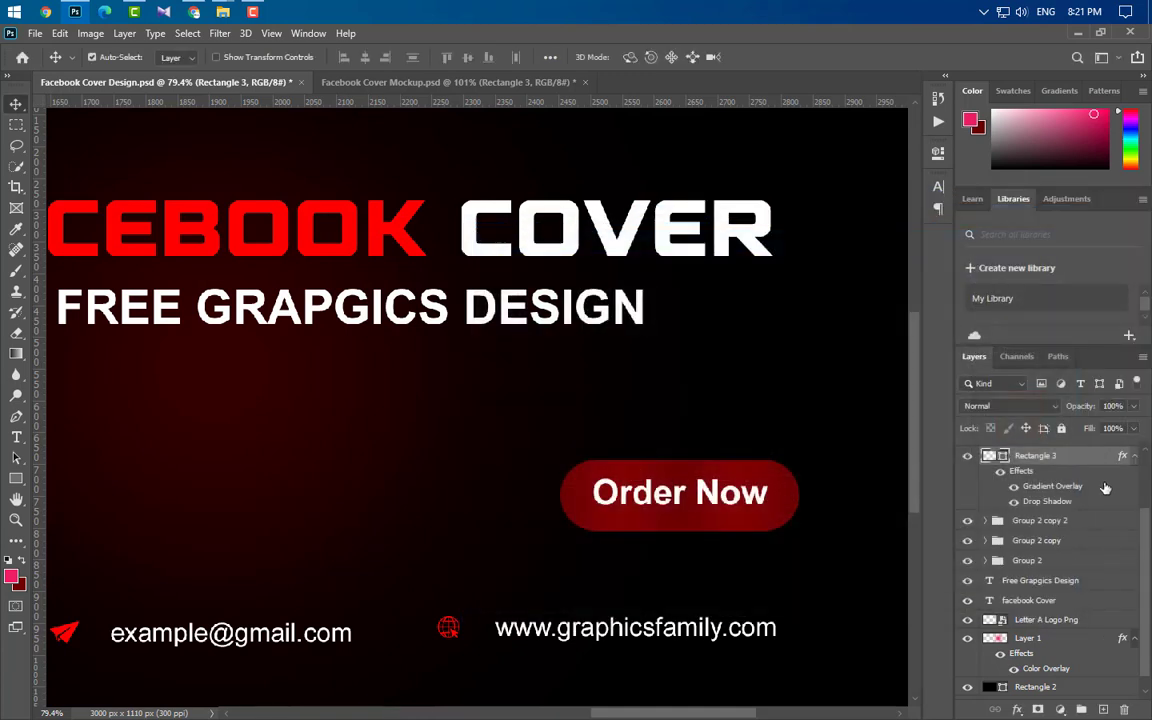
- Duplicate the pill as Rectangle 3 copy, making it slightly narrower, shorter and centred
{"action": "left_click_drag", "start_coordinate": [1035, 456], "coordinate": [1081, 709]}
{"action": "key", "text": "ctrl+t"}
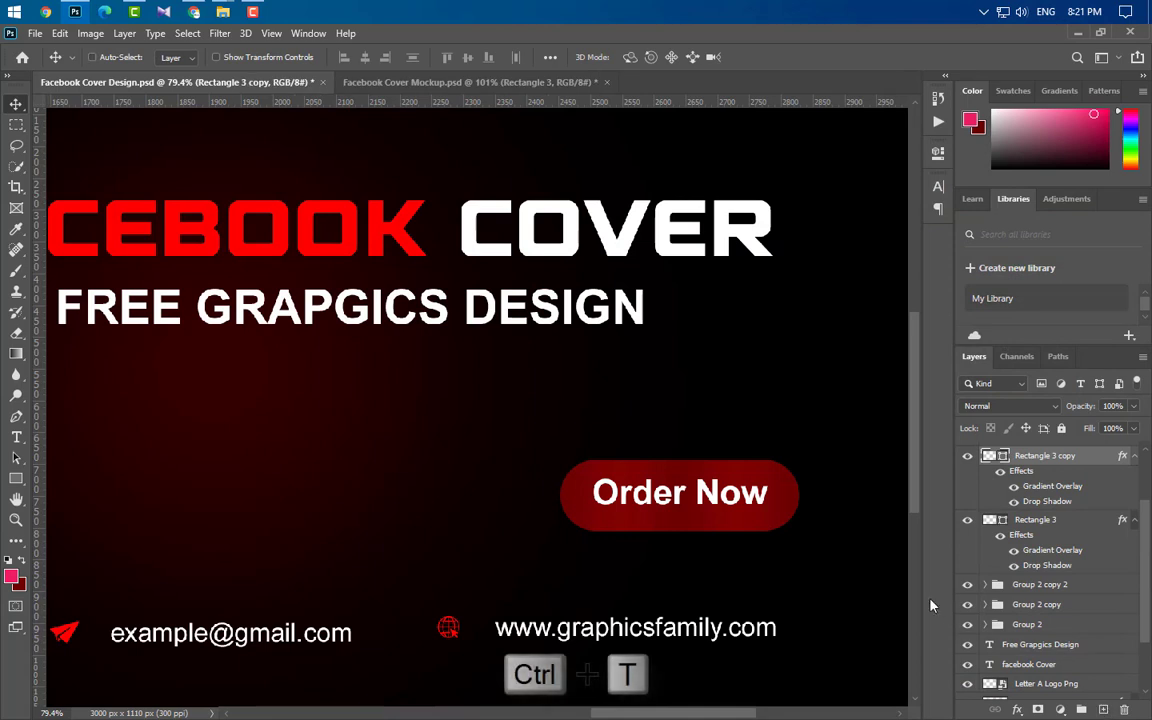
{"action": "left_click_drag", "start_coordinate": [797, 494], "coordinate": [787, 494]}
{"action": "scroll", "coordinate": [800, 520], "scroll_direction": "up", "scroll_amount": 2}
{"action": "scroll", "coordinate": [800, 520], "scroll_direction": "up", "scroll_amount": 2}
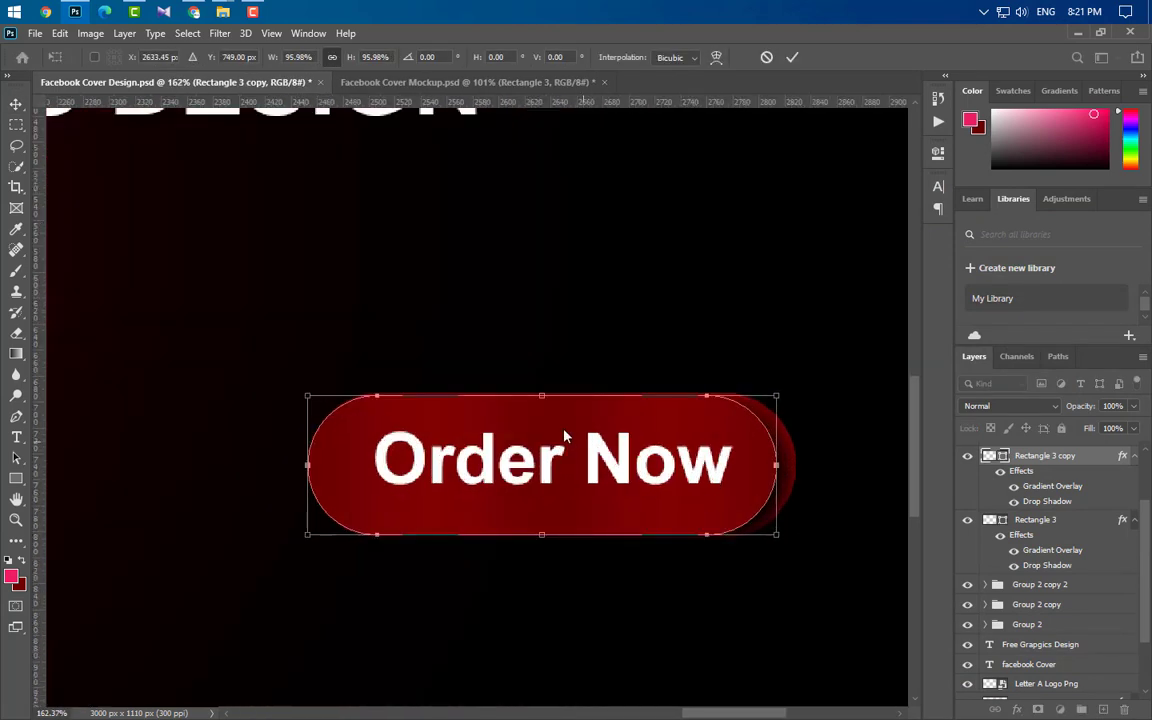
{"action": "left_click_drag", "start_coordinate": [541, 397], "coordinate": [541, 409]}
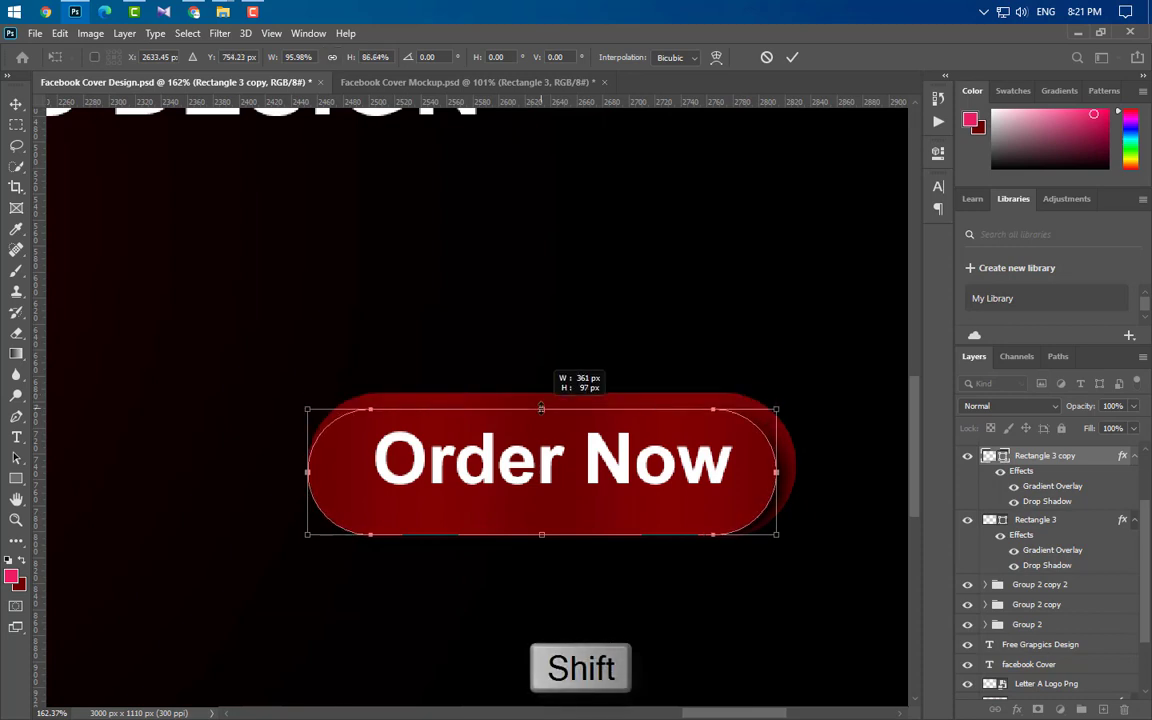
{"action": "left_click_drag", "start_coordinate": [614, 467], "coordinate": [623, 465]}
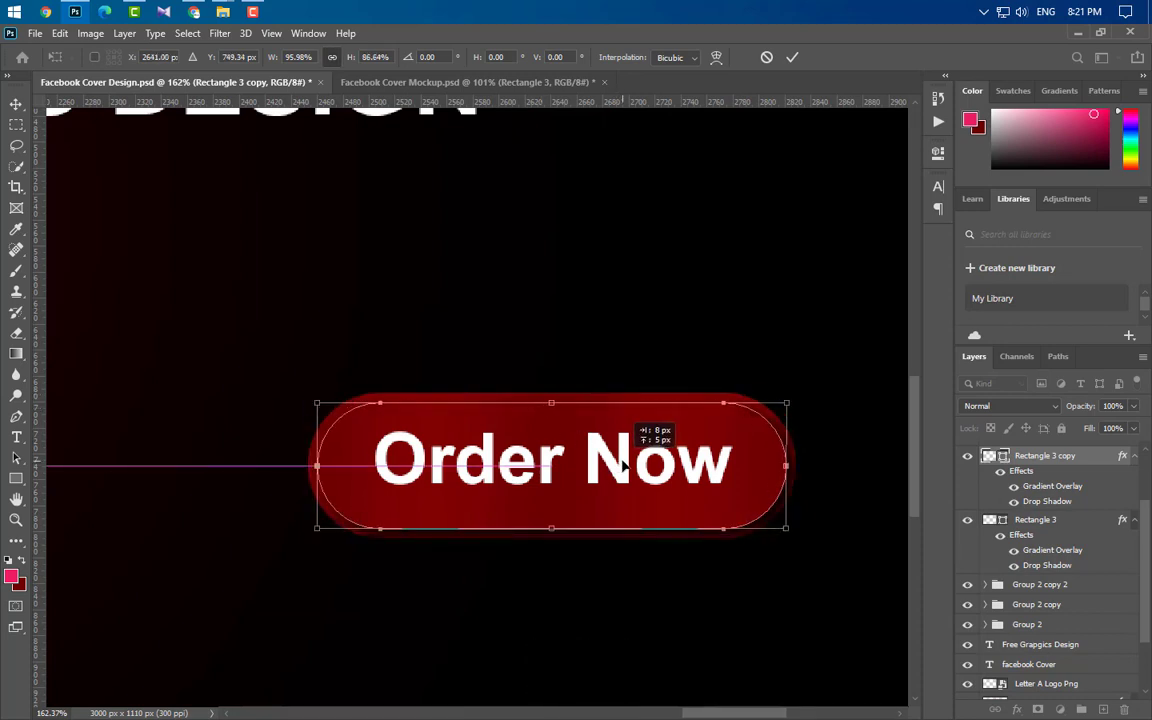
{"action": "left_click", "coordinate": [790, 58]}
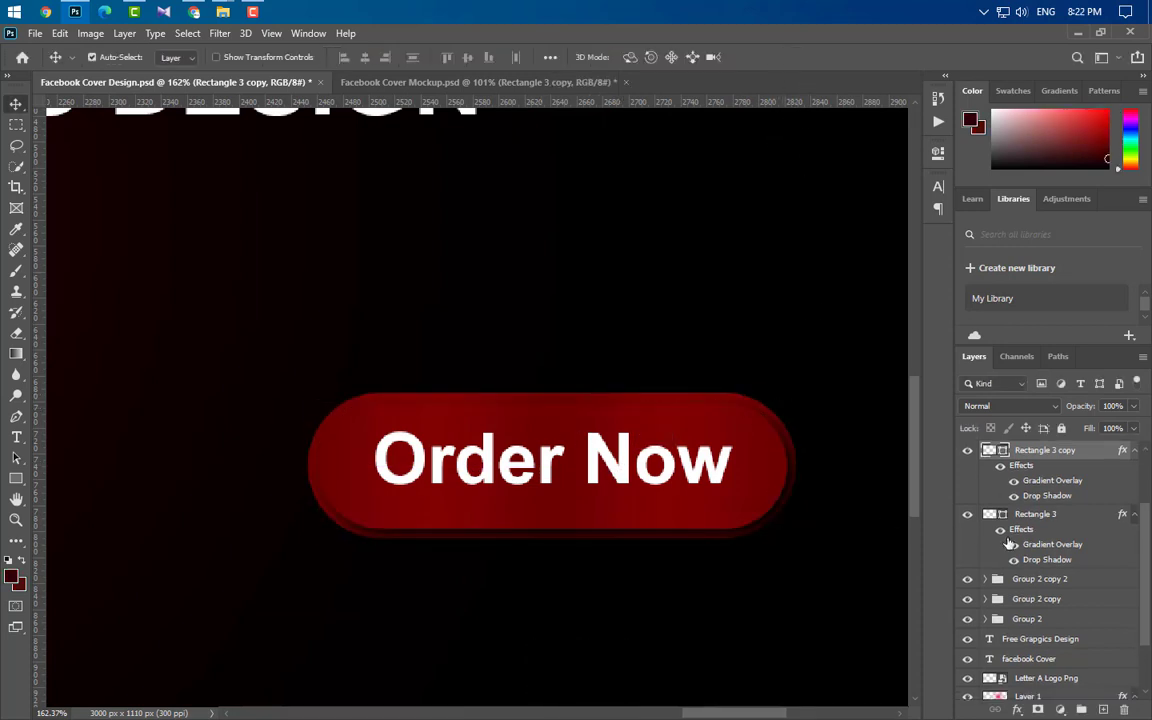
- Darken the copy's gradient overlay, setting the right stop to 2b0000
{"action": "double_click", "coordinate": [1052, 480]}
{"action": "left_click", "coordinate": [758, 334]}
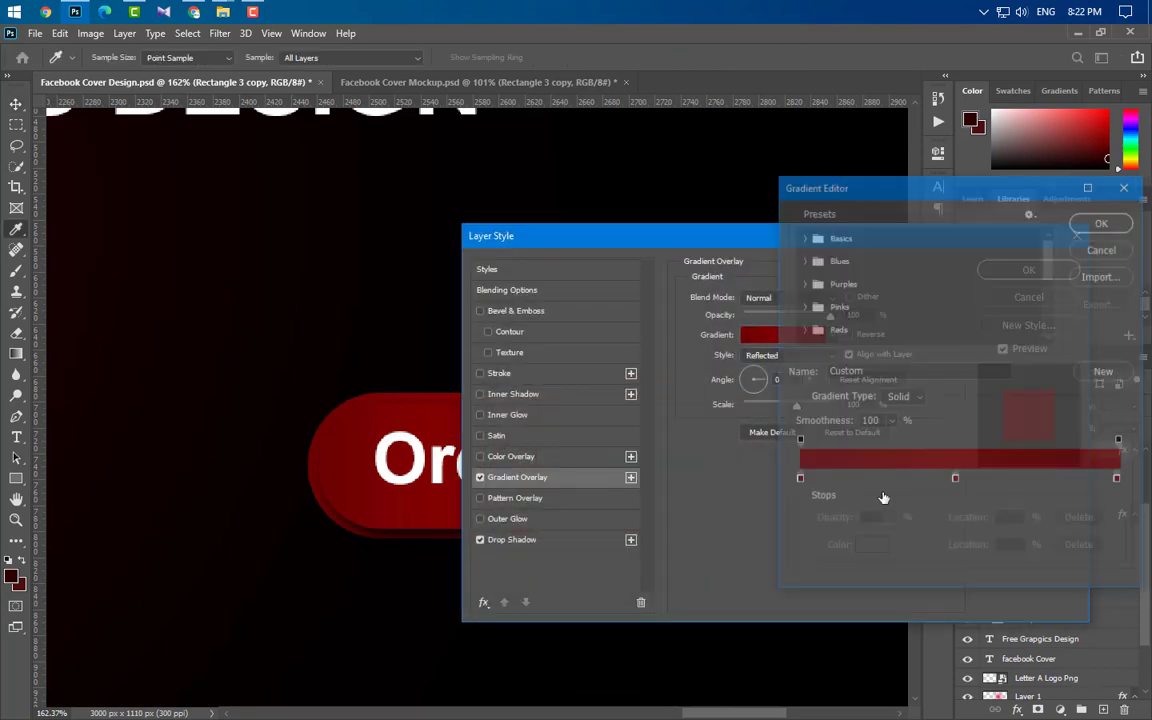
{"action": "left_click", "coordinate": [798, 480]}
{"action": "double_click", "coordinate": [798, 481]}
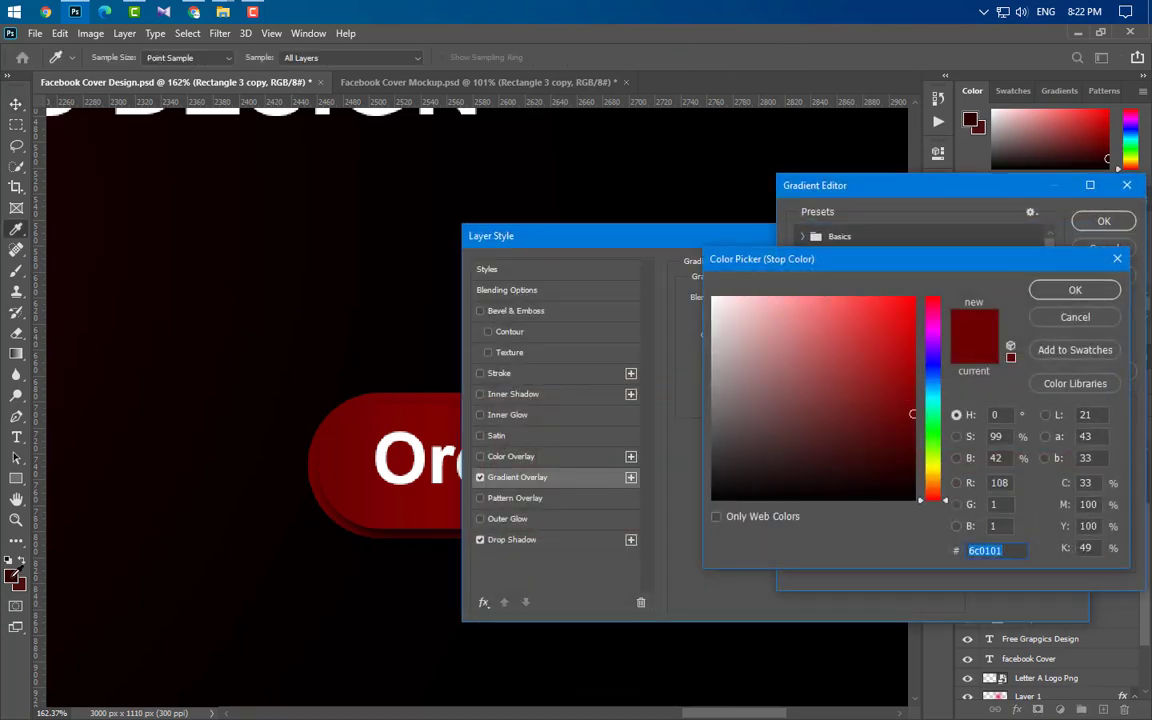
{"action": "left_click", "coordinate": [1034, 297]}
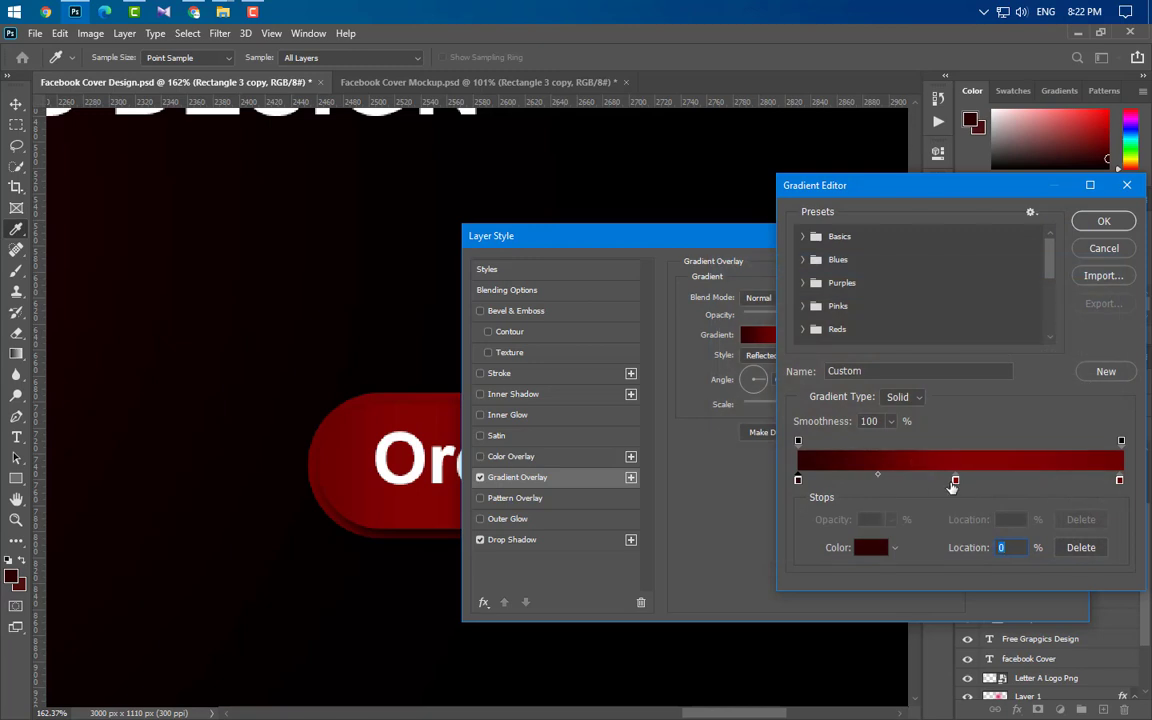
{"action": "double_click", "coordinate": [955, 481]}
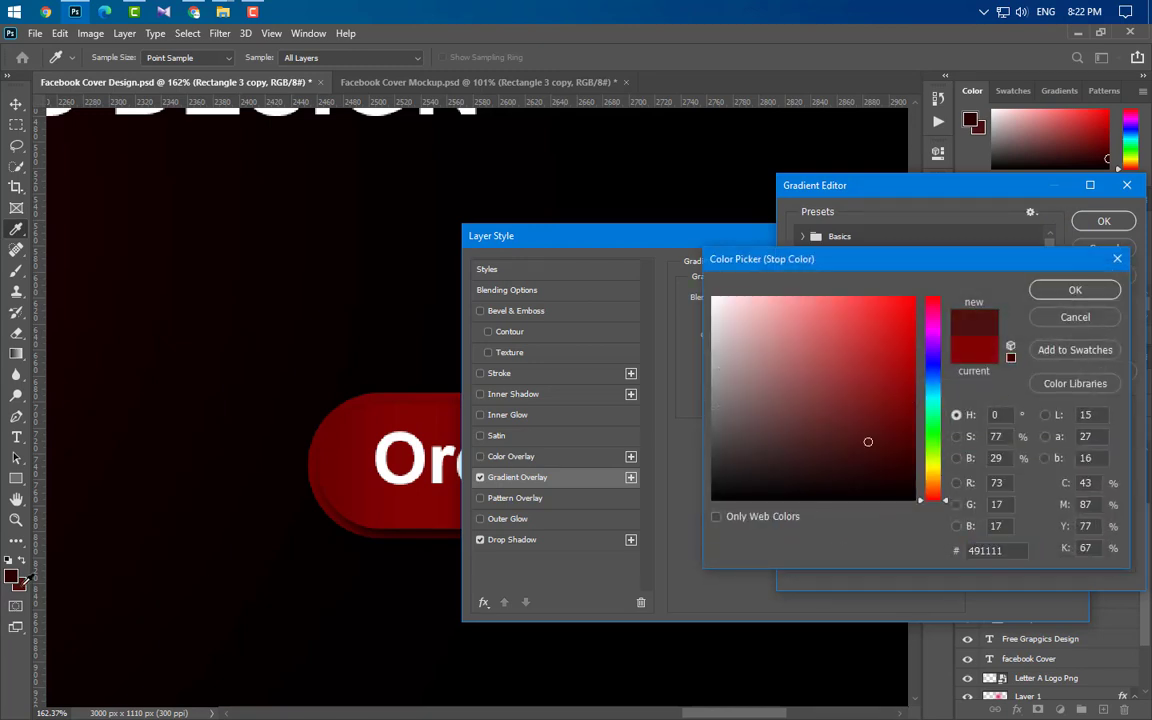
{"action": "left_click", "coordinate": [1099, 317]}
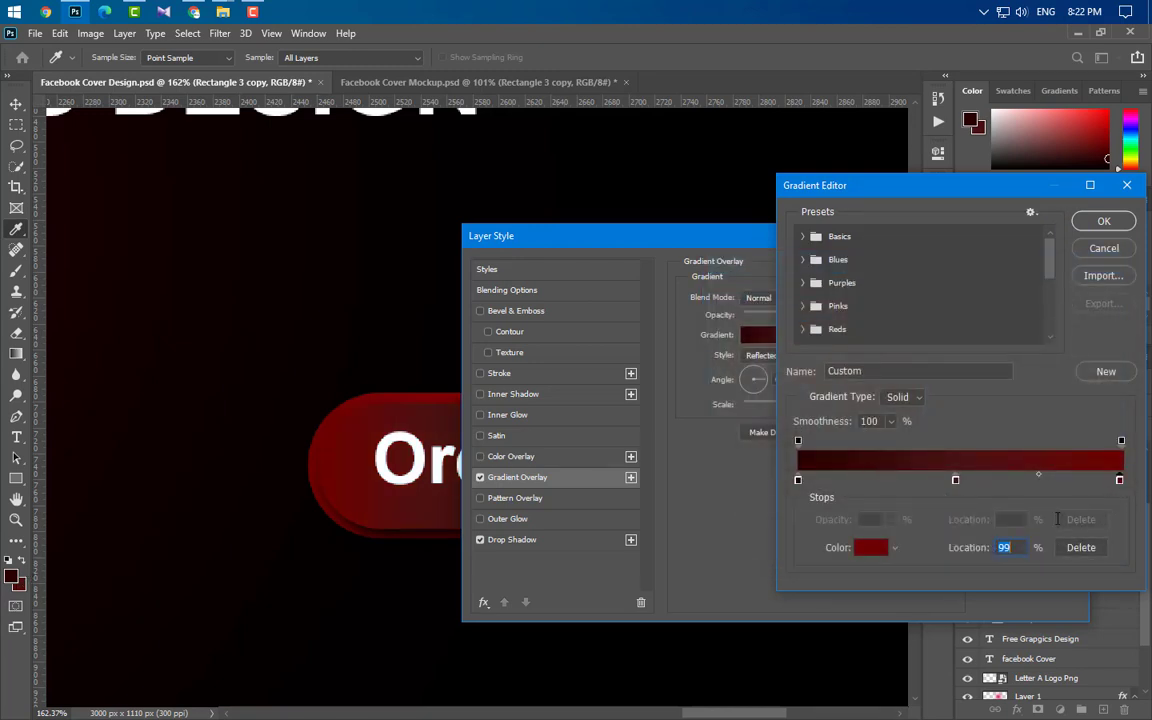
{"action": "left_click", "coordinate": [870, 547]}
{"action": "left_click", "coordinate": [913, 465]}
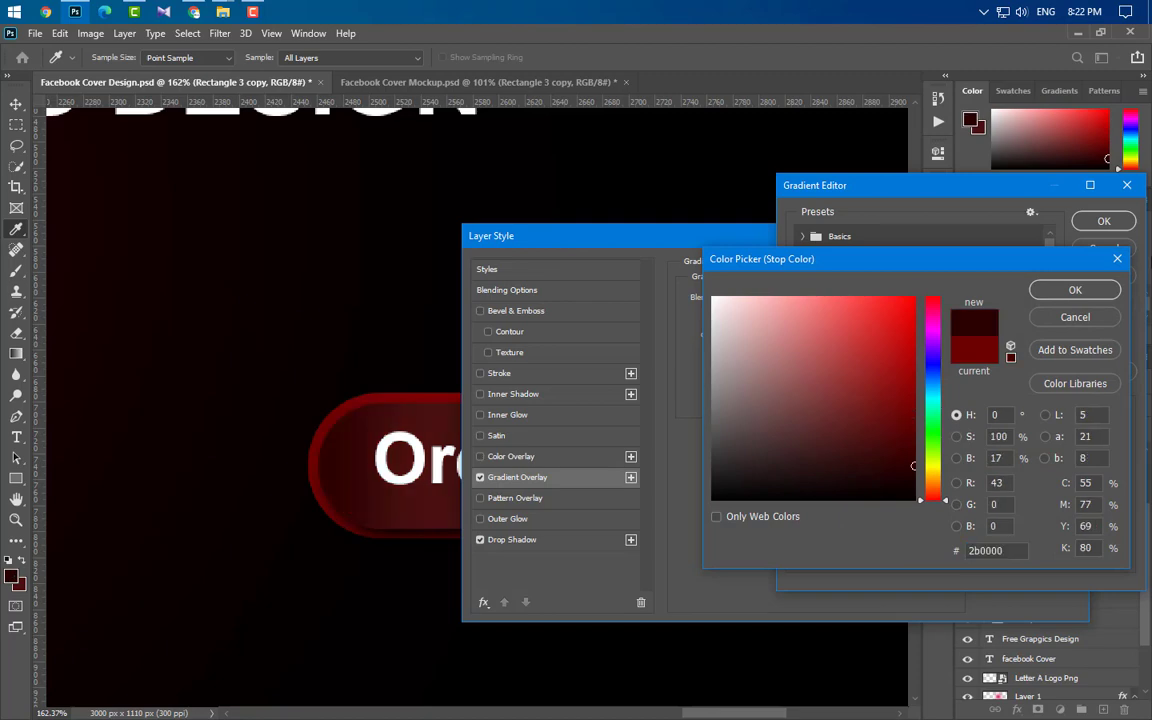
{"action": "left_click", "coordinate": [1095, 287]}
{"action": "left_click", "coordinate": [1104, 221]}
{"action": "left_click", "coordinate": [1028, 267]}
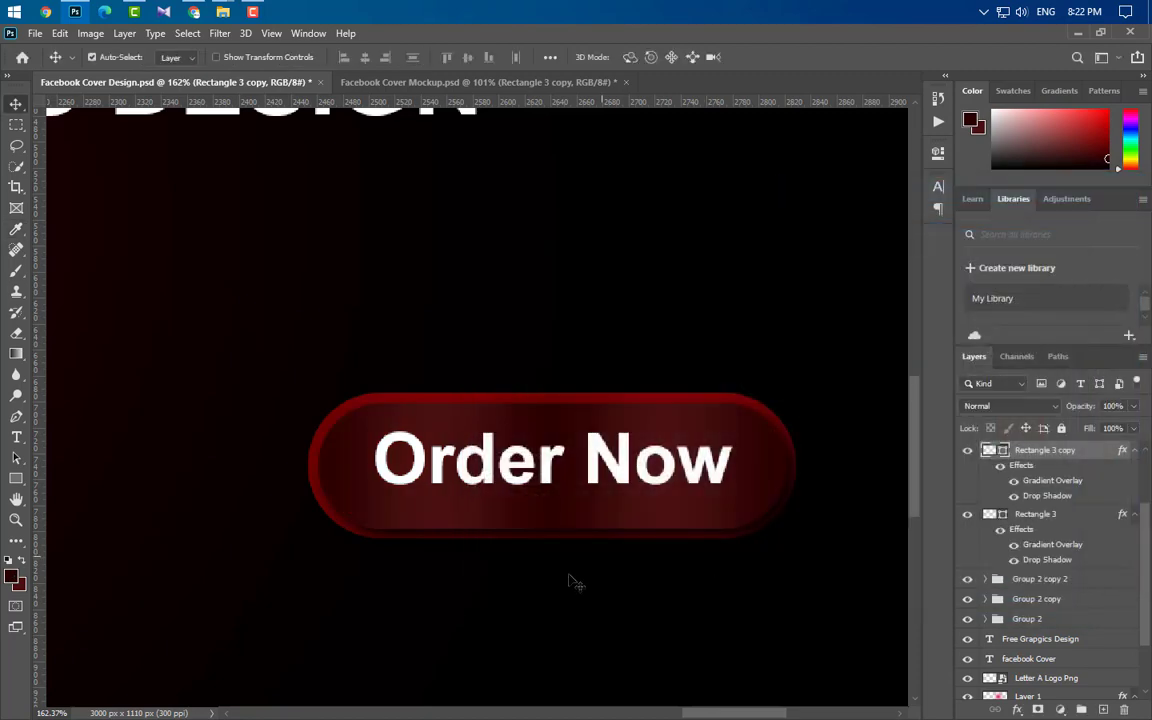
{"action": "scroll", "coordinate": [560, 600], "scroll_direction": "down", "scroll_amount": 2}
{"action": "scroll", "coordinate": [540, 620], "scroll_direction": "down", "scroll_amount": 2}
{"action": "scroll", "coordinate": [590, 510], "scroll_direction": "down", "scroll_amount": 2}
{"action": "scroll", "coordinate": [545, 250], "scroll_direction": "up", "scroll_amount": 1}
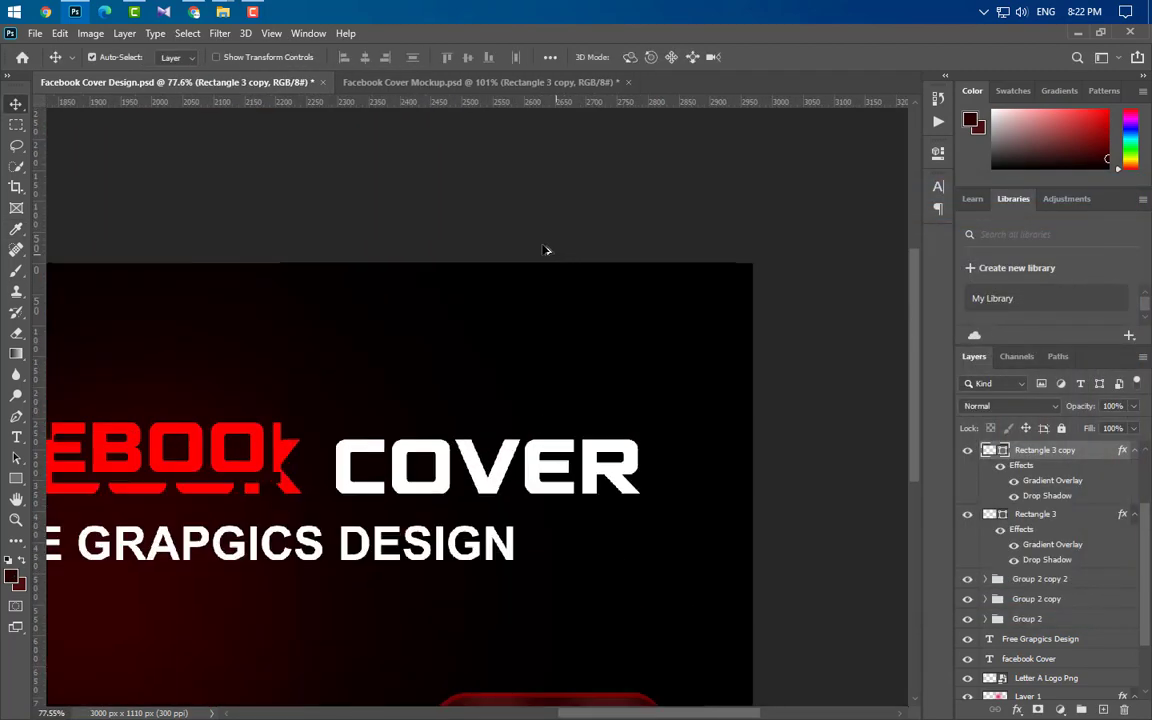
{"action": "scroll", "coordinate": [440, 386], "scroll_direction": "up", "scroll_amount": 1}
{"action": "scroll", "coordinate": [410, 380], "scroll_direction": "up", "scroll_amount": 1}
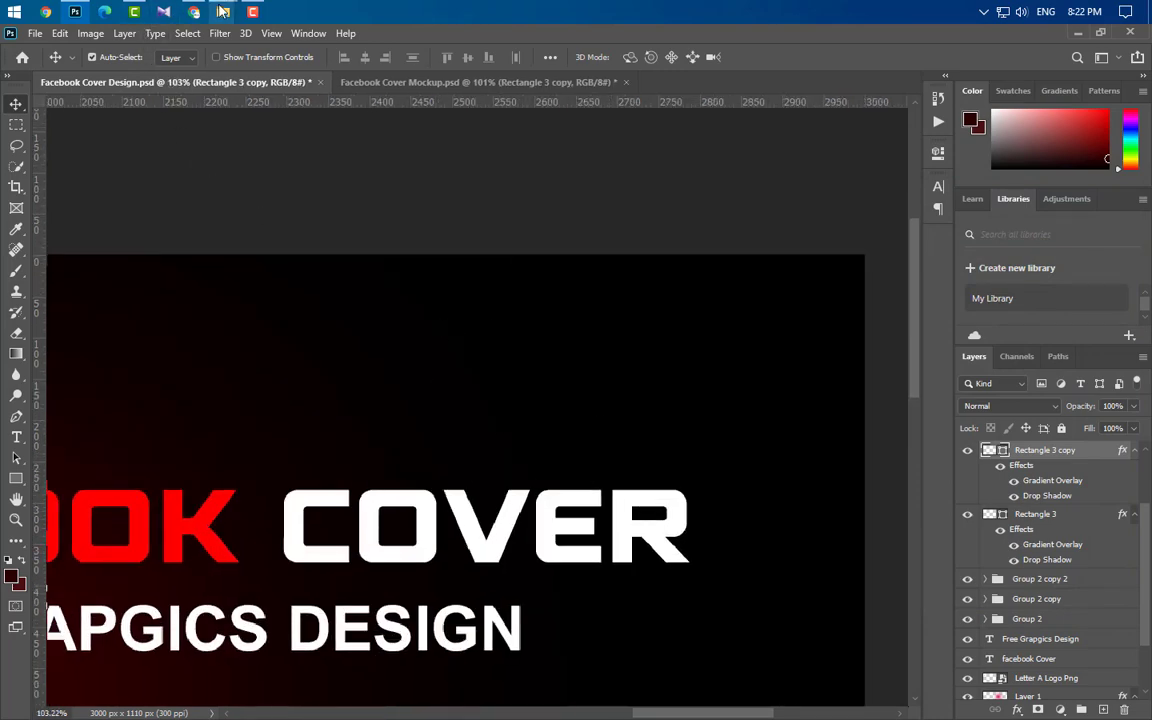
- Drag the Facebook, Instagram and Twitter PNG icons from the folder into the cover
{"action": "left_click", "coordinate": [303, 100]}
{"action": "left_click", "coordinate": [641, 140]}
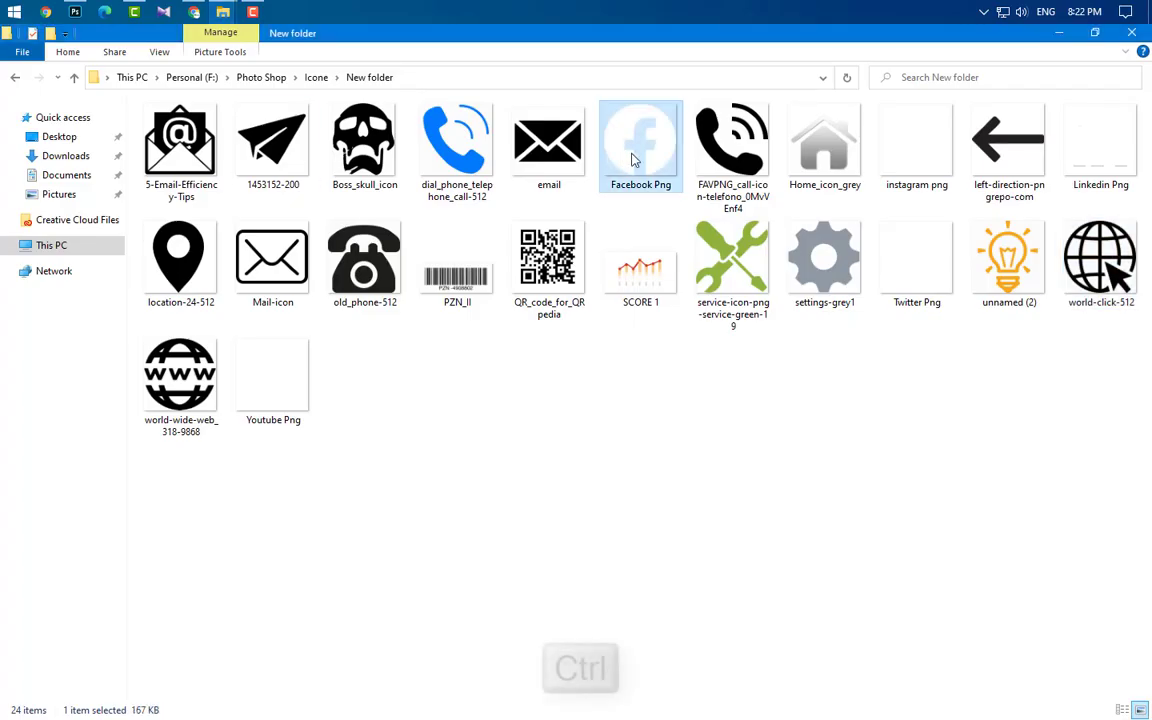
{"action": "left_click", "coordinate": [910, 140], "text": "ctrl"}
{"action": "left_click", "coordinate": [917, 260], "text": "ctrl"}
{"action": "mouse_move", "coordinate": [913, 172]}
{"action": "left_mouse_down"}
{"action": "mouse_move", "coordinate": [80, 14]}
{"action": "mouse_move", "coordinate": [561, 471]}
{"action": "left_mouse_up"}
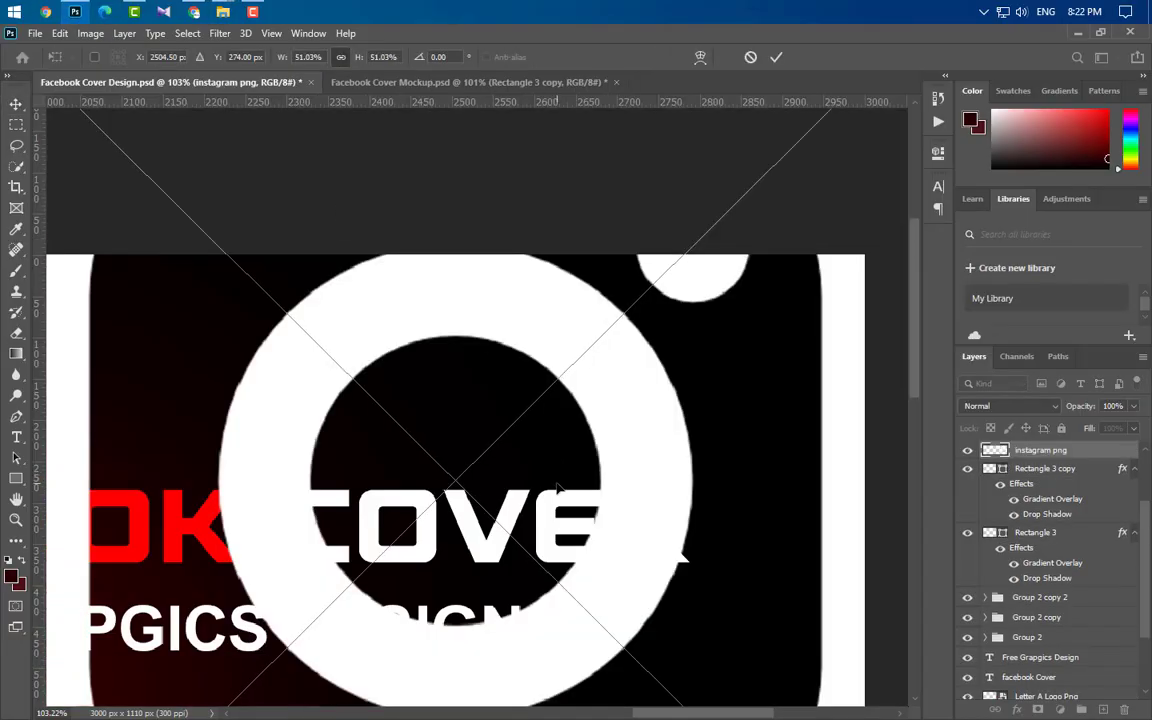
- Commit the placed Instagram, Twitter and Facebook PNGs and select all three icon layers
{"action": "left_click", "coordinate": [775, 58]}
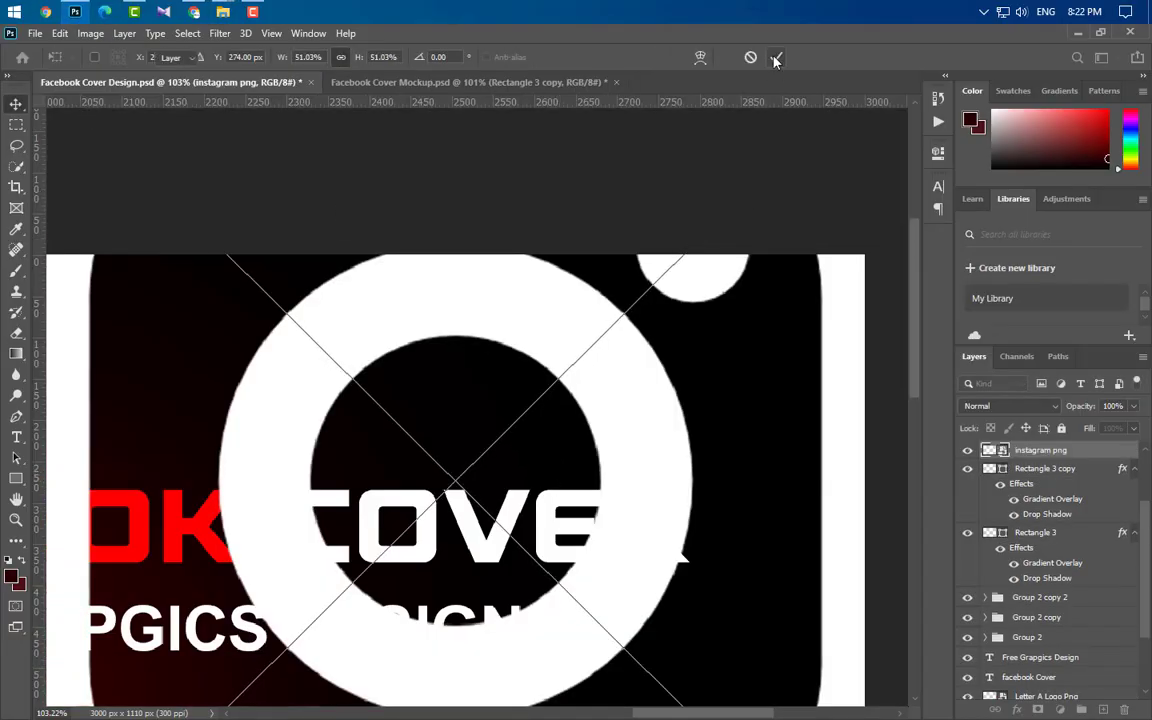
{"action": "left_click", "coordinate": [775, 58]}
{"action": "left_click", "coordinate": [775, 58]}
{"action": "left_click", "coordinate": [1035, 468], "text": "ctrl"}
{"action": "left_click", "coordinate": [1058, 487], "text": "ctrl"}
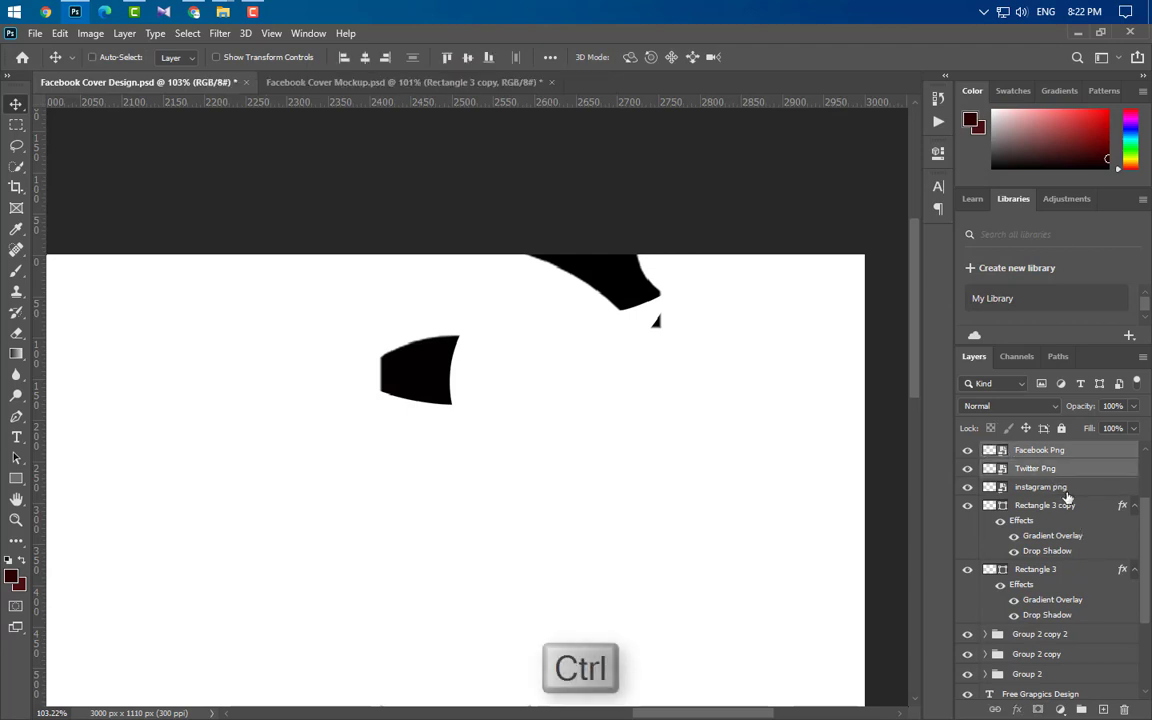
- Scale the three icons down together to a small size at the cover's top-right
{"action": "key", "text": "ctrl+t"}
{"action": "scroll", "coordinate": [557, 551], "scroll_direction": "down", "scroll_amount": 5}
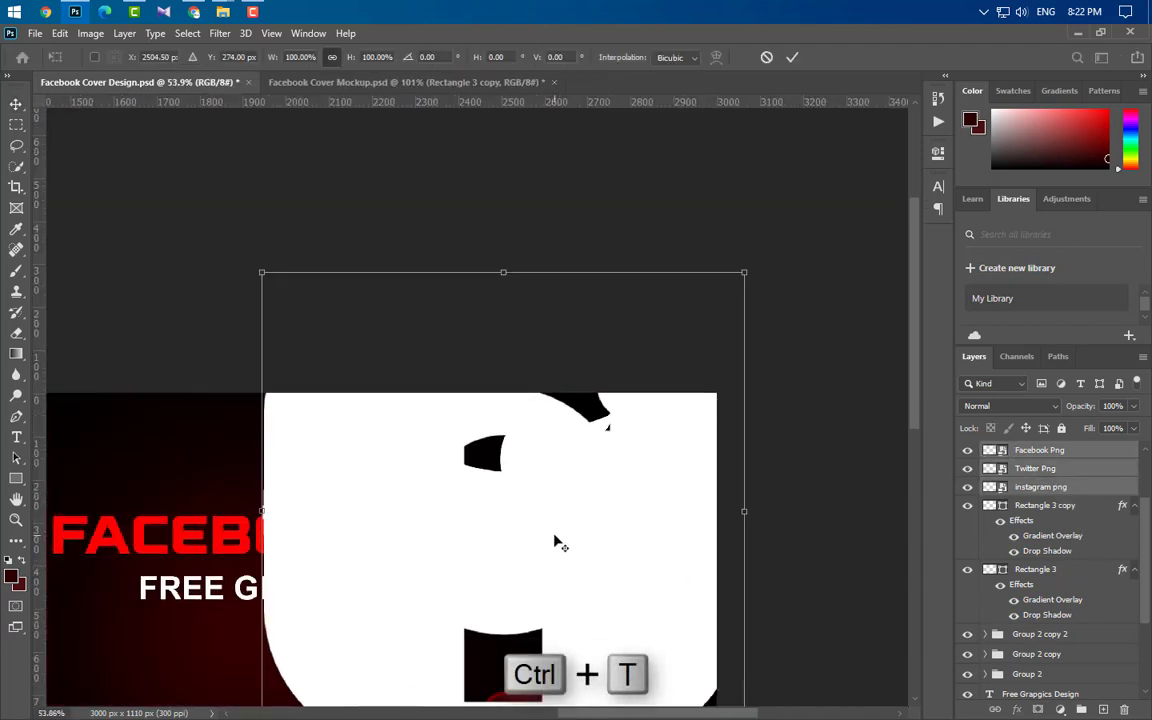
{"action": "left_click_drag", "start_coordinate": [265, 511], "coordinate": [639, 511]}
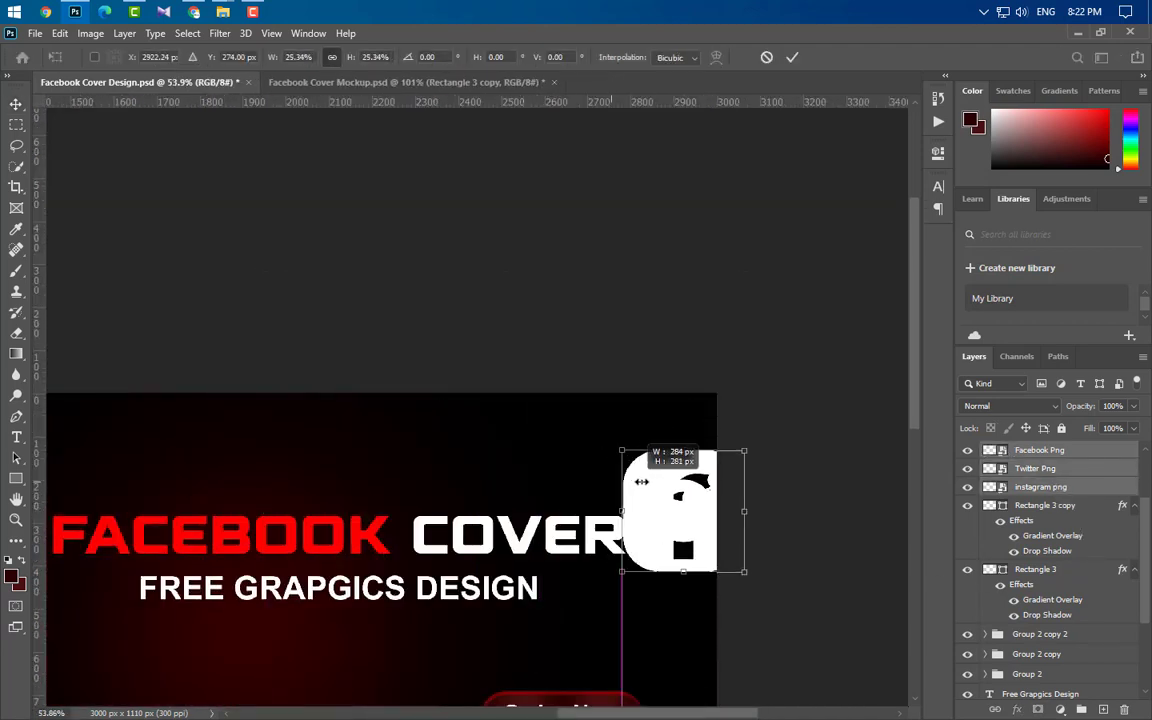
{"action": "left_click_drag", "start_coordinate": [700, 487], "coordinate": [637, 458]}
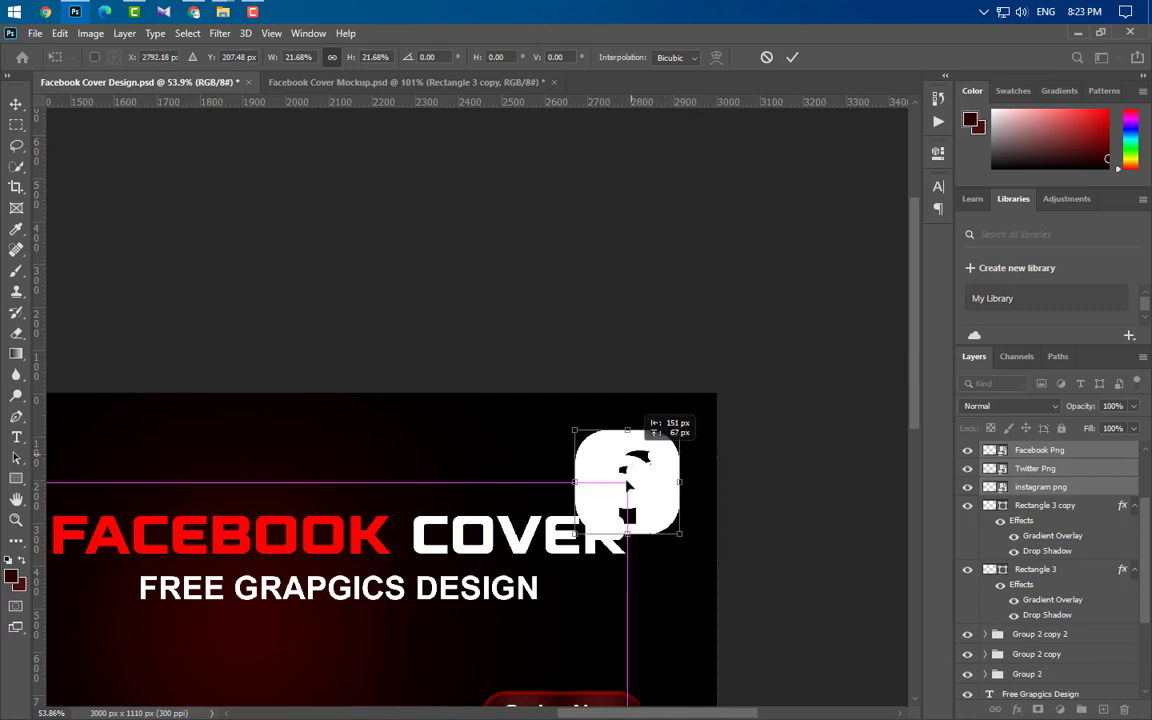
{"action": "left_click_drag", "start_coordinate": [576, 534], "coordinate": [639, 471]}
{"action": "left_click", "coordinate": [1090, 452]}
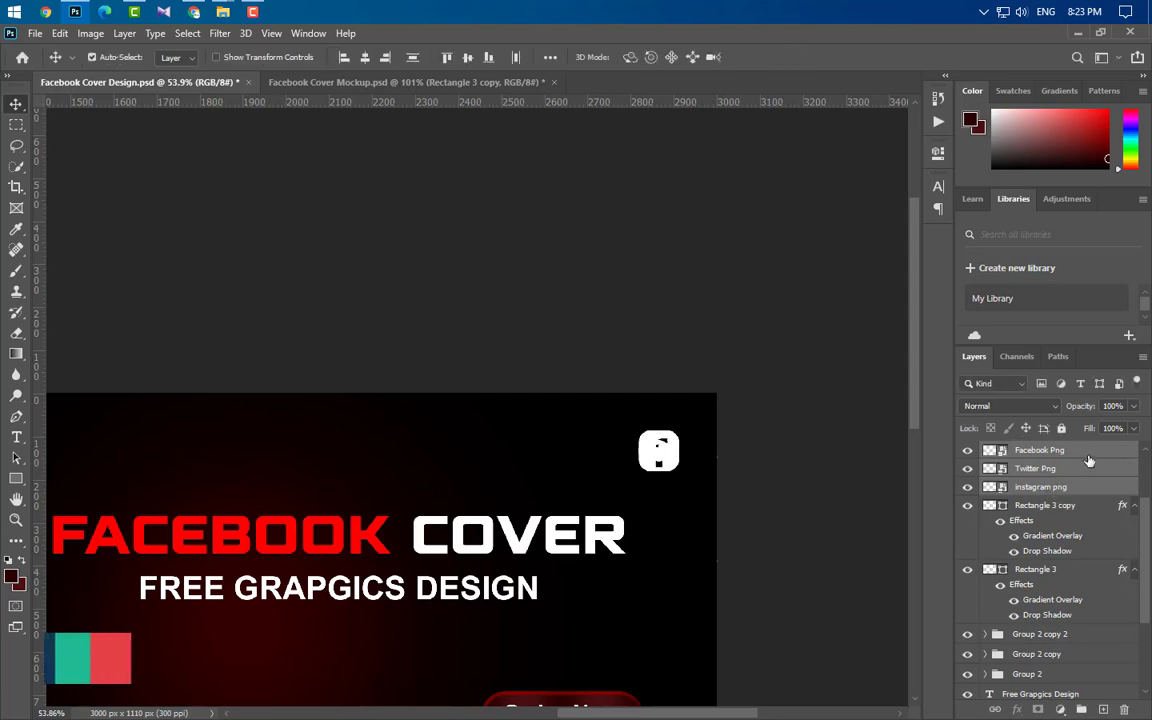
- Spread the icons into a row, moving Facebook and Instagram out to the left
{"action": "left_click_drag", "start_coordinate": [690, 483], "coordinate": [601, 454]}
{"action": "left_click_drag", "start_coordinate": [680, 466], "coordinate": [506, 466]}
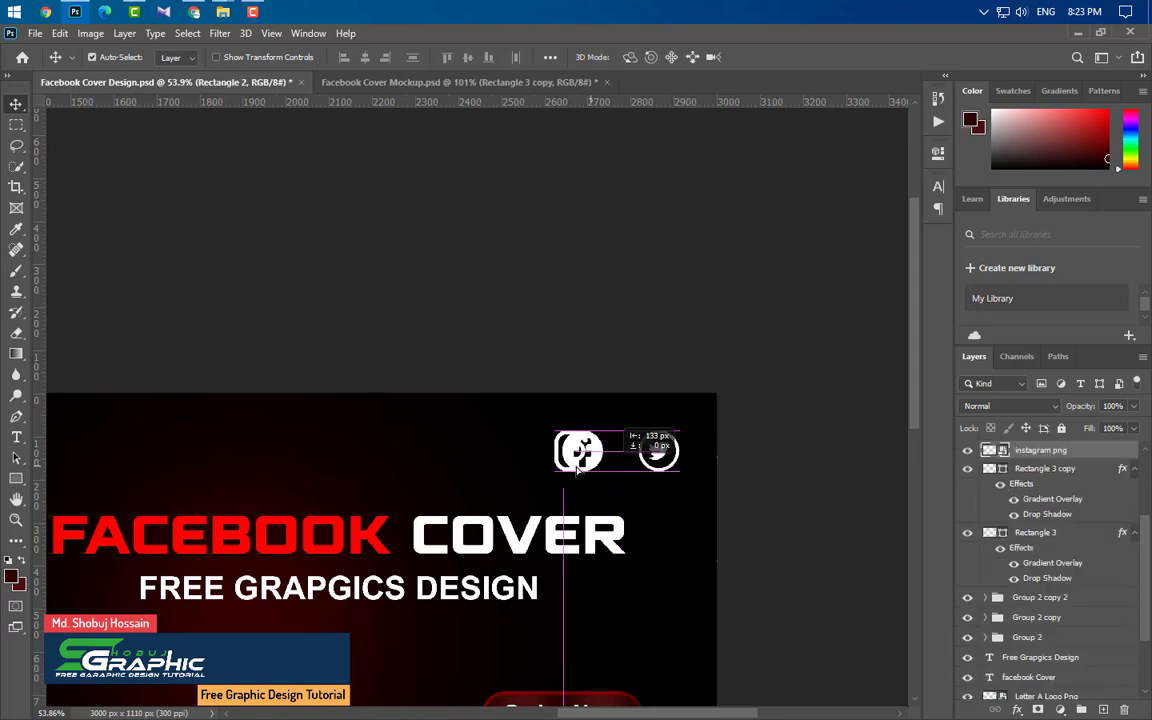
{"action": "scroll", "coordinate": [571, 576], "scroll_direction": "up", "scroll_amount": 1}
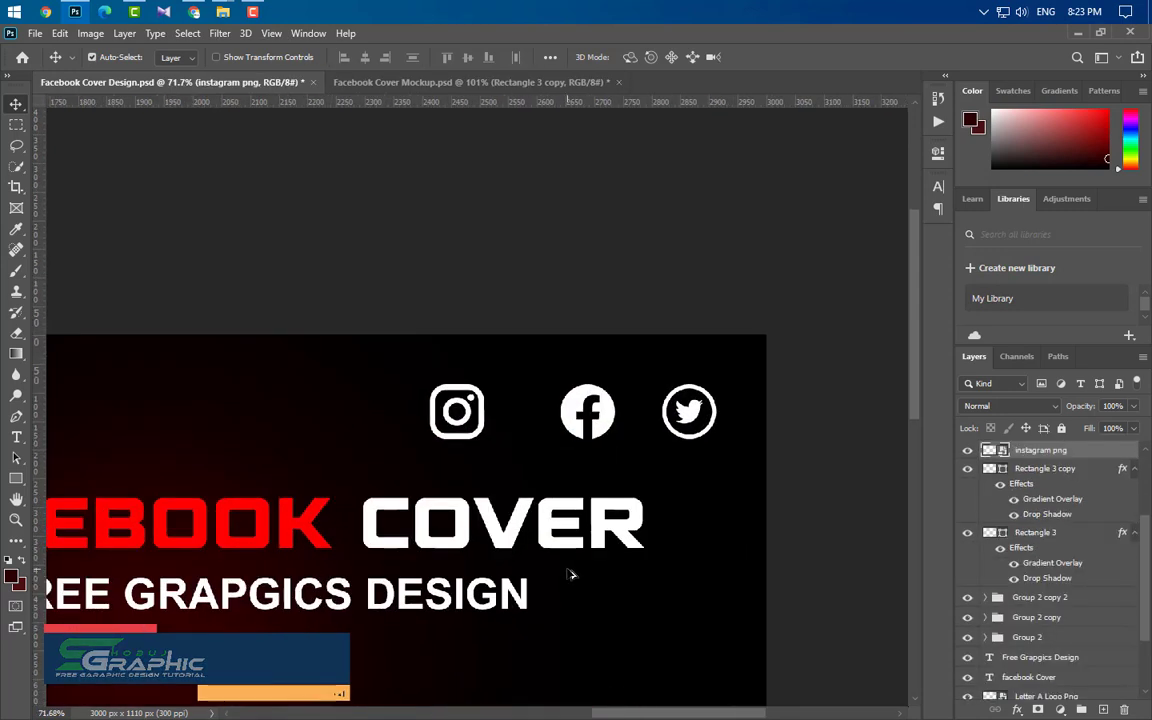
{"action": "scroll", "coordinate": [1072, 535], "scroll_direction": "up", "scroll_amount": 2}
{"action": "scroll", "coordinate": [1083, 565], "scroll_direction": "up", "scroll_amount": 2}
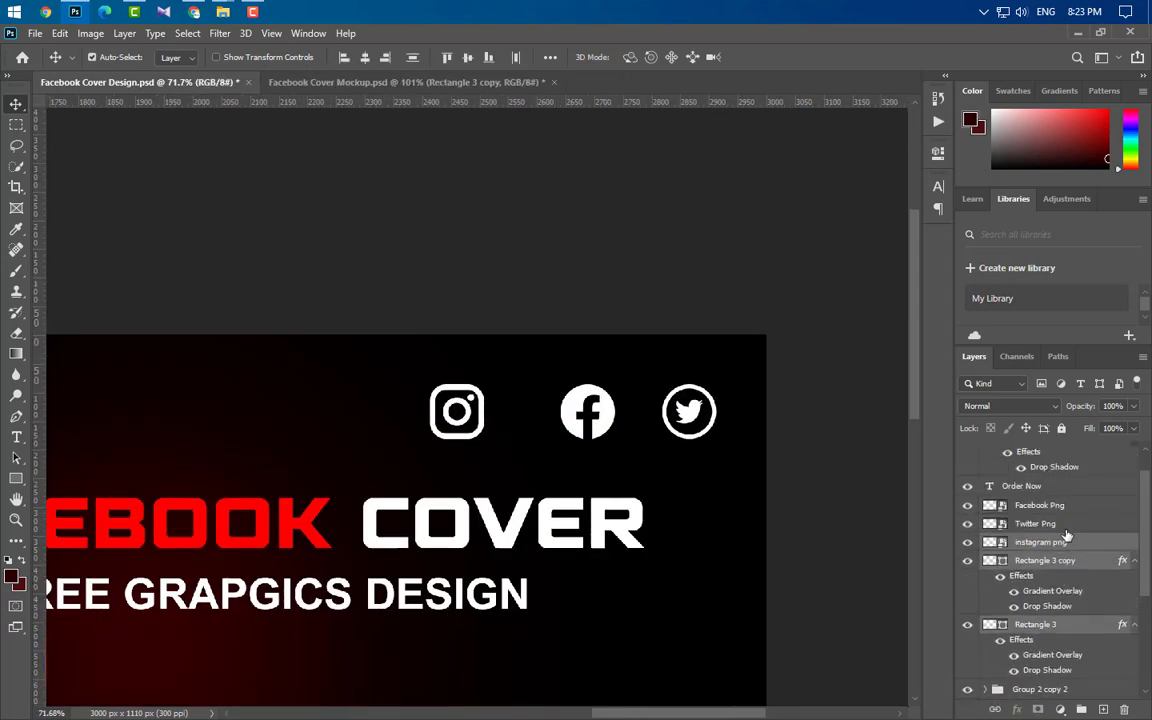
- Reselect all three icon layers and shift the icon row slightly left
{"action": "left_click", "coordinate": [1085, 505], "text": "ctrl"}
{"action": "left_click", "coordinate": [1085, 523], "text": "ctrl"}
{"action": "key", "text": "ctrl+t"}
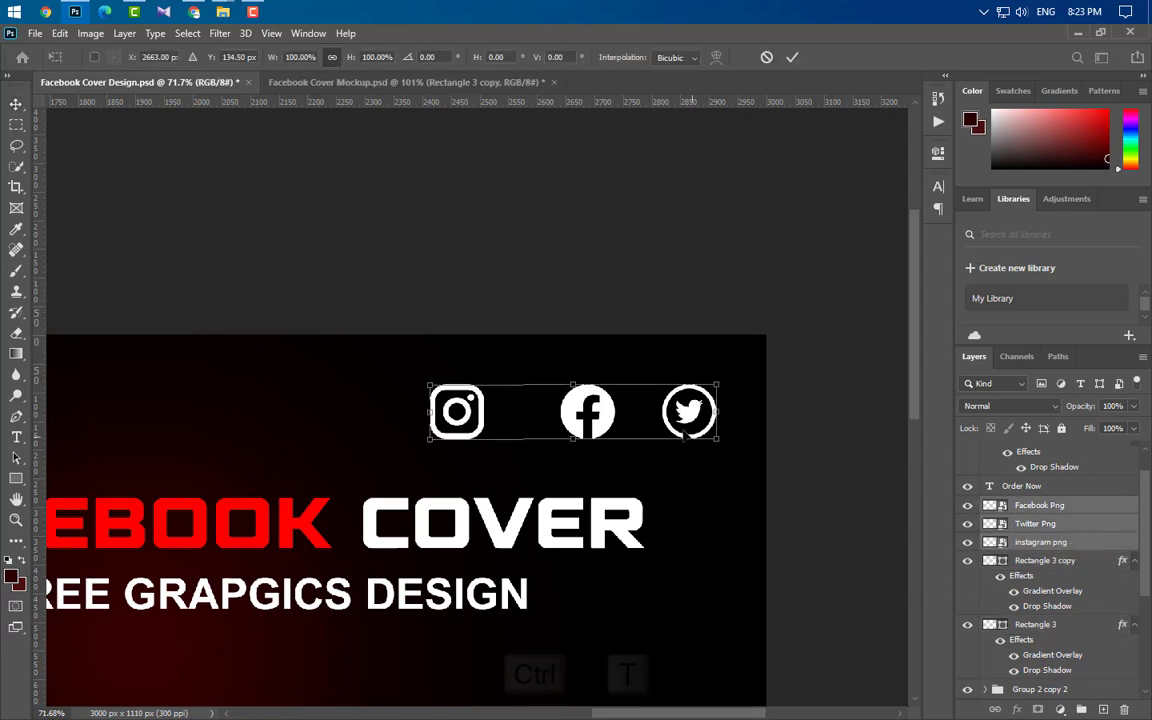
{"action": "left_click_drag", "start_coordinate": [685, 415], "coordinate": [666, 415]}
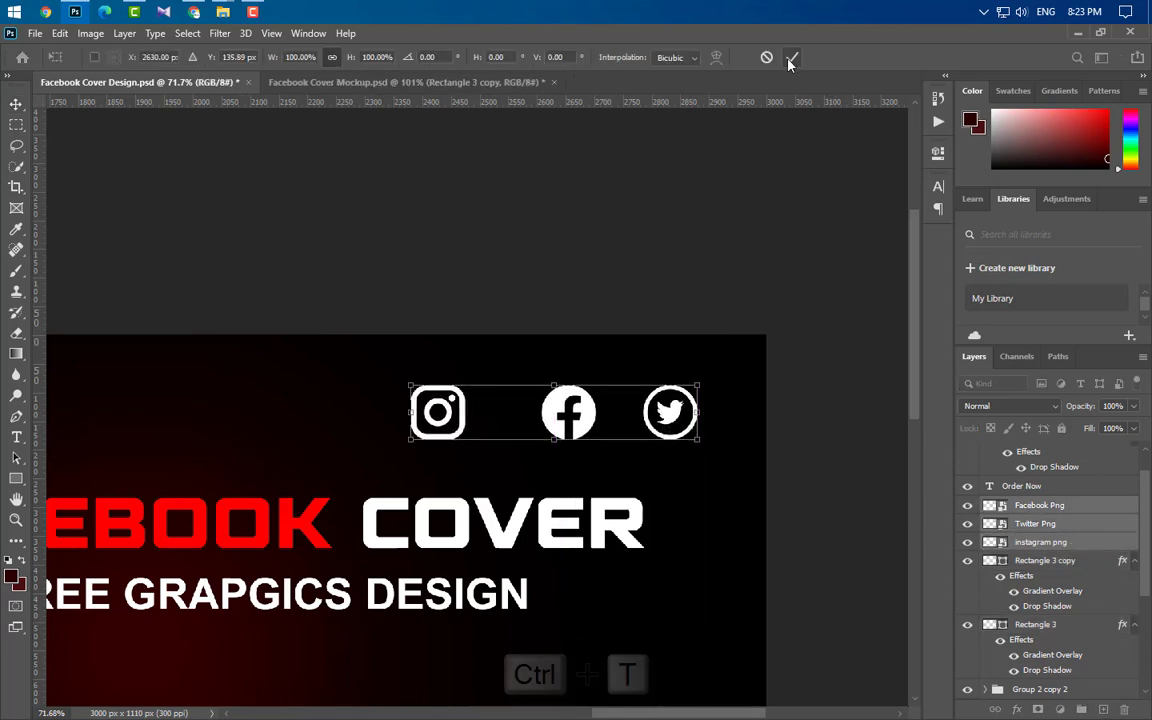